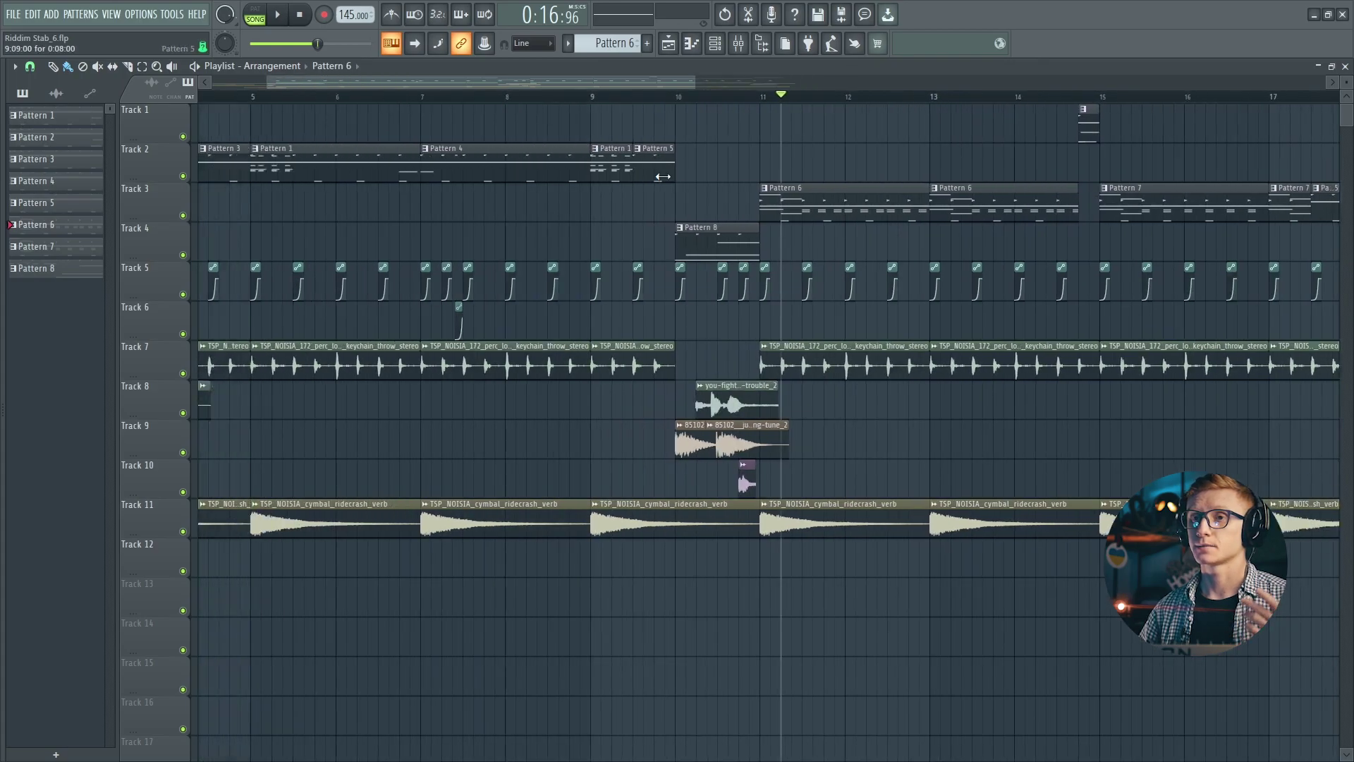
{"action": "left_click", "coordinate": [281, 15]}
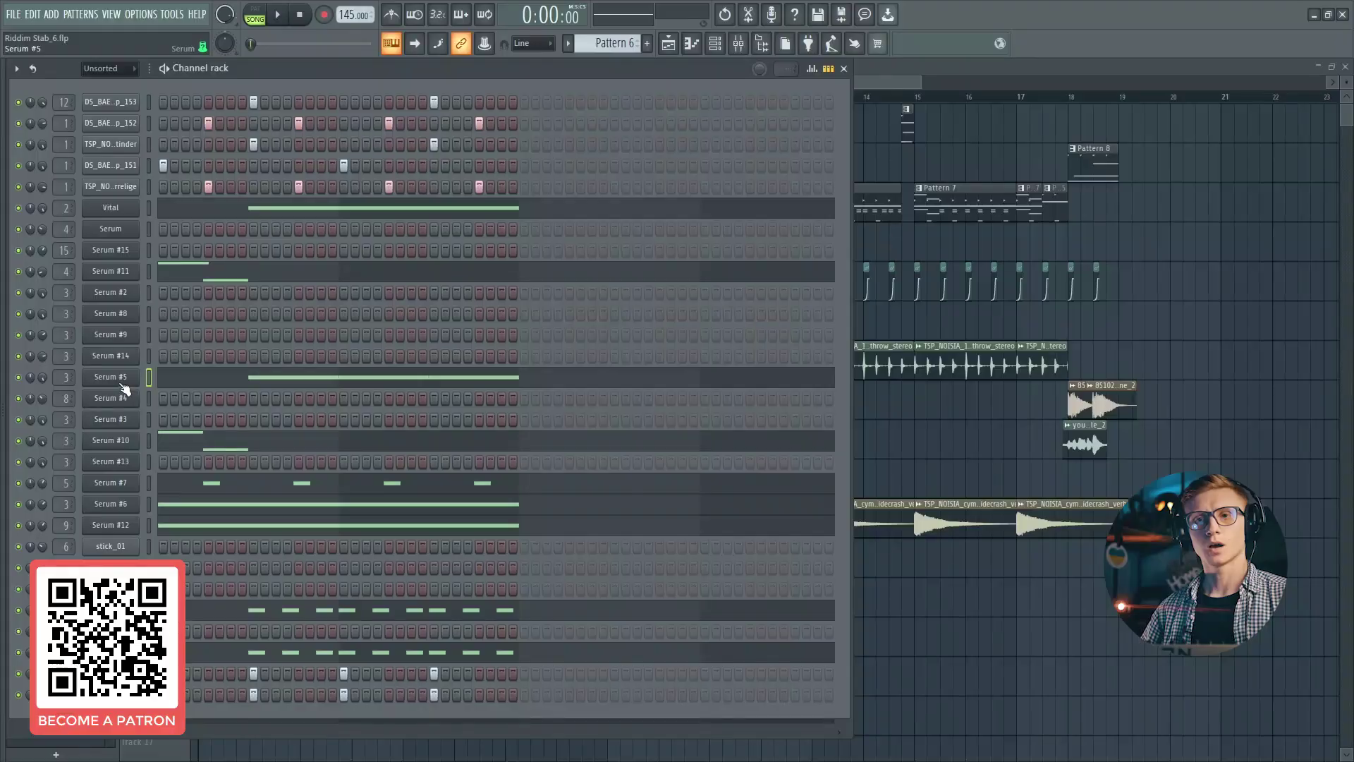
Step: Open the Serum #5 channel's synth and reset it to the init preset
{"action": "left_click", "coordinate": [119, 378]}
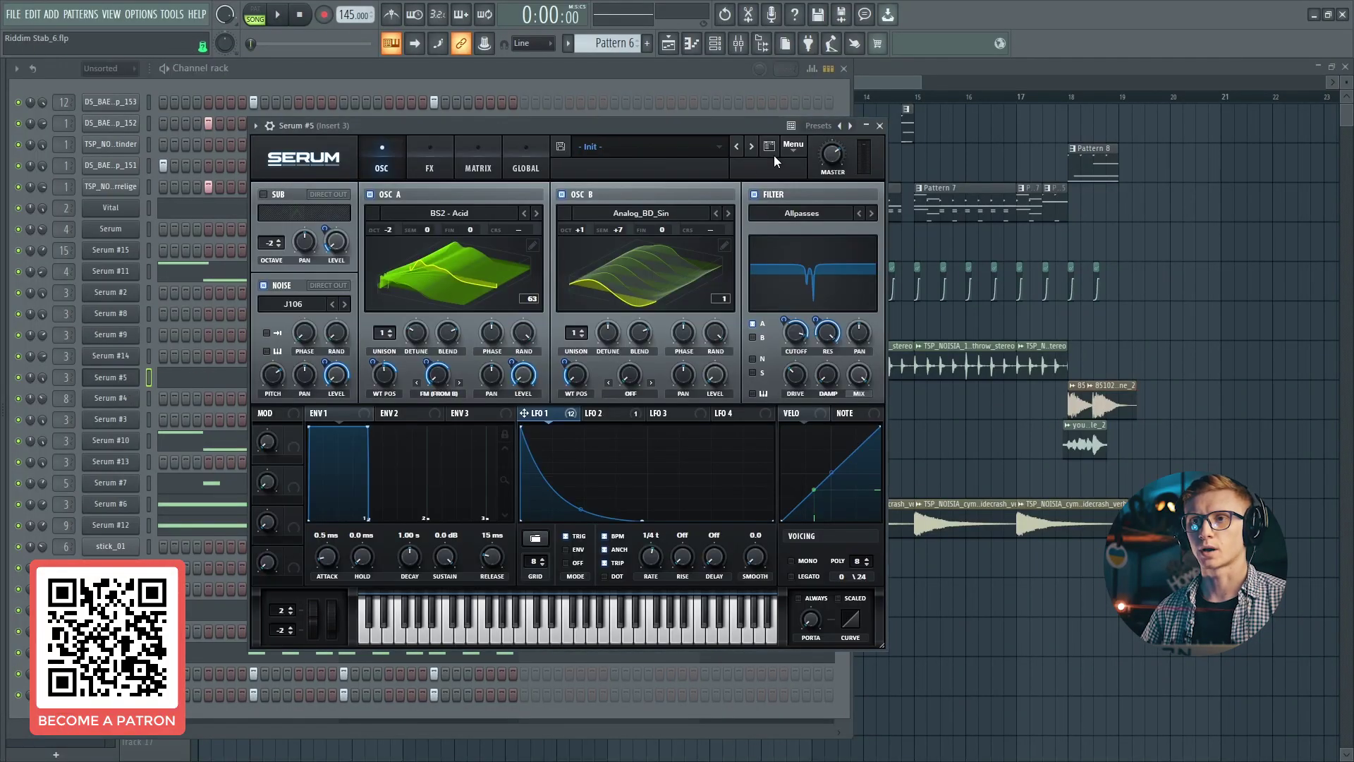
{"action": "left_click", "coordinate": [787, 147]}
{"action": "left_click", "coordinate": [798, 244]}
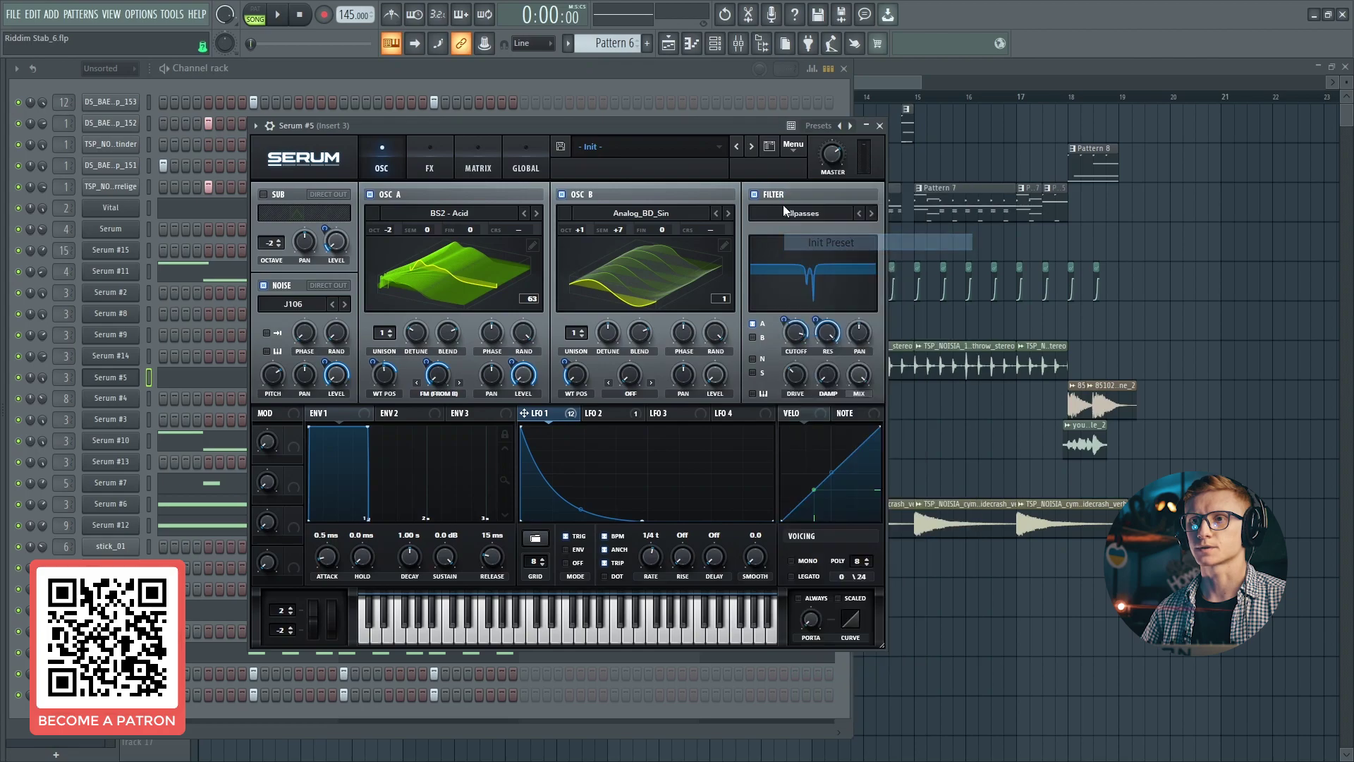
Step: Load the BS2 - Acid wavetable into oscillator A with wavetable position 66, octave -2 and level 0%
{"action": "left_click", "coordinate": [440, 214]}
{"action": "mouse_move", "coordinate": [452, 231]}
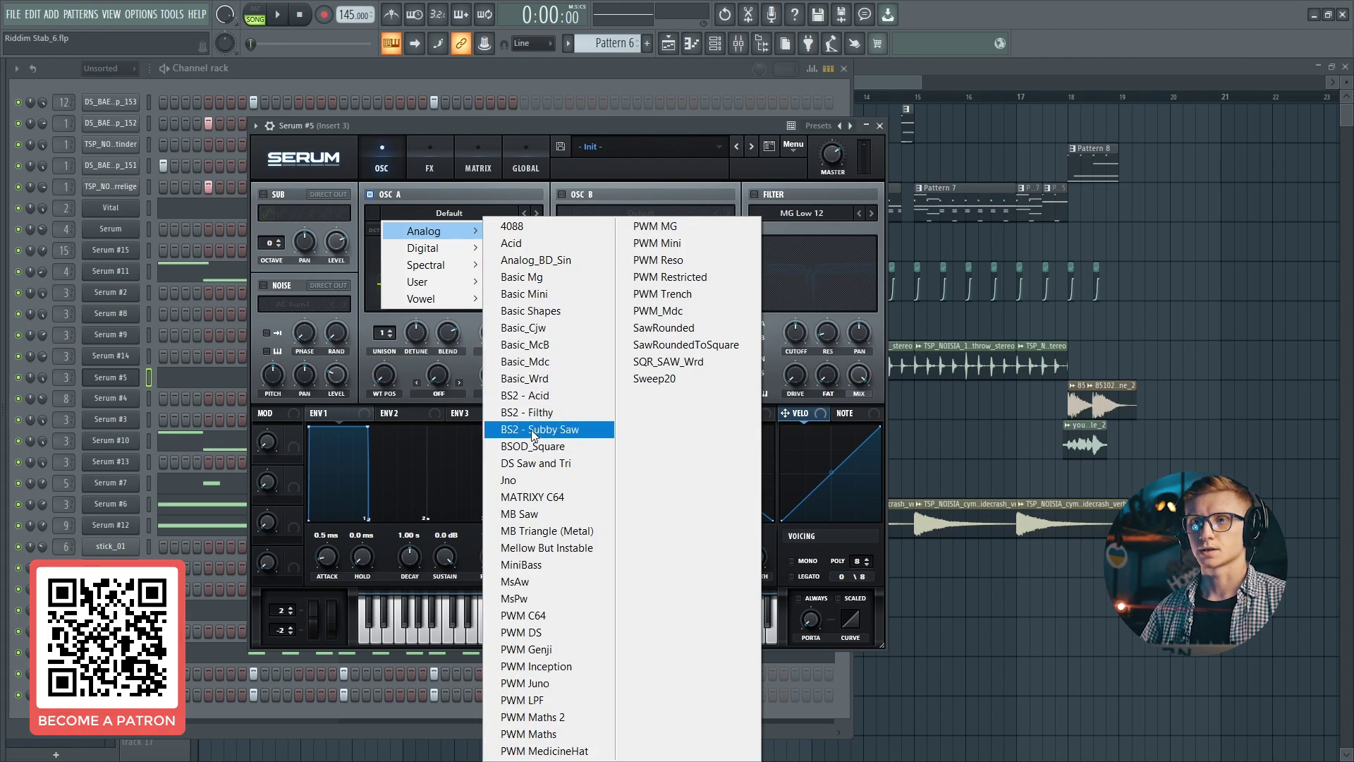
{"action": "left_click", "coordinate": [531, 396]}
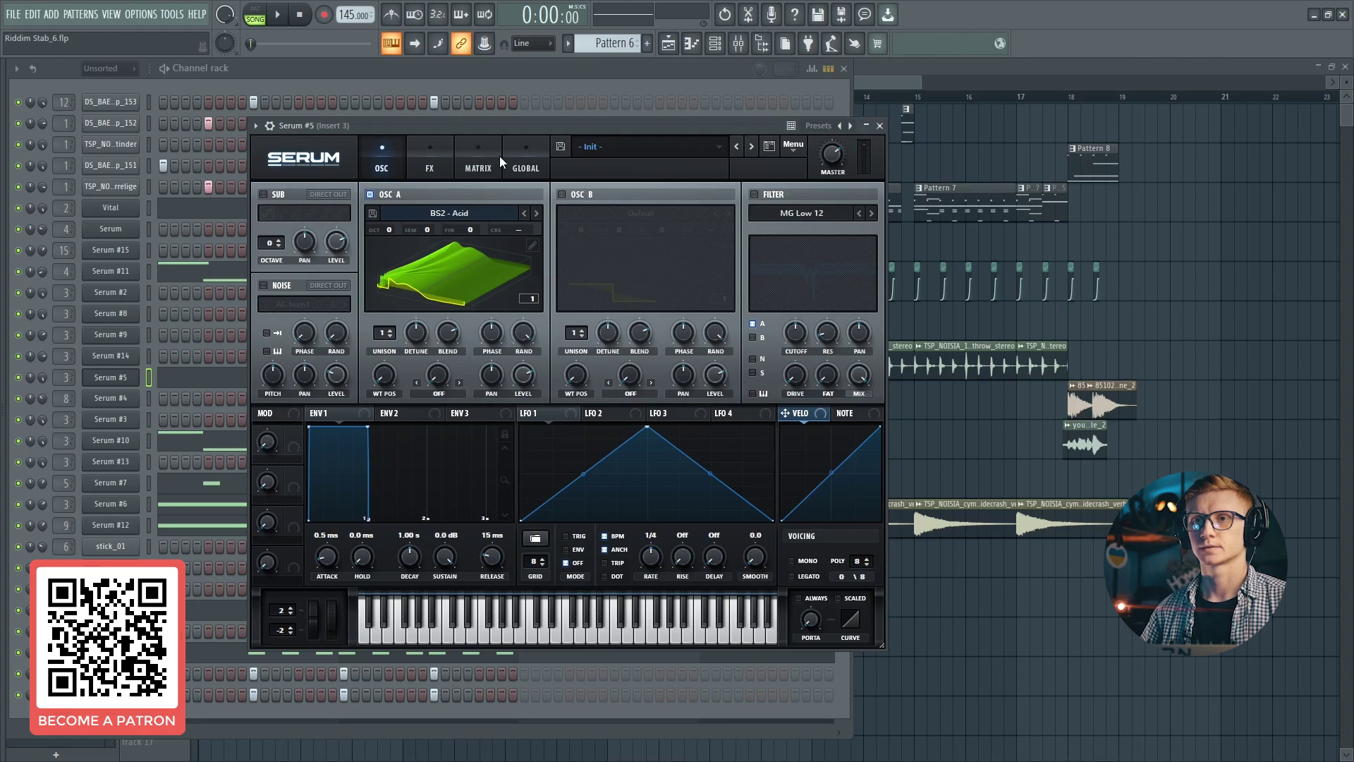
{"action": "left_click_drag", "start_coordinate": [384, 380], "coordinate": [403, 316]}
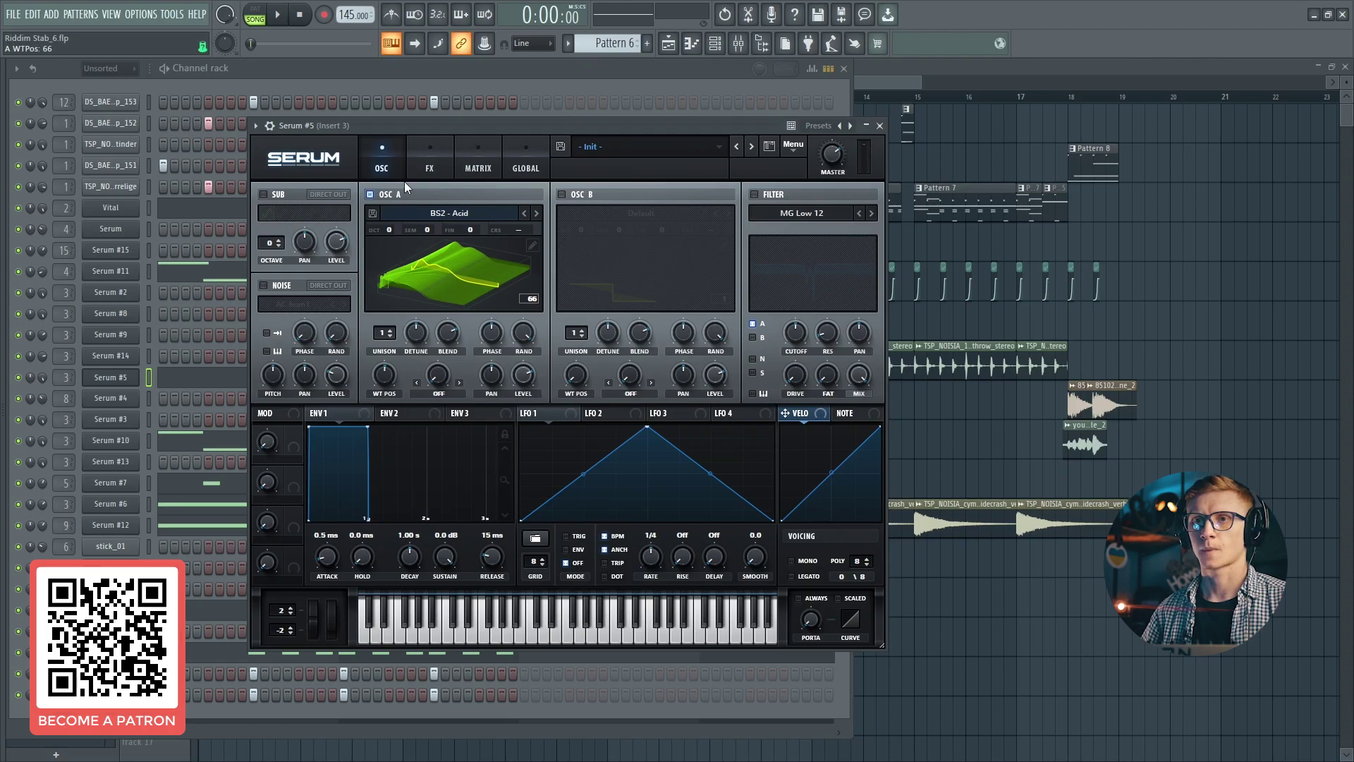
{"action": "left_click_drag", "start_coordinate": [391, 227], "coordinate": [391, 268]}
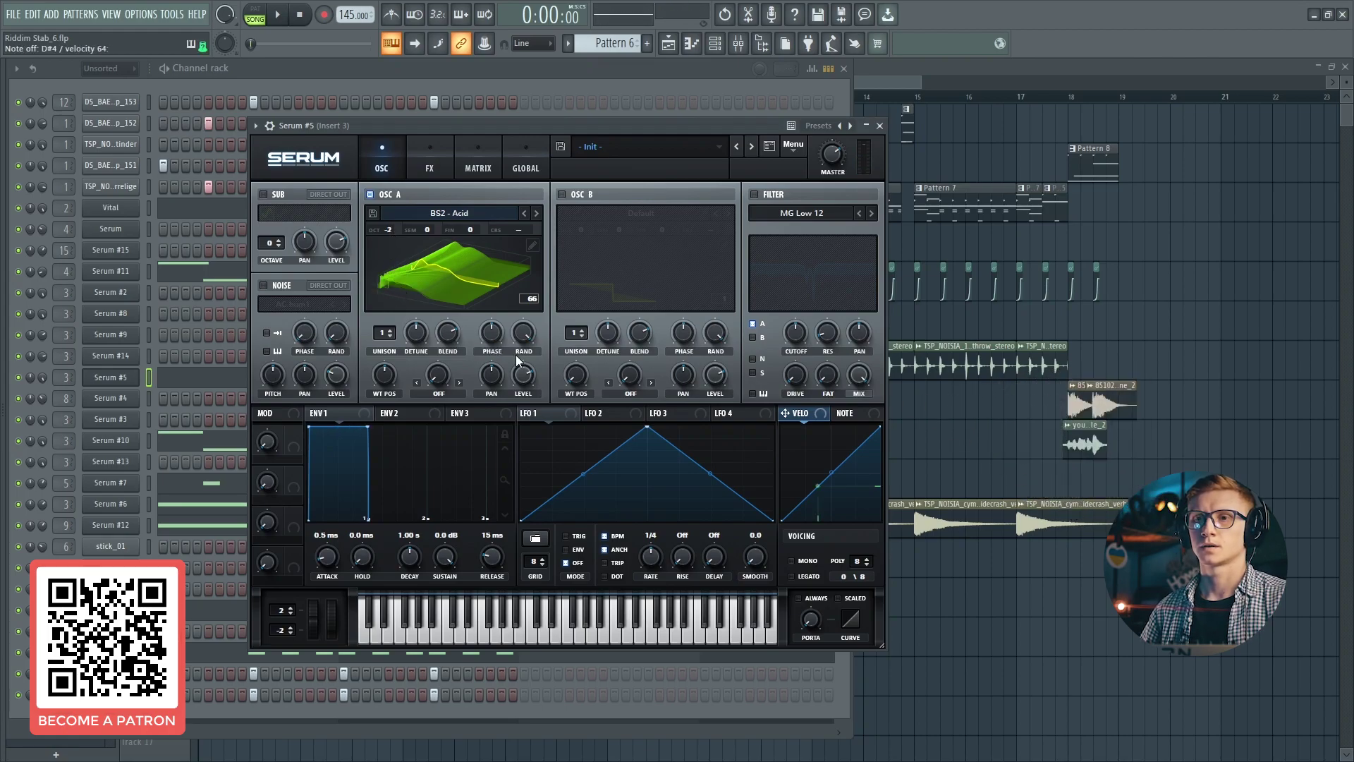
{"action": "mouse_move", "coordinate": [525, 381]}
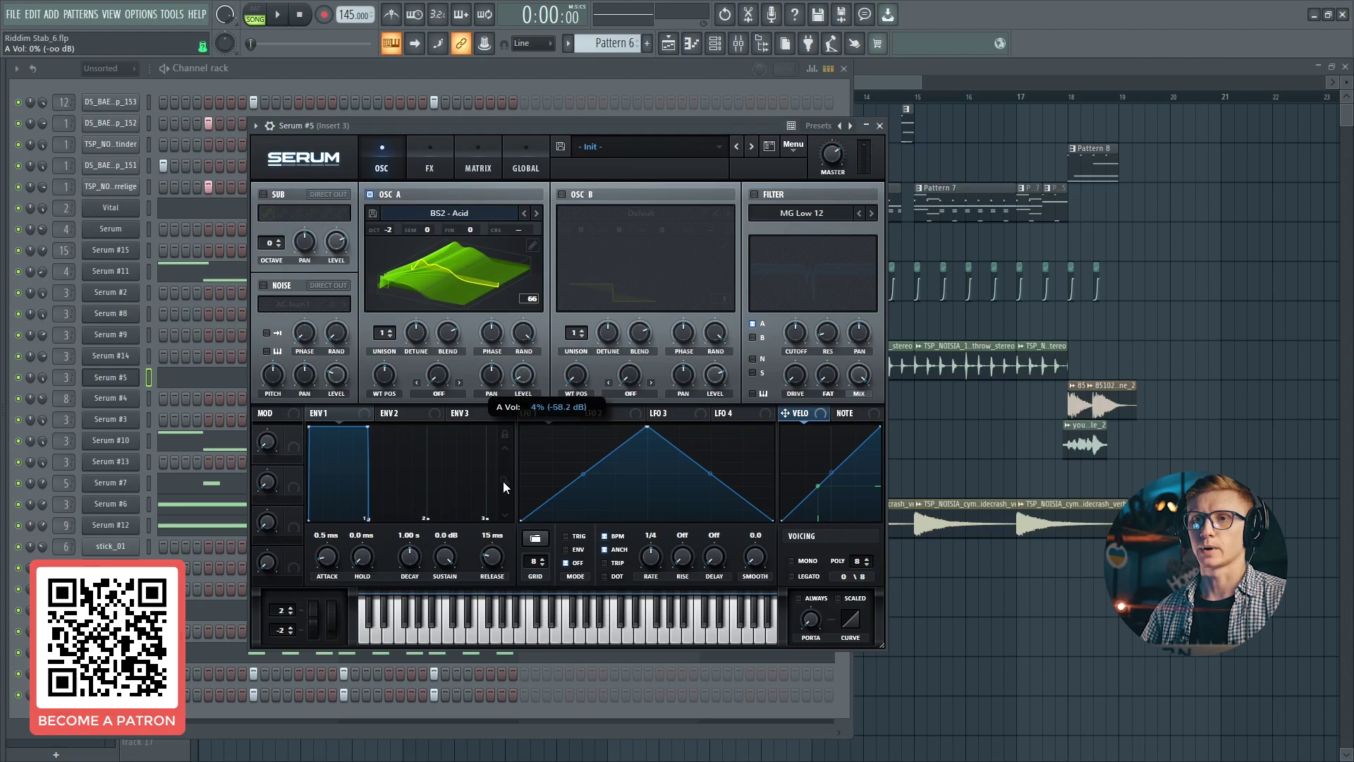
Step: Shape triggered LFO 1 as a downward curve reaching zero at the middle of the cycle, with a 1/4 triplet rate
{"action": "left_click_drag", "start_coordinate": [524, 414], "coordinate": [437, 369]}
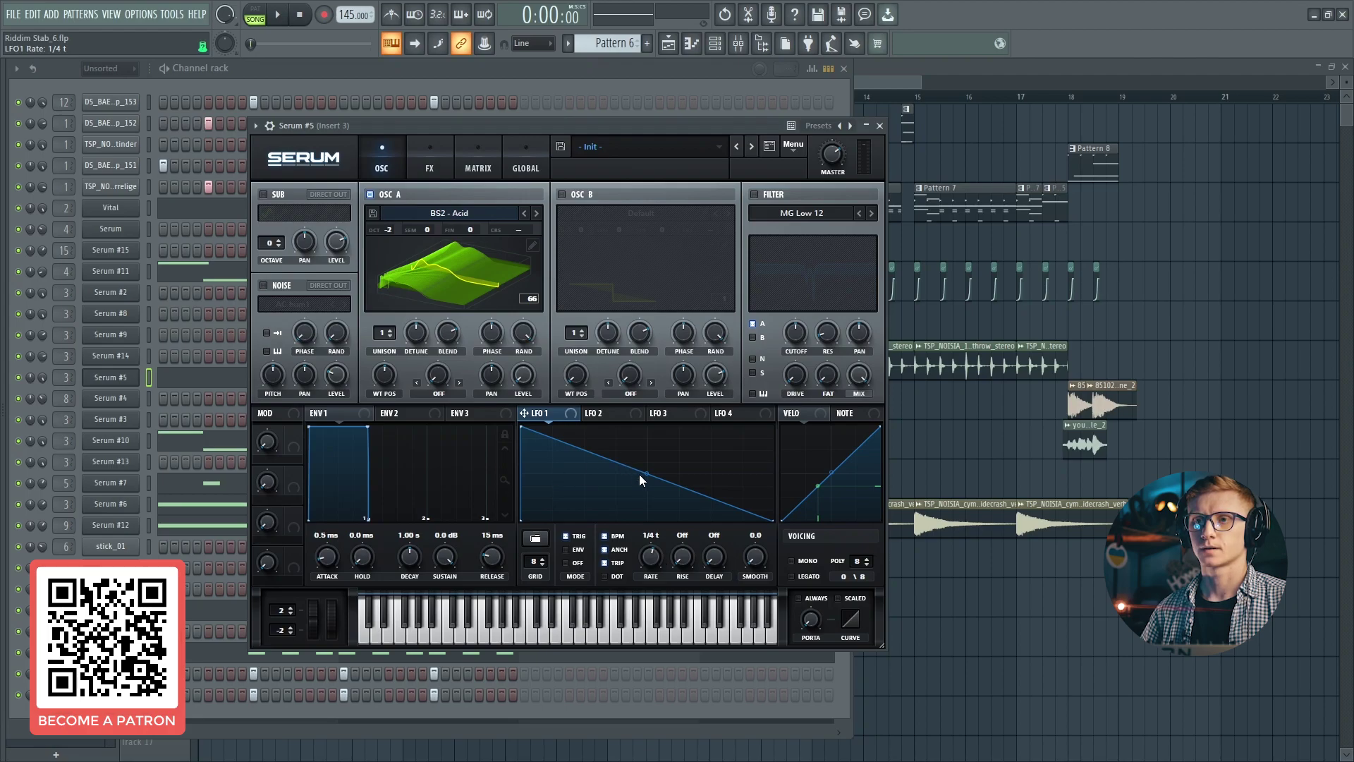
{"action": "left_click_drag", "start_coordinate": [646, 473], "coordinate": [645, 521]}
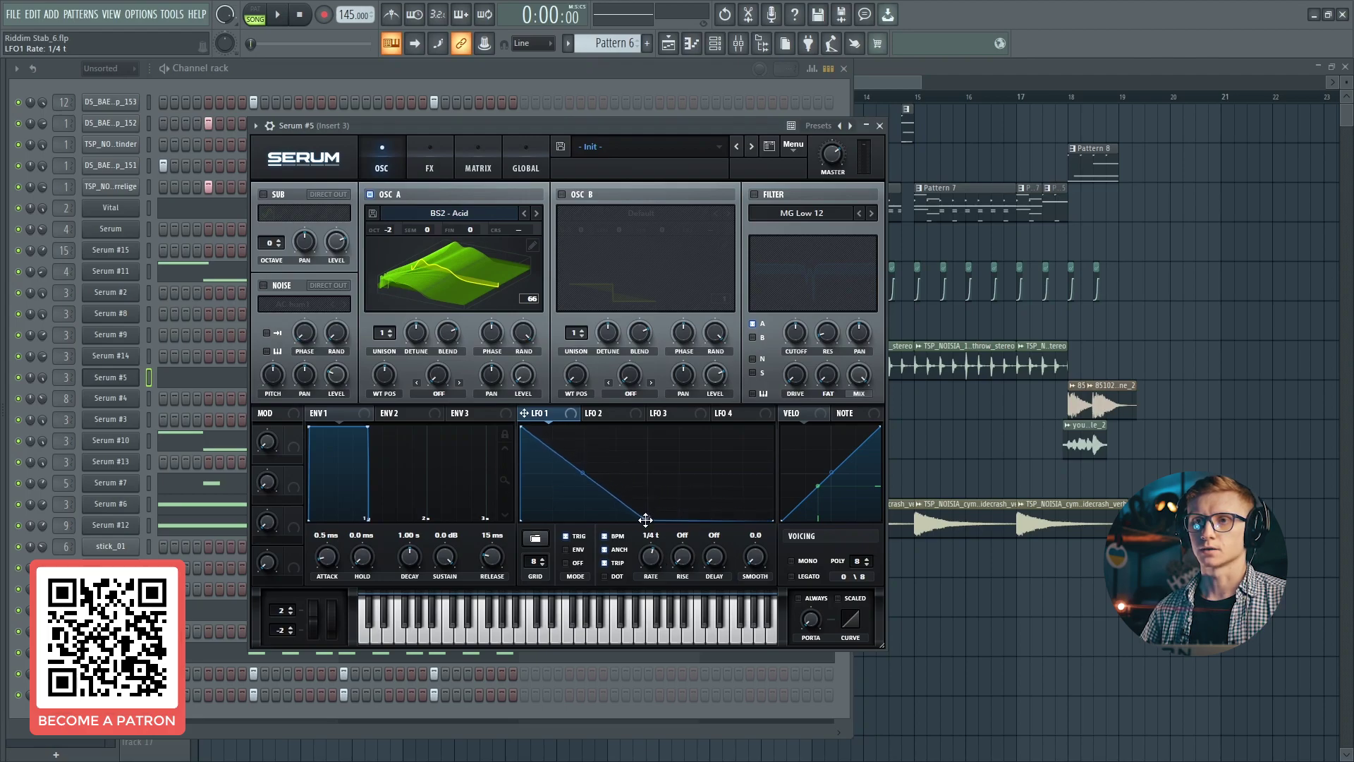
{"action": "left_click_drag", "start_coordinate": [582, 473], "coordinate": [584, 478]}
Step: Route LFO 1 to oscillator A's level and to its wavetable position by about 35
{"action": "left_click_drag", "start_coordinate": [545, 417], "coordinate": [520, 371]}
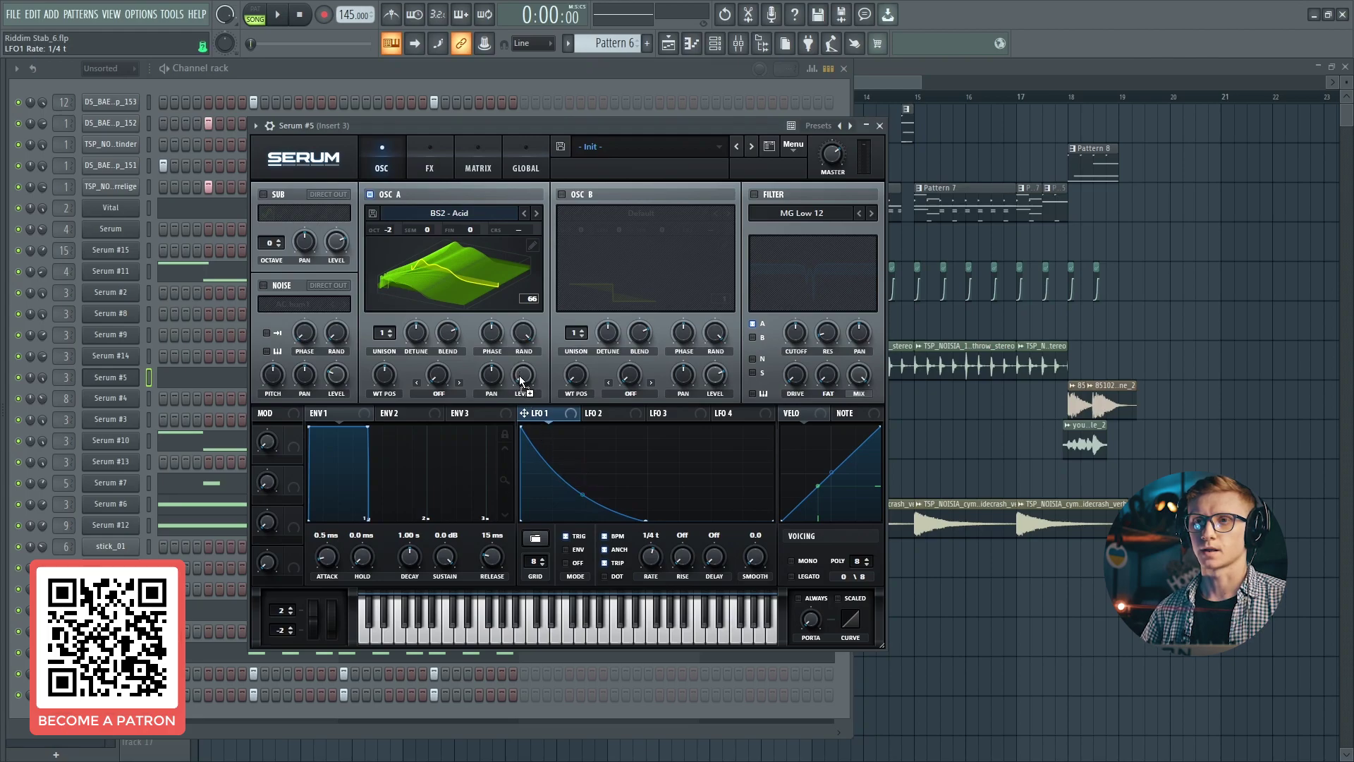
{"action": "left_click_drag", "start_coordinate": [520, 375], "coordinate": [519, 374]}
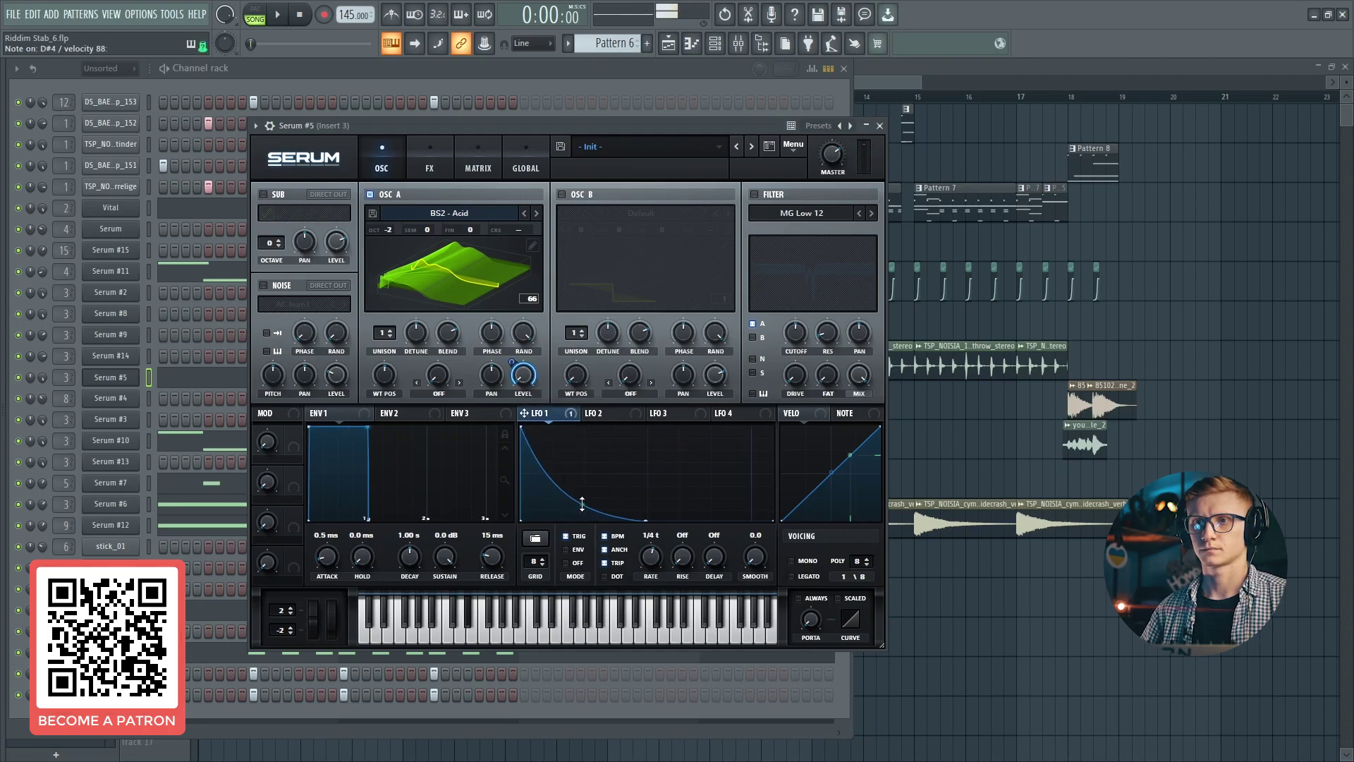
{"action": "left_click_drag", "start_coordinate": [543, 415], "coordinate": [435, 374]}
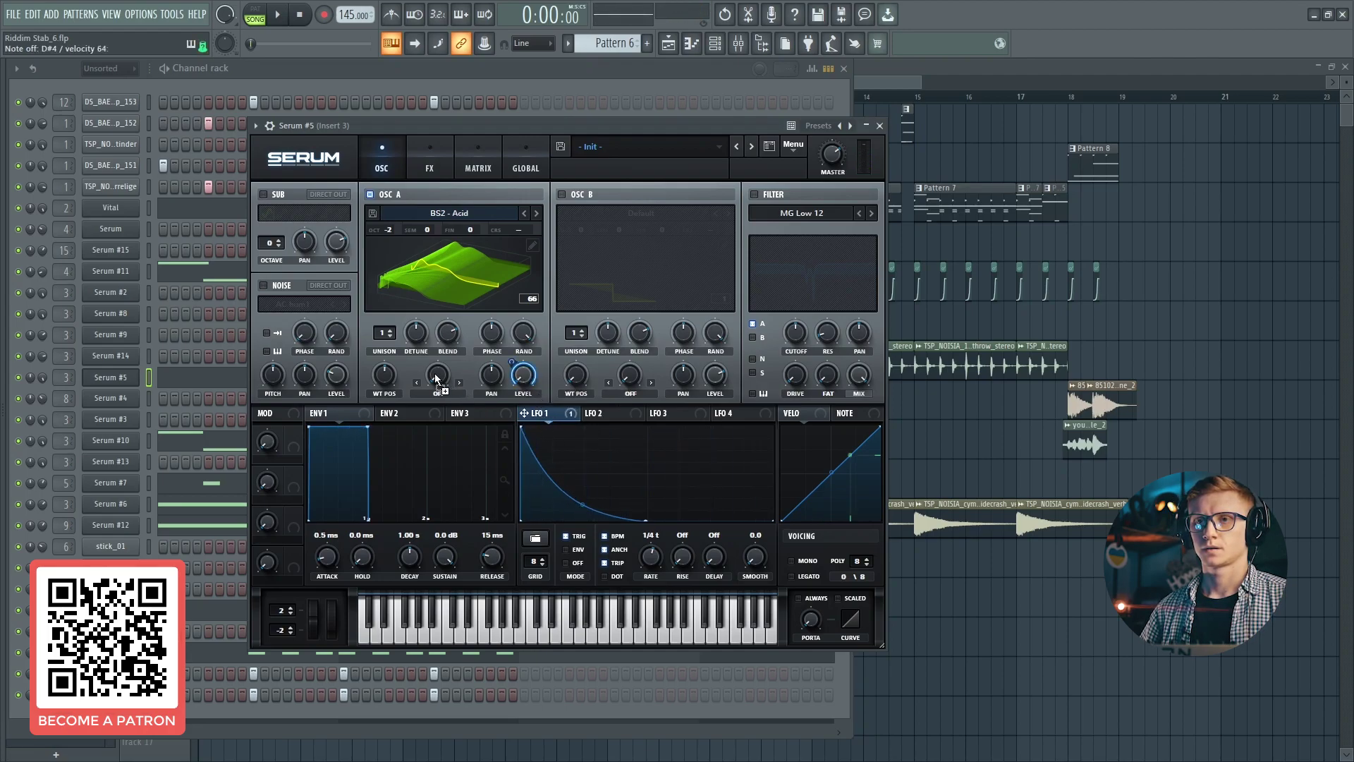
{"action": "right_click", "coordinate": [382, 360]}
{"action": "left_click", "coordinate": [378, 365]}
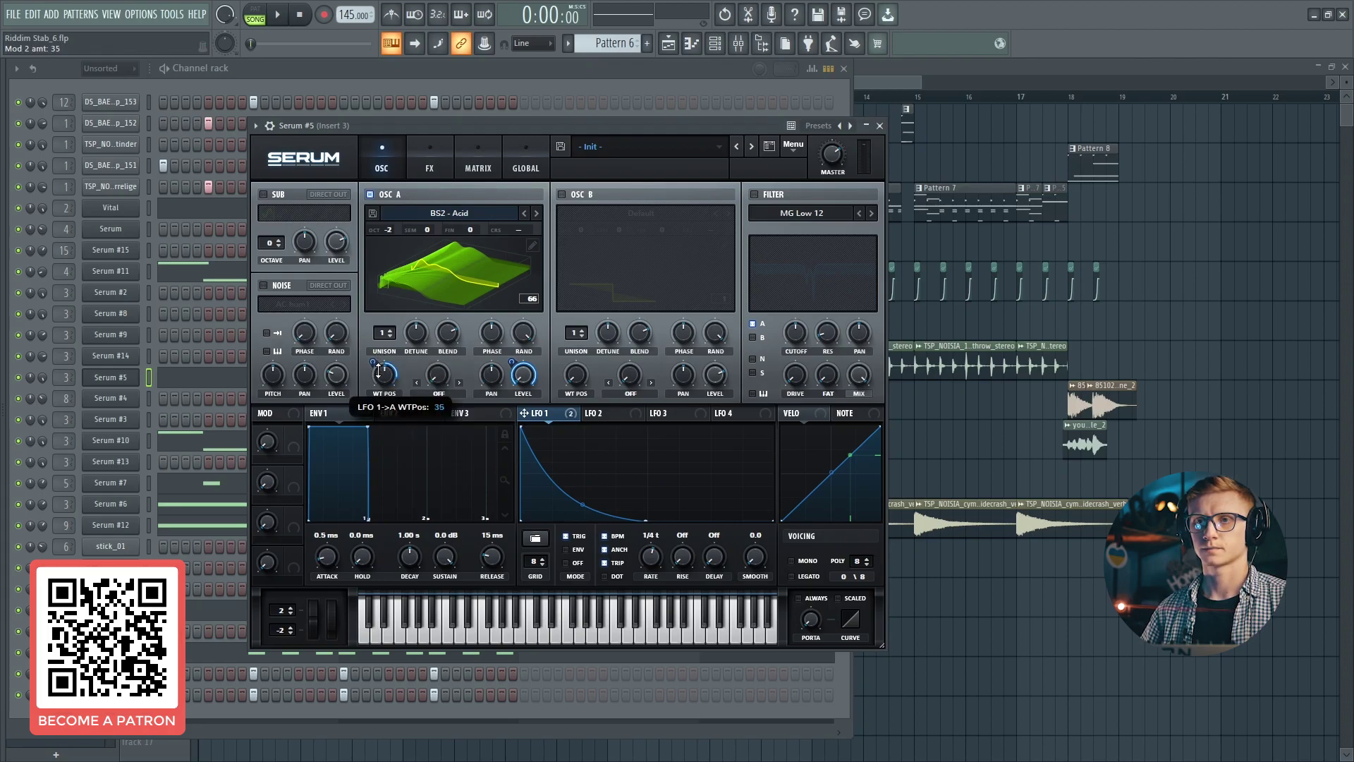
{"action": "left_click_drag", "start_coordinate": [379, 374], "coordinate": [379, 374]}
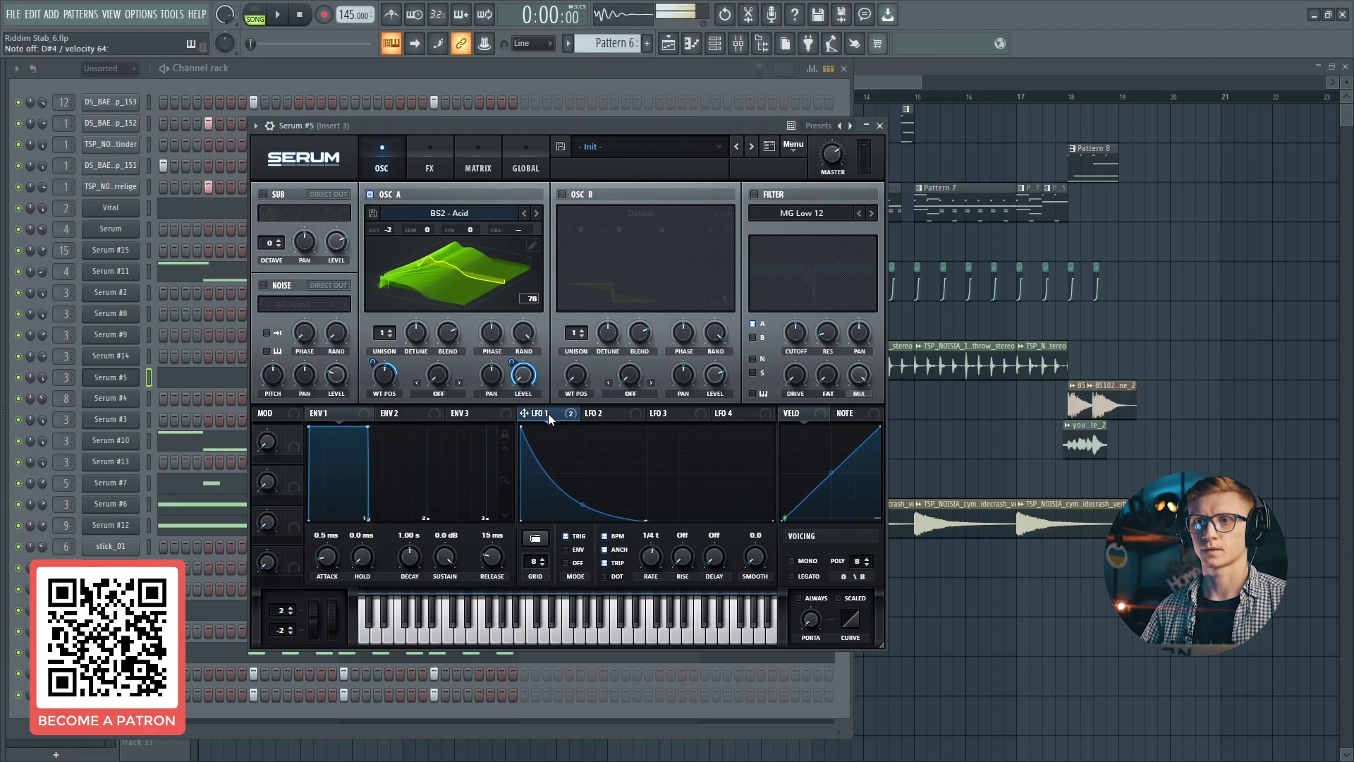
Step: Enable oscillator B with the Analog_BD_Sin wavetable, octave +1, +7 semitones and level 0%
{"action": "left_click", "coordinate": [583, 193]}
{"action": "left_click", "coordinate": [584, 215]}
{"action": "mouse_move", "coordinate": [613, 231]}
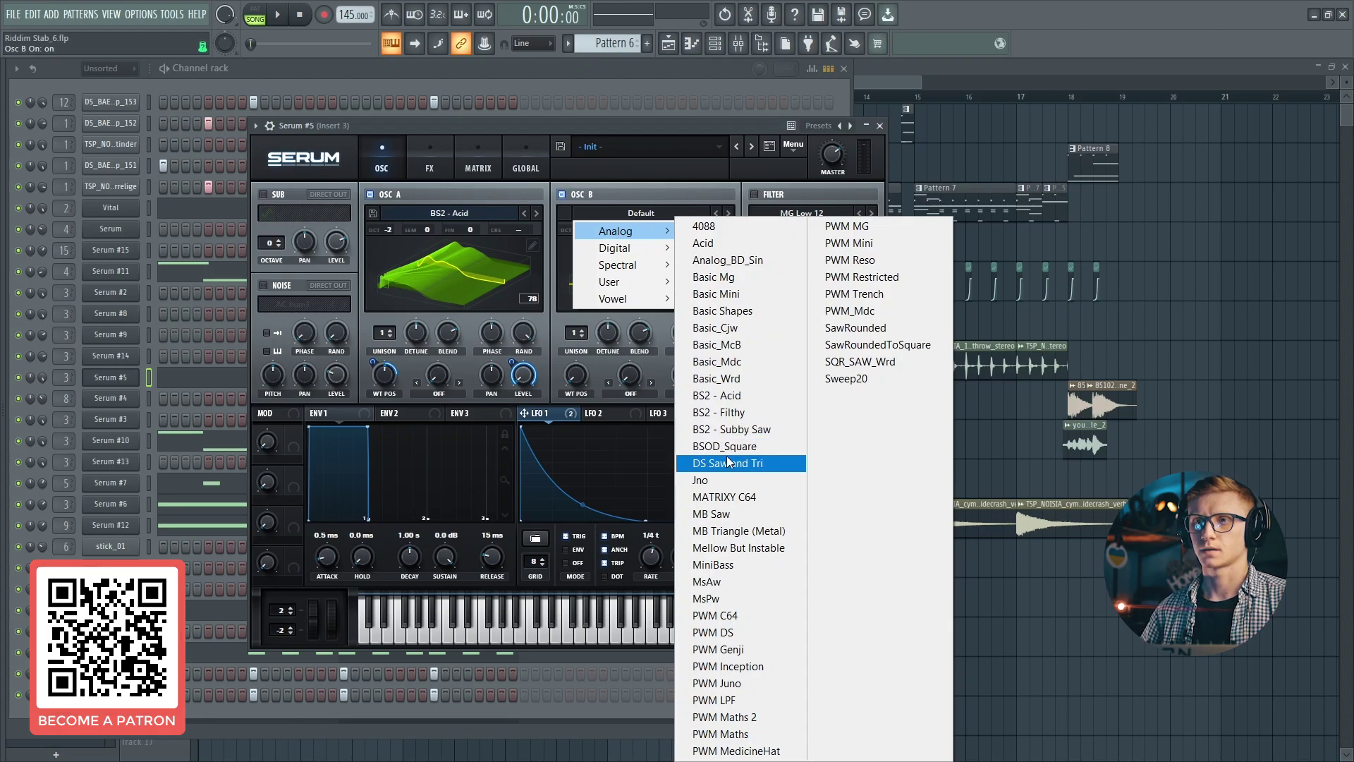
{"action": "left_click", "coordinate": [730, 261]}
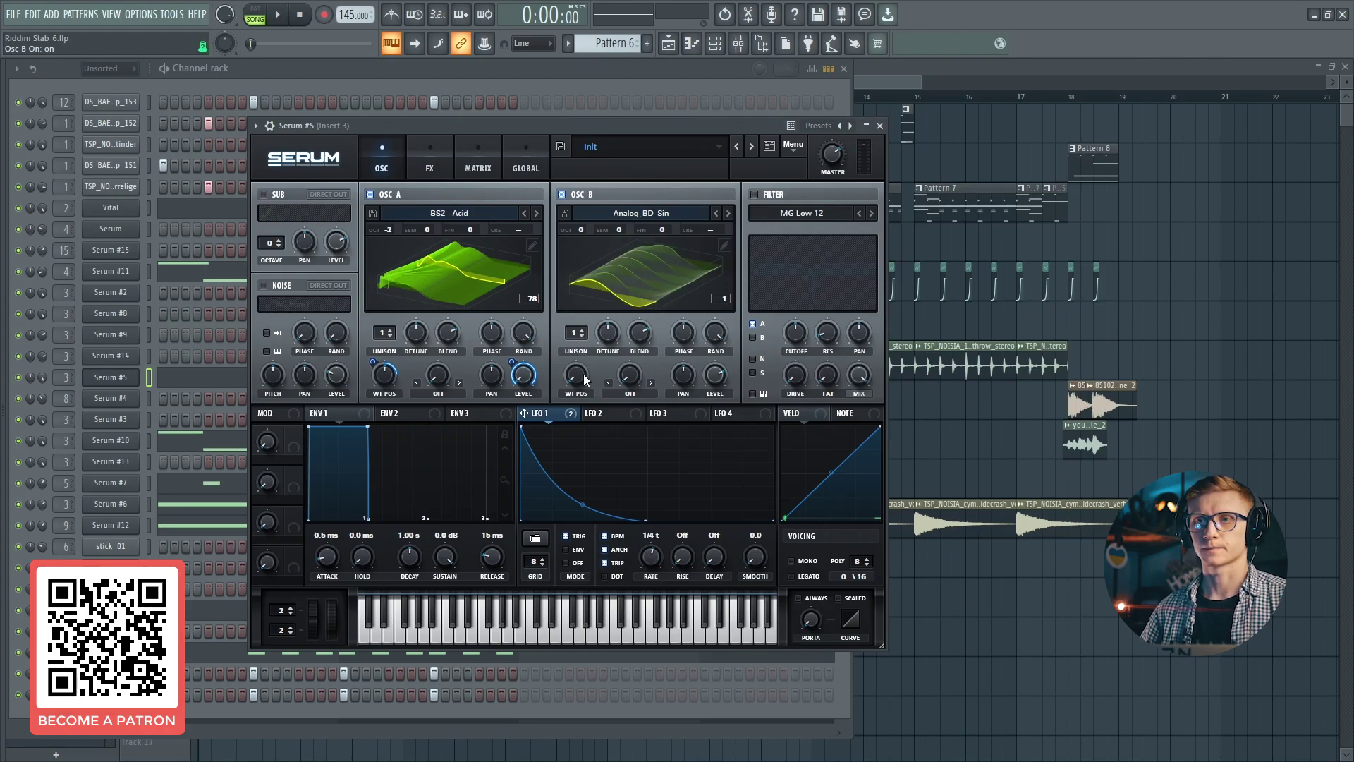
{"action": "left_click_drag", "start_coordinate": [583, 230], "coordinate": [630, 210]}
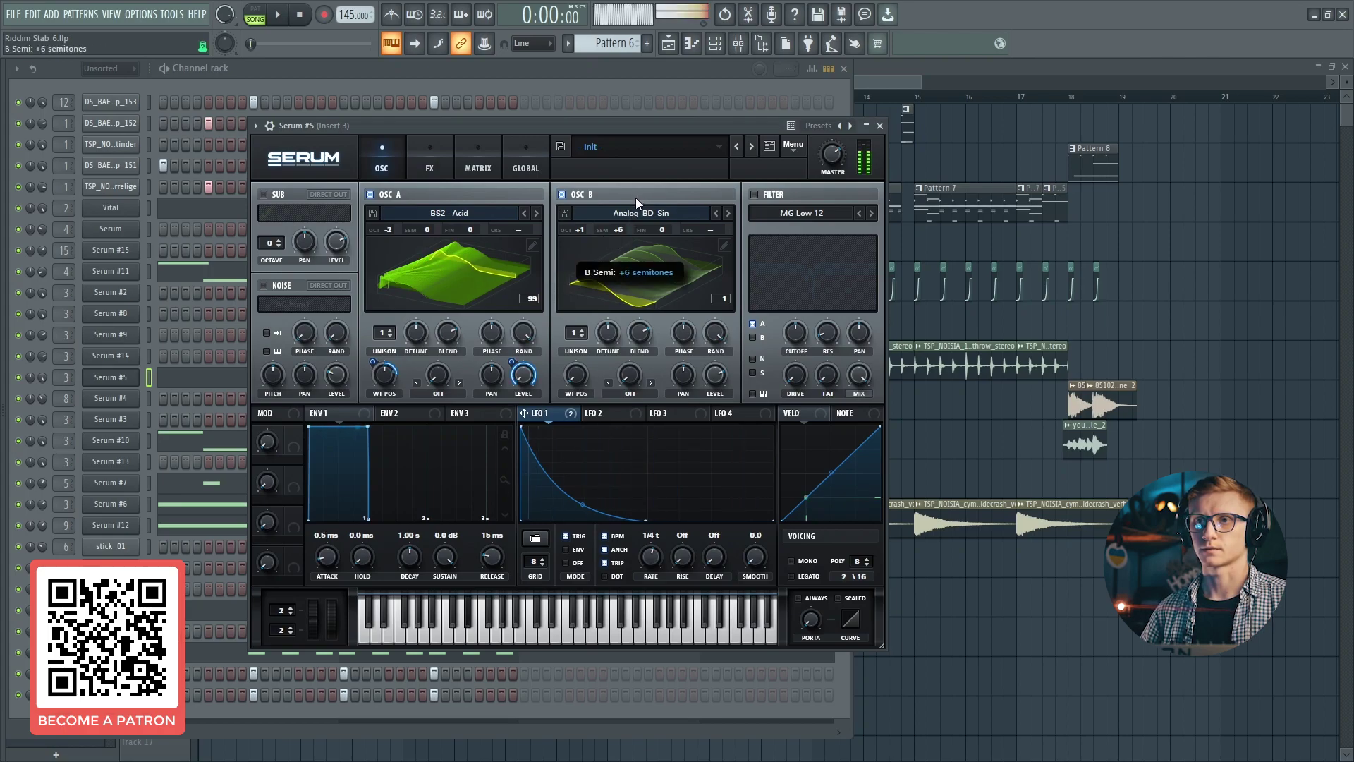
{"action": "left_click_drag", "start_coordinate": [625, 230], "coordinate": [628, 222]}
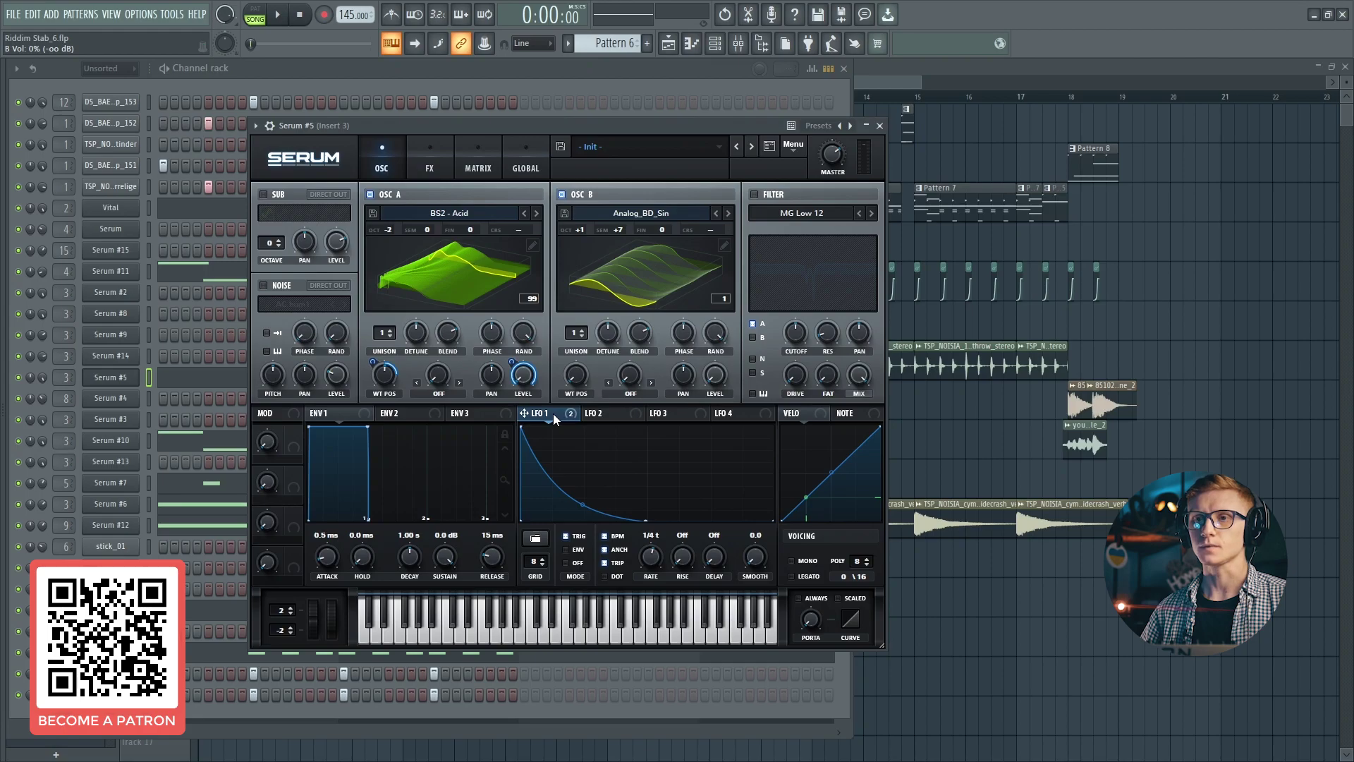
Step: Route LFO 1 to oscillator B's wavetable position and to the amount of an FM (from B) warp on oscillator A
{"action": "left_click_drag", "start_coordinate": [553, 413], "coordinate": [568, 374]}
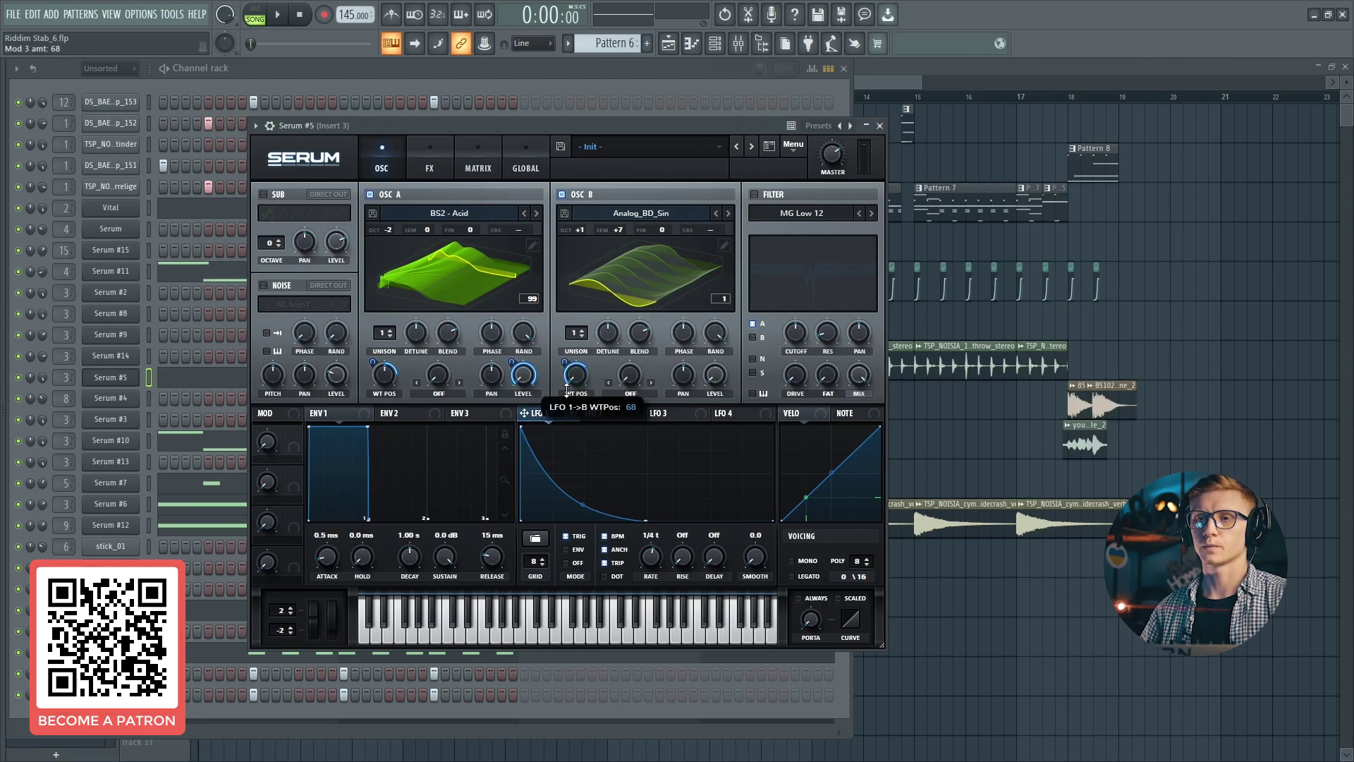
{"action": "left_click_drag", "start_coordinate": [570, 366], "coordinate": [568, 392]}
{"action": "left_click", "coordinate": [451, 393]}
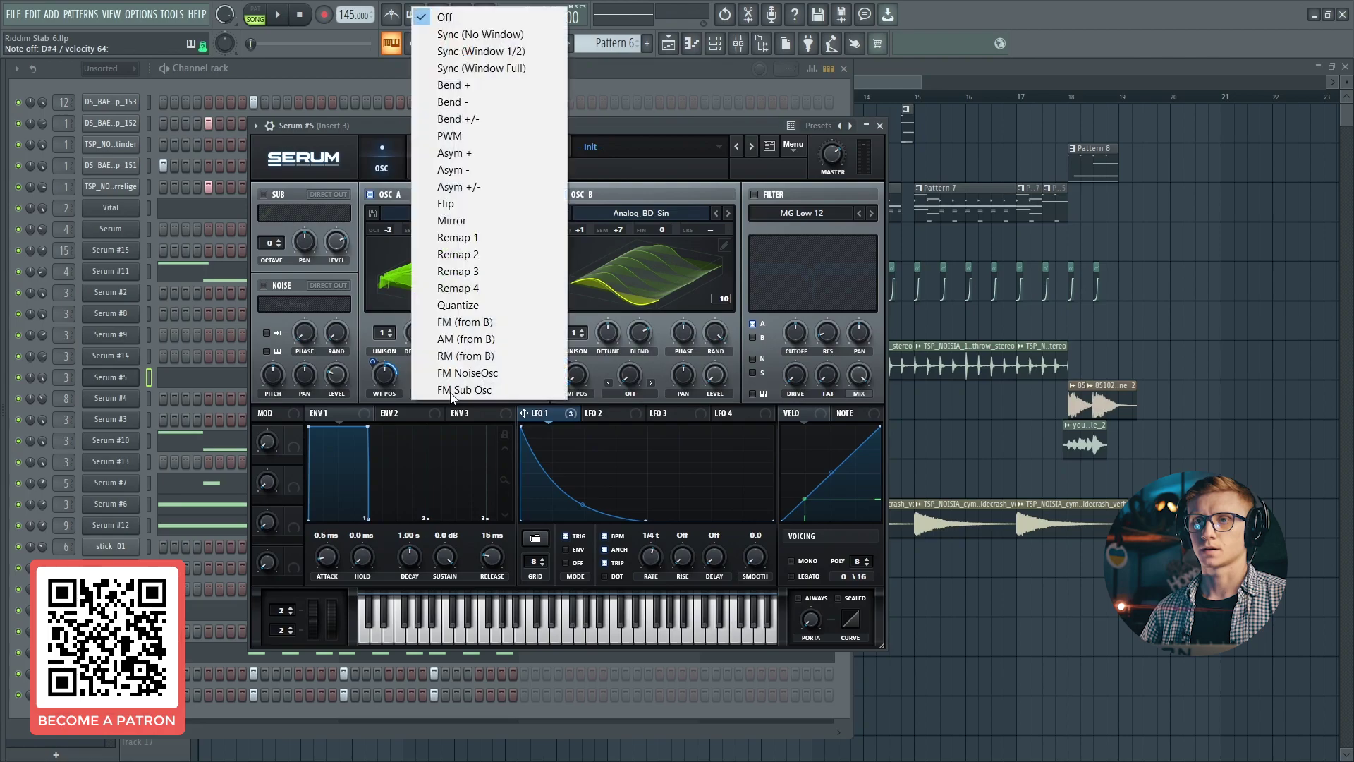
{"action": "left_click", "coordinate": [481, 322]}
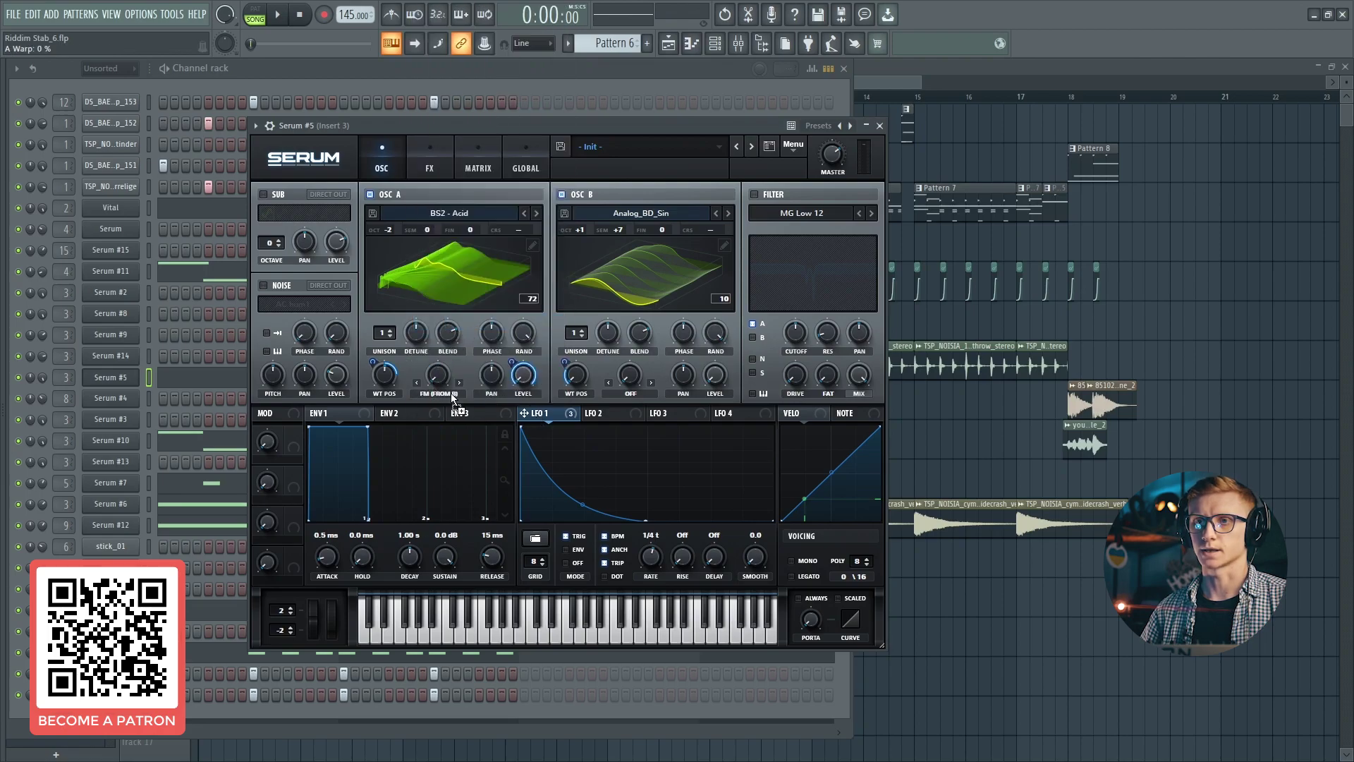
{"action": "left_click_drag", "start_coordinate": [431, 364], "coordinate": [430, 369]}
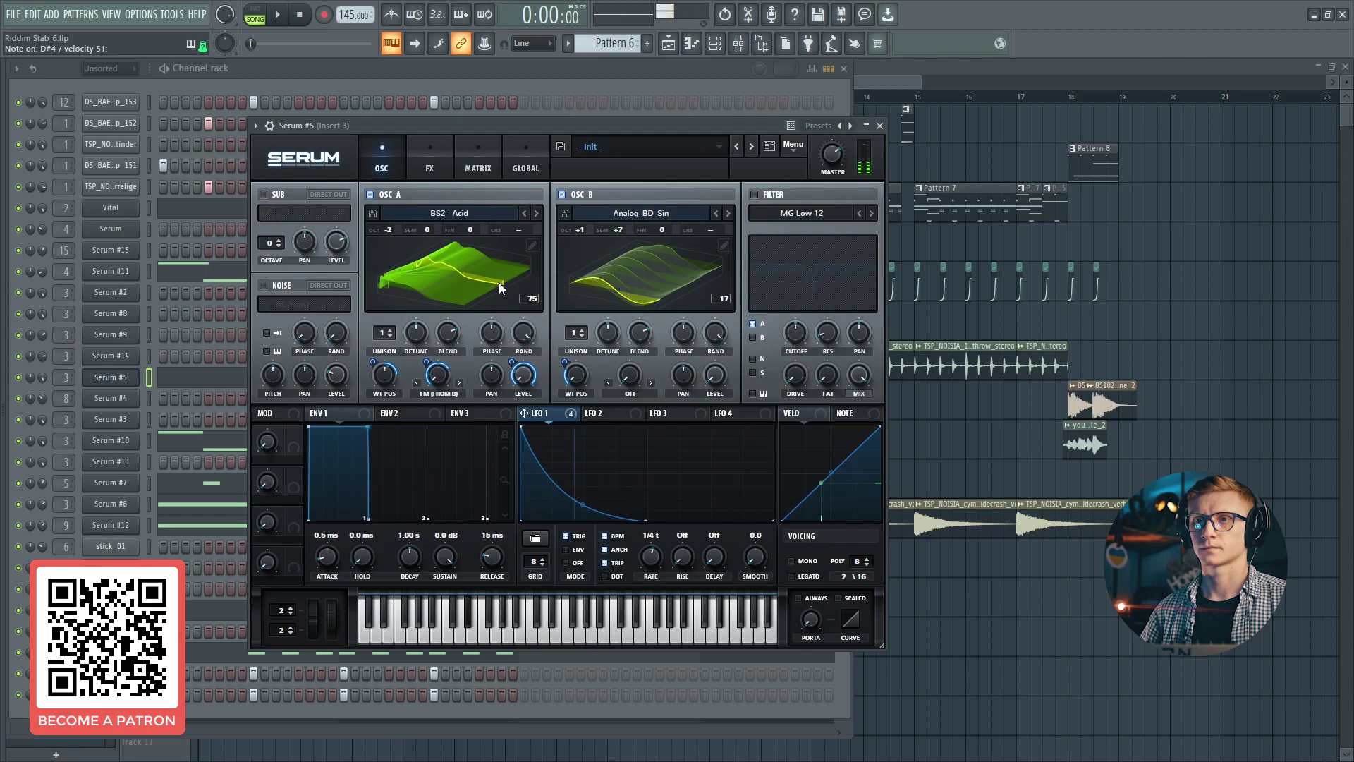
Step: Enable the noise oscillator with the analog J106 sample and set its pitch to 71%
{"action": "left_click", "coordinate": [275, 285]}
{"action": "left_click", "coordinate": [291, 304]}
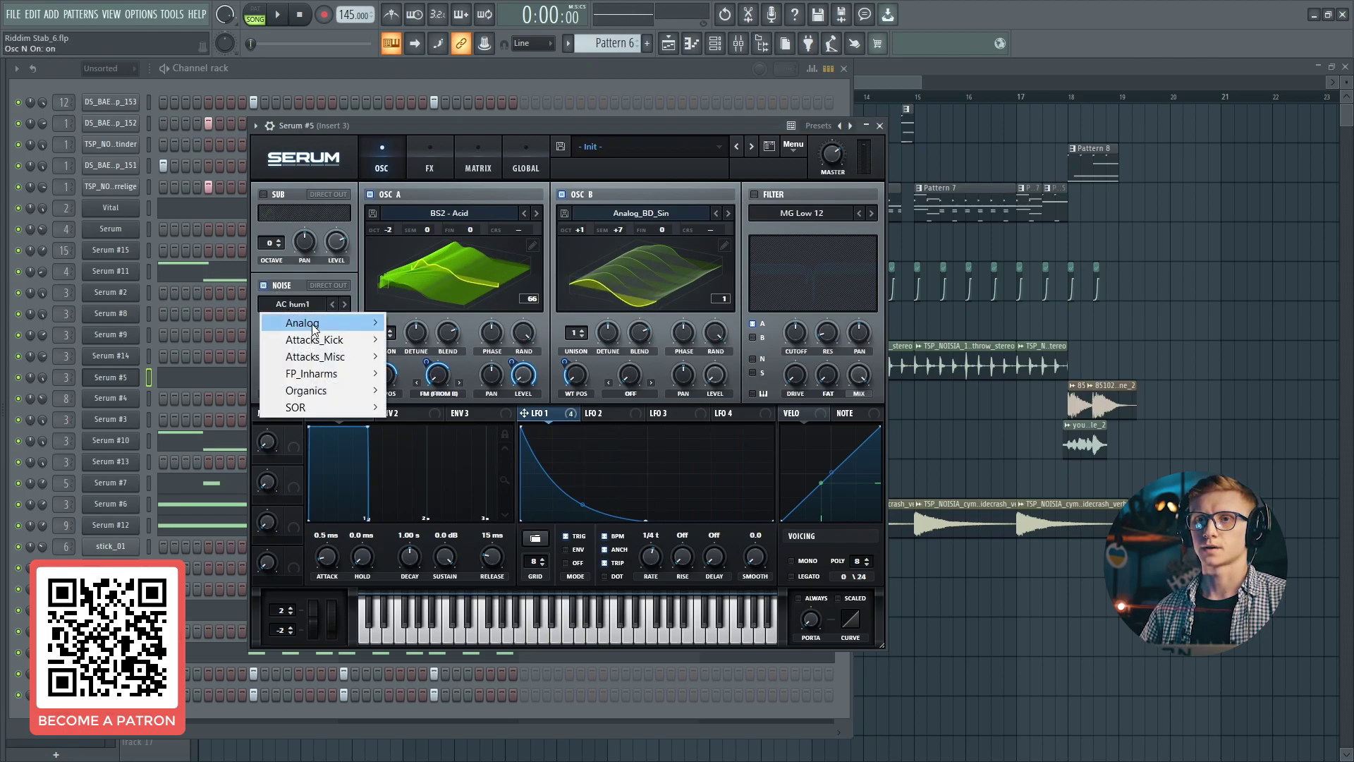
{"action": "mouse_move", "coordinate": [311, 323]}
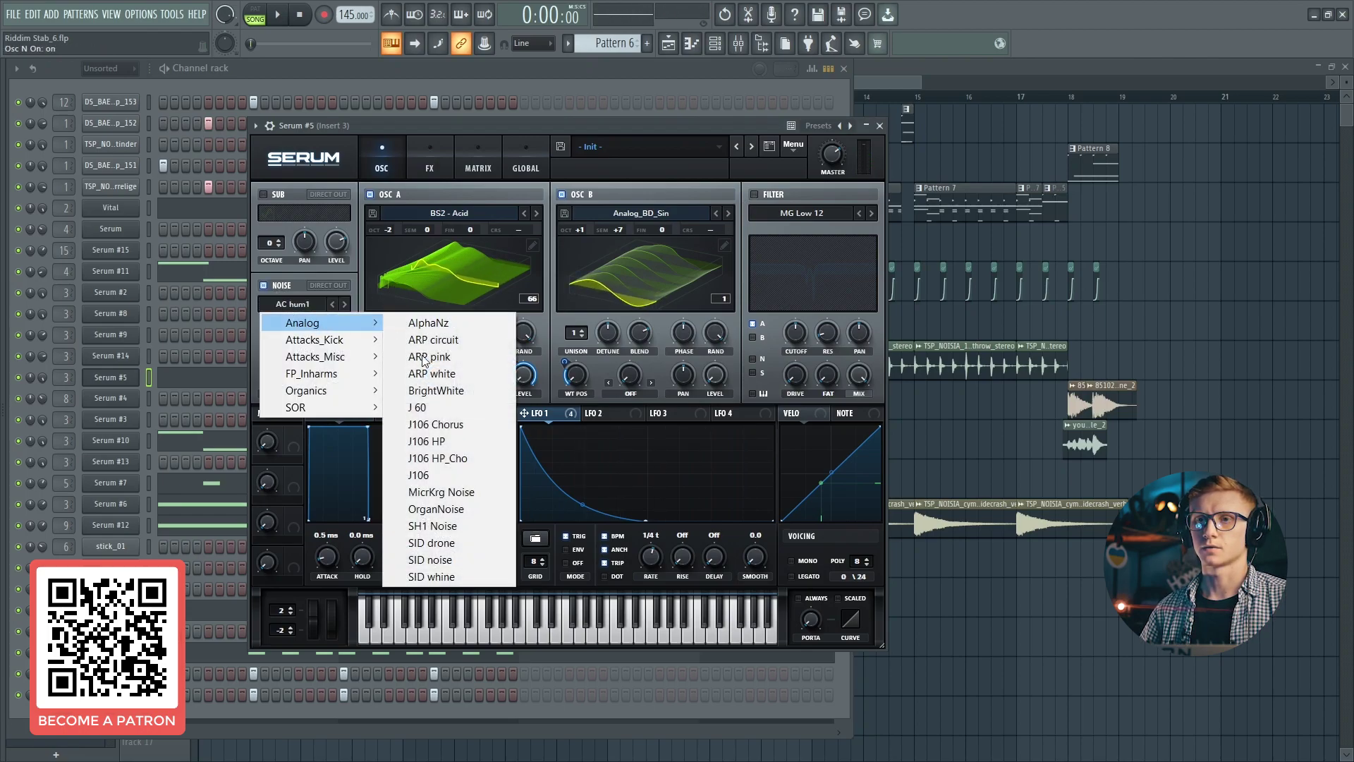
{"action": "left_click", "coordinate": [433, 478]}
{"action": "left_click_drag", "start_coordinate": [275, 384], "coordinate": [278, 371]}
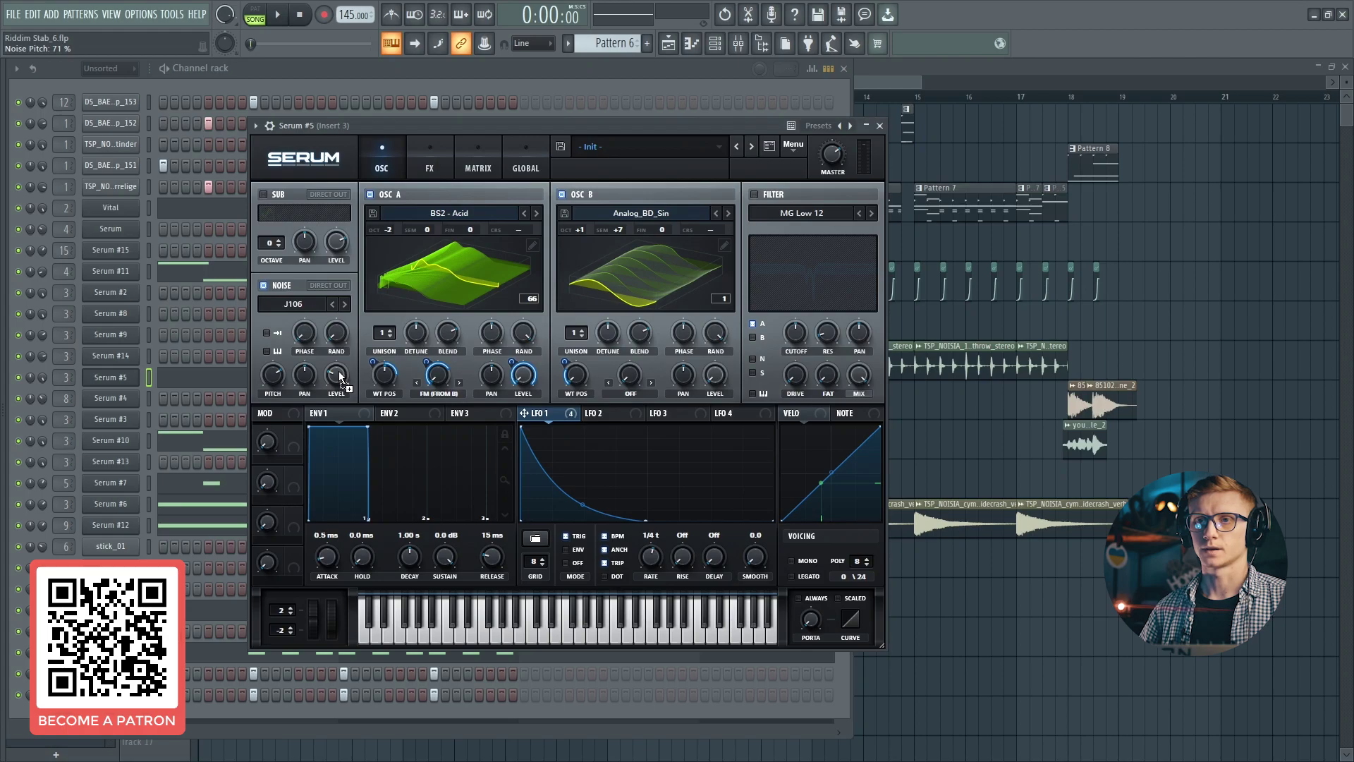
Step: Modulate the noise level with LFO 1 by about 86 from a base level of 0%, and audition the sound
{"action": "left_click_drag", "start_coordinate": [341, 378], "coordinate": [339, 377]}
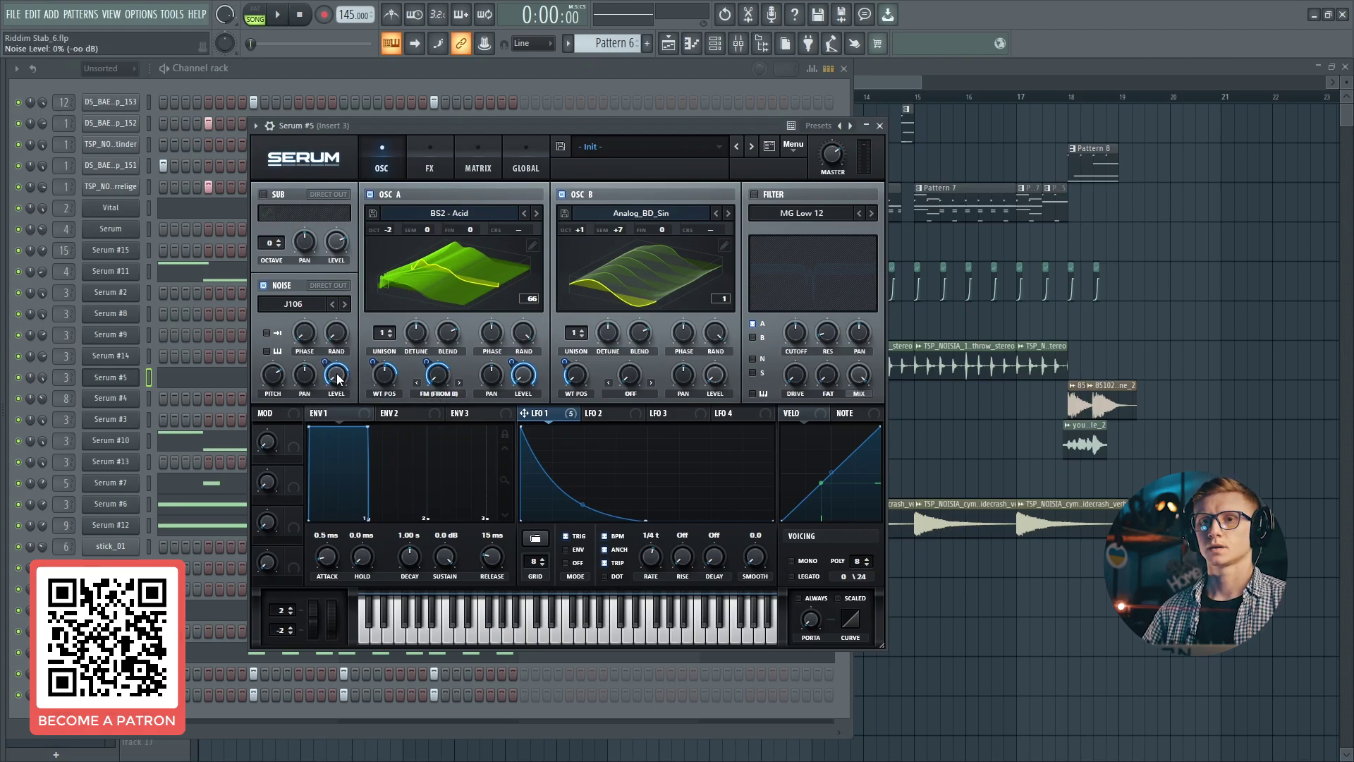
{"action": "right_click", "coordinate": [331, 375]}
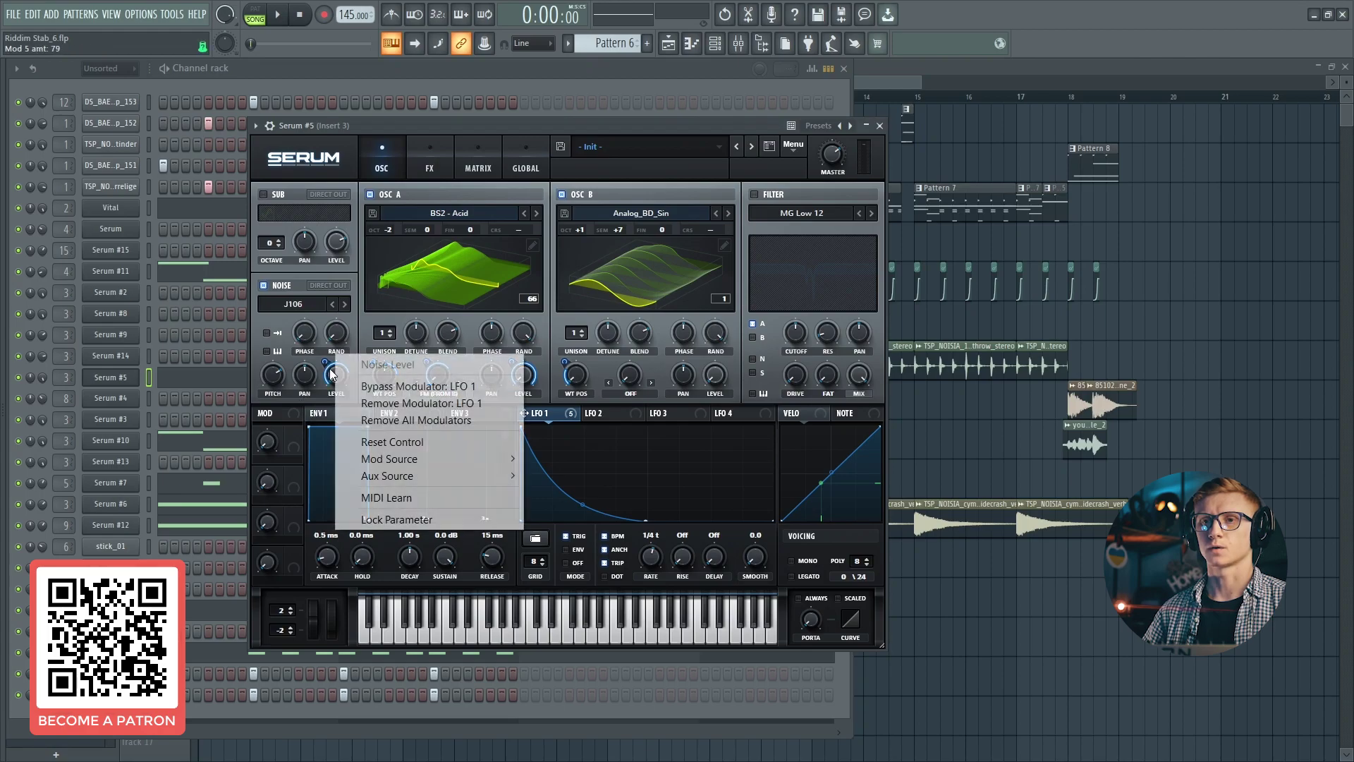
{"action": "left_click", "coordinate": [330, 374]}
{"action": "left_click_drag", "start_coordinate": [327, 363], "coordinate": [329, 364]}
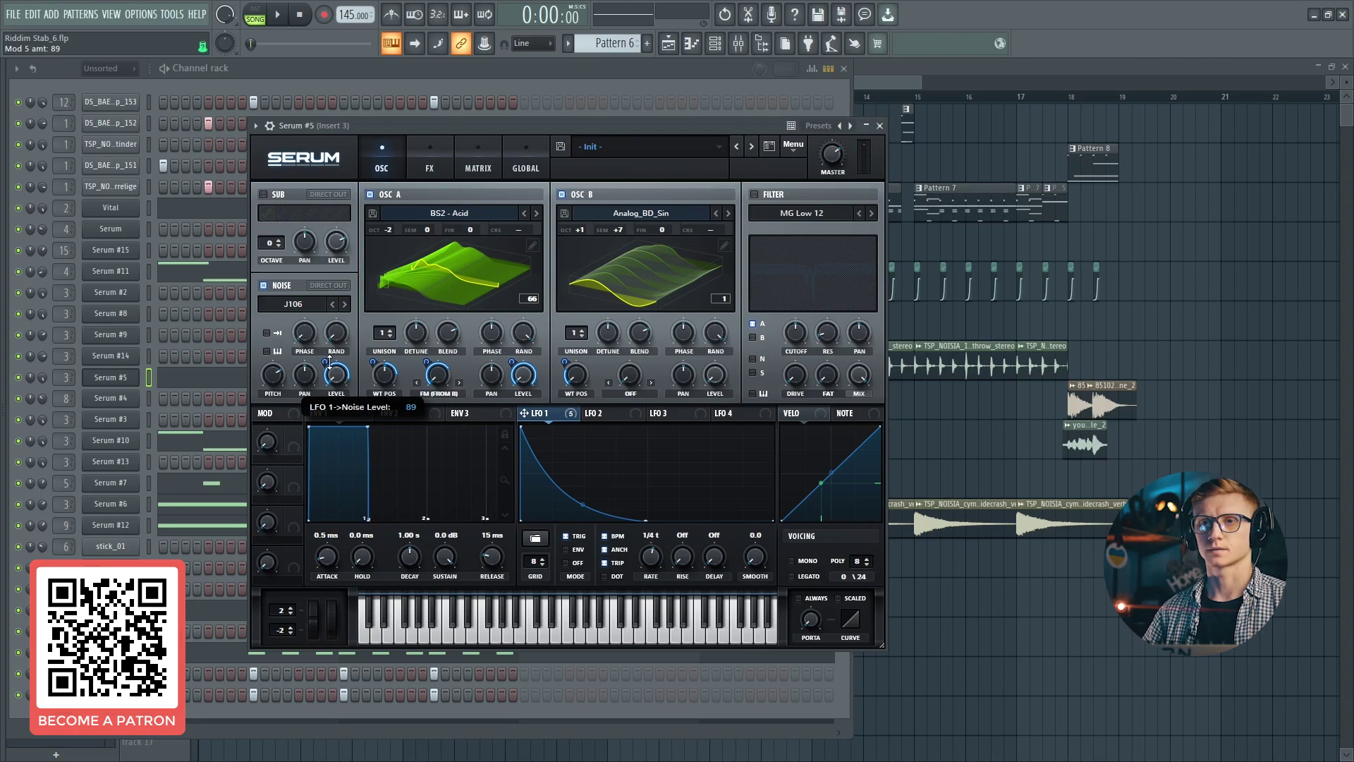
{"action": "left_click_drag", "start_coordinate": [330, 363], "coordinate": [329, 366]}
{"action": "key", "text": "space"}
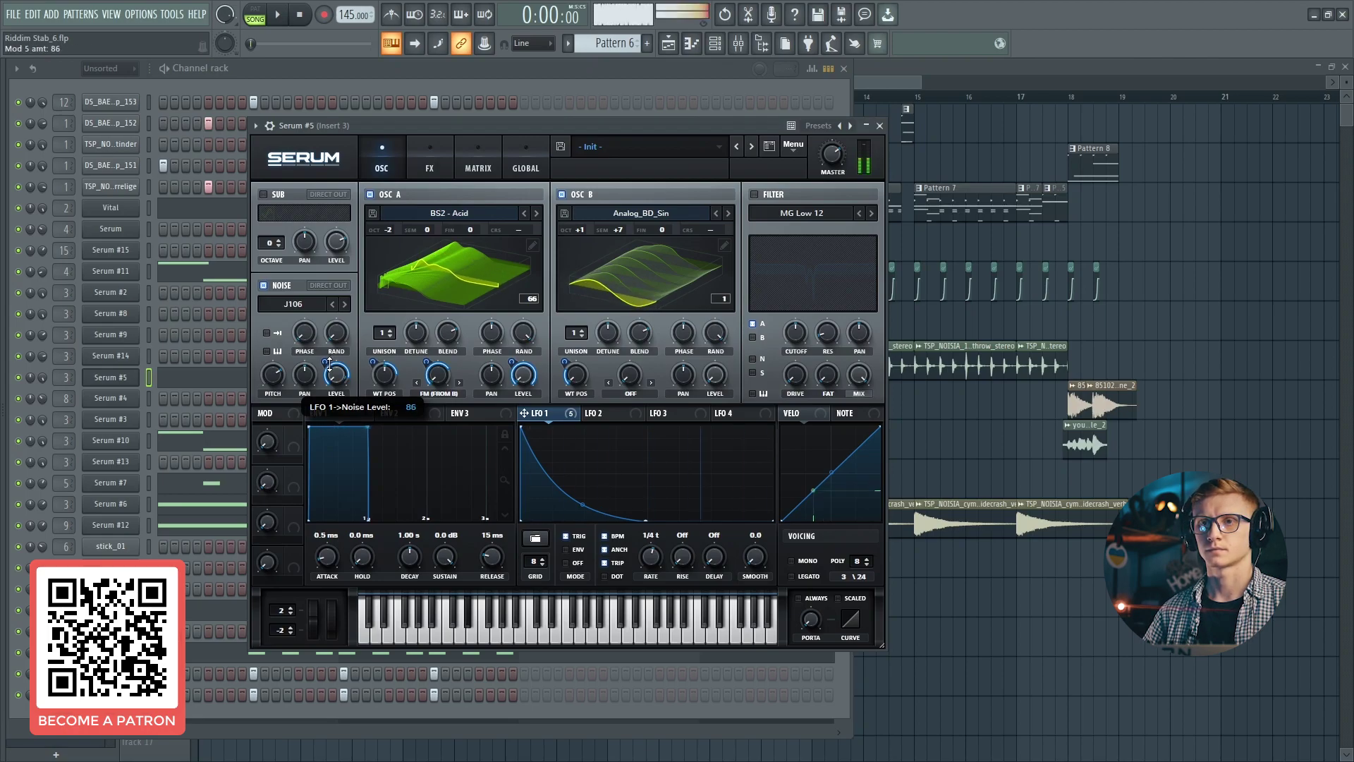
{"action": "key", "text": "space"}
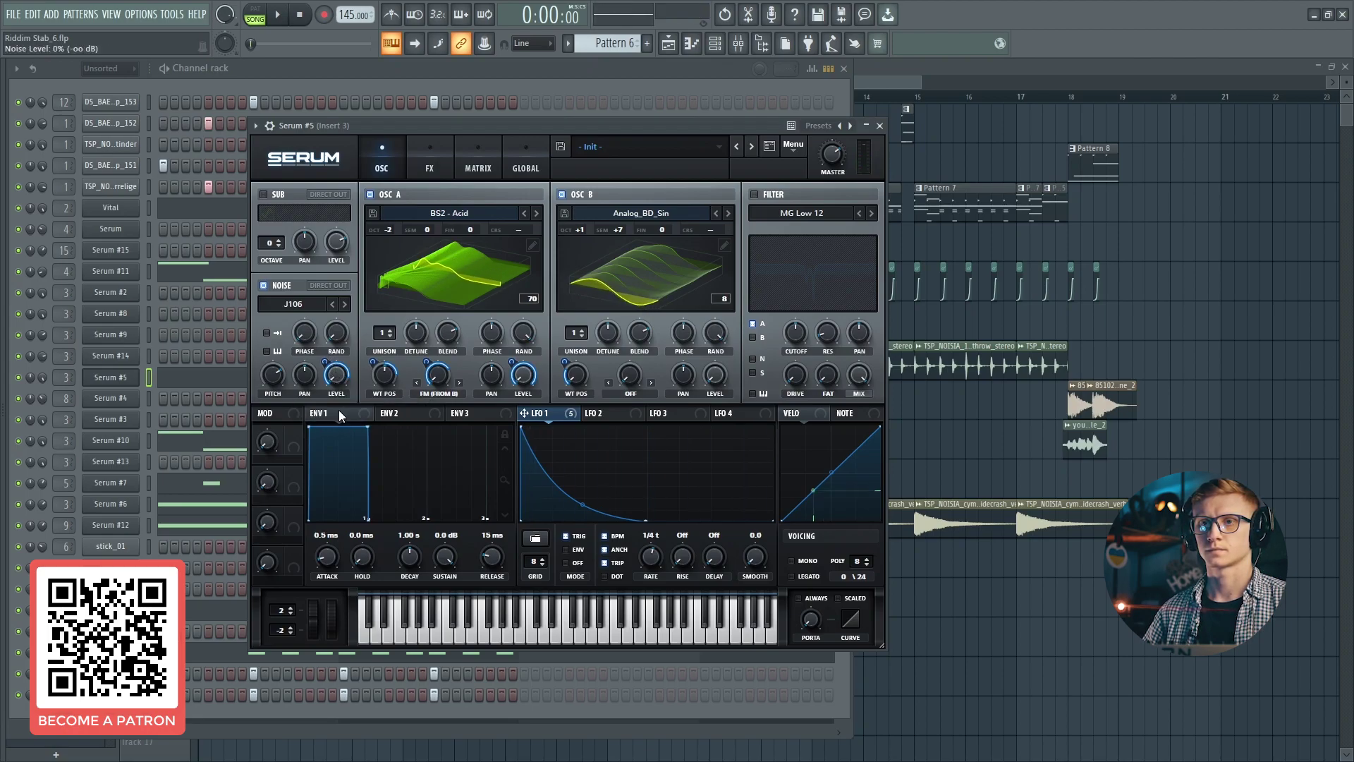
Step: Enable the filter, choose the Allpasses type and set its cutoff to 9620 Hz
{"action": "left_click", "coordinate": [755, 194]}
{"action": "left_click", "coordinate": [802, 212]}
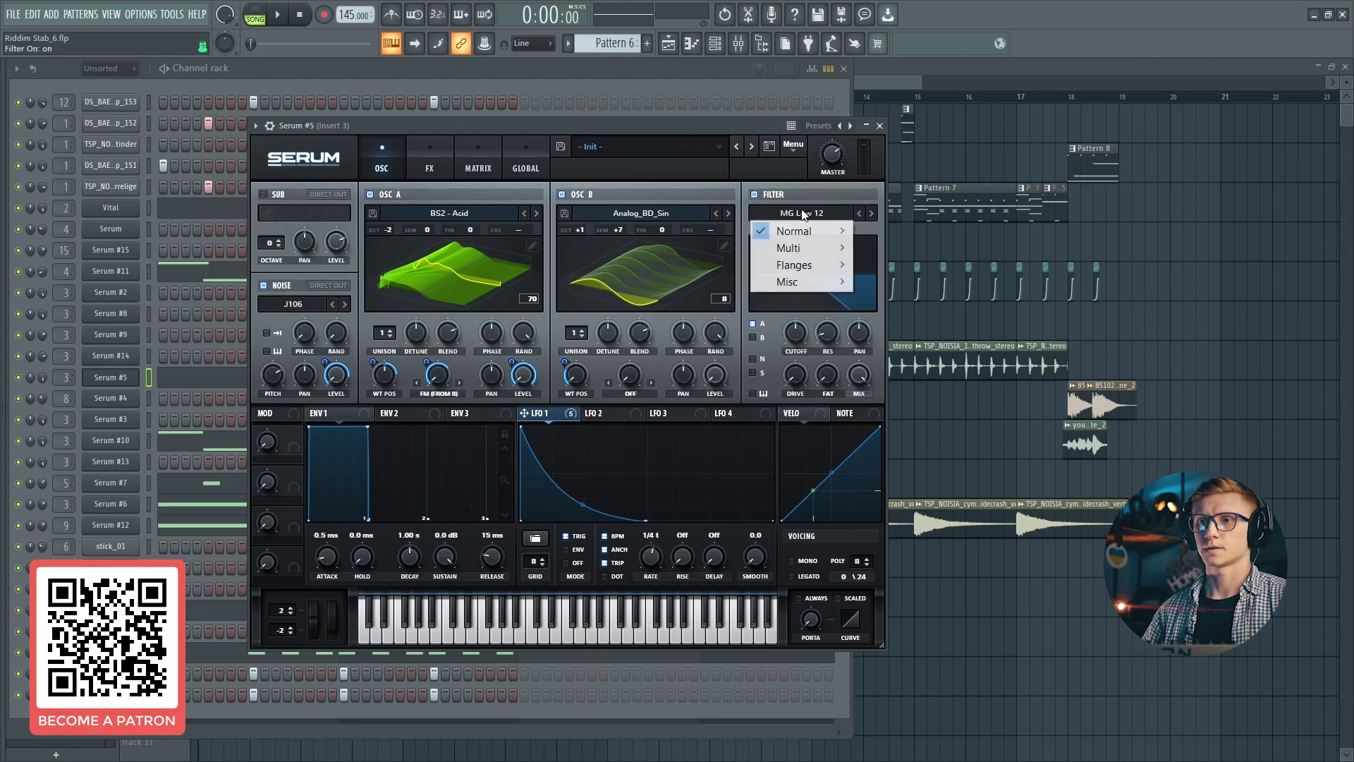
{"action": "mouse_move", "coordinate": [836, 283]}
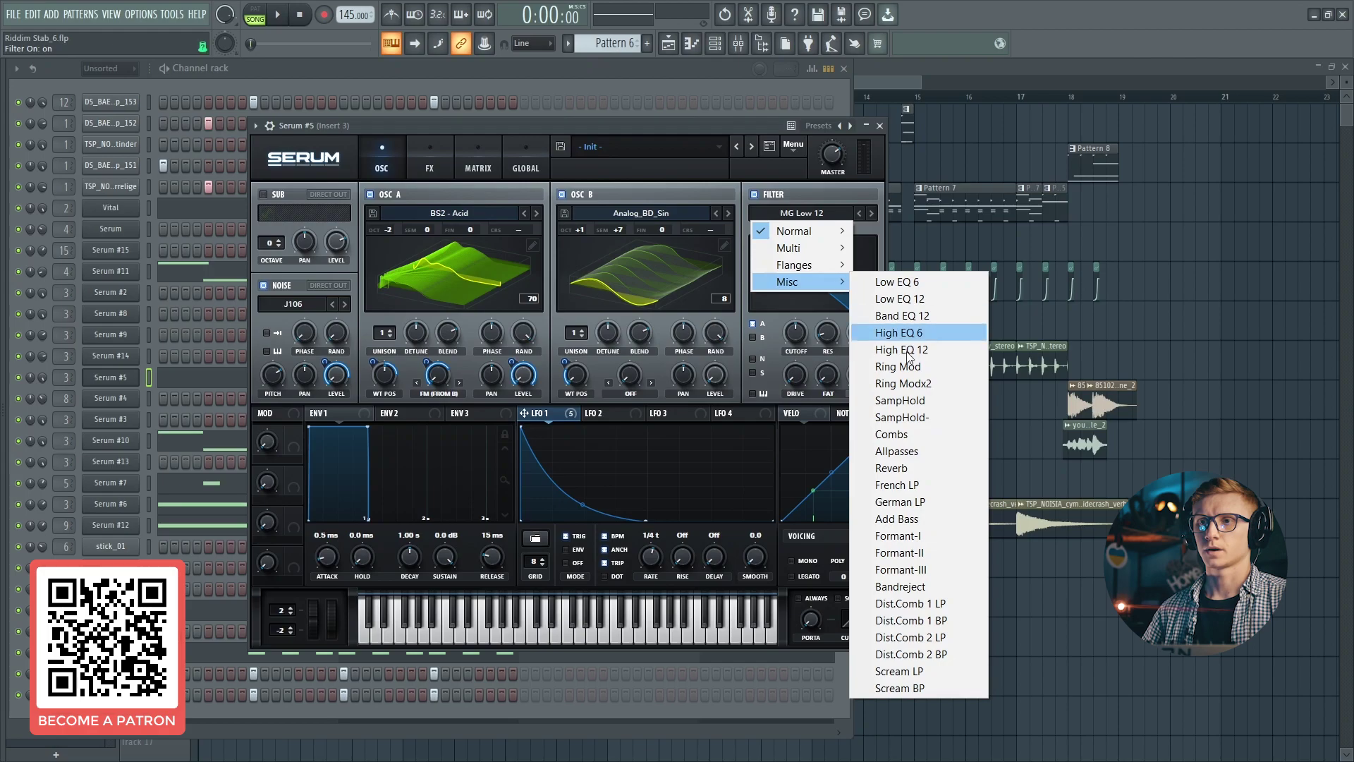
{"action": "left_click", "coordinate": [895, 451]}
{"action": "left_click_drag", "start_coordinate": [794, 335], "coordinate": [803, 280]}
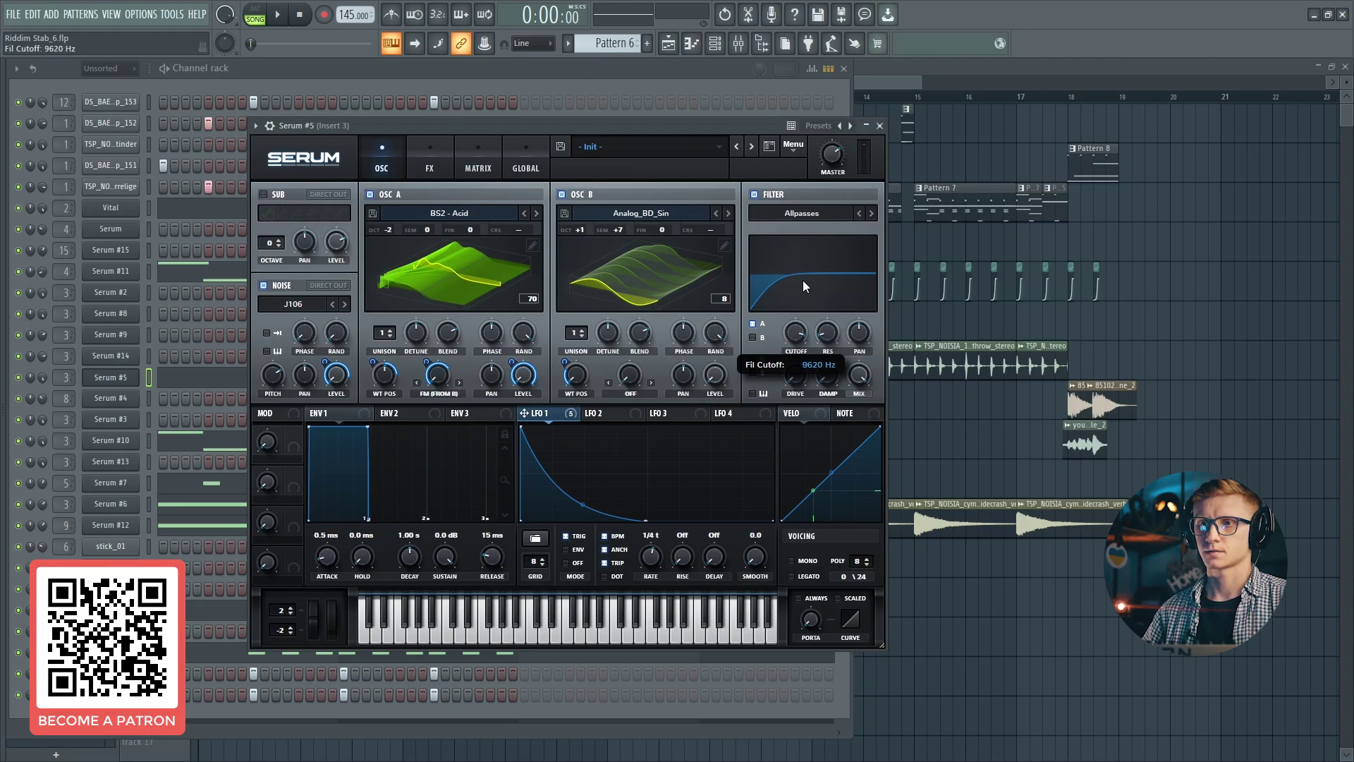
{"action": "left_click_drag", "start_coordinate": [802, 281], "coordinate": [803, 280]}
{"action": "mouse_move", "coordinate": [781, 321]}
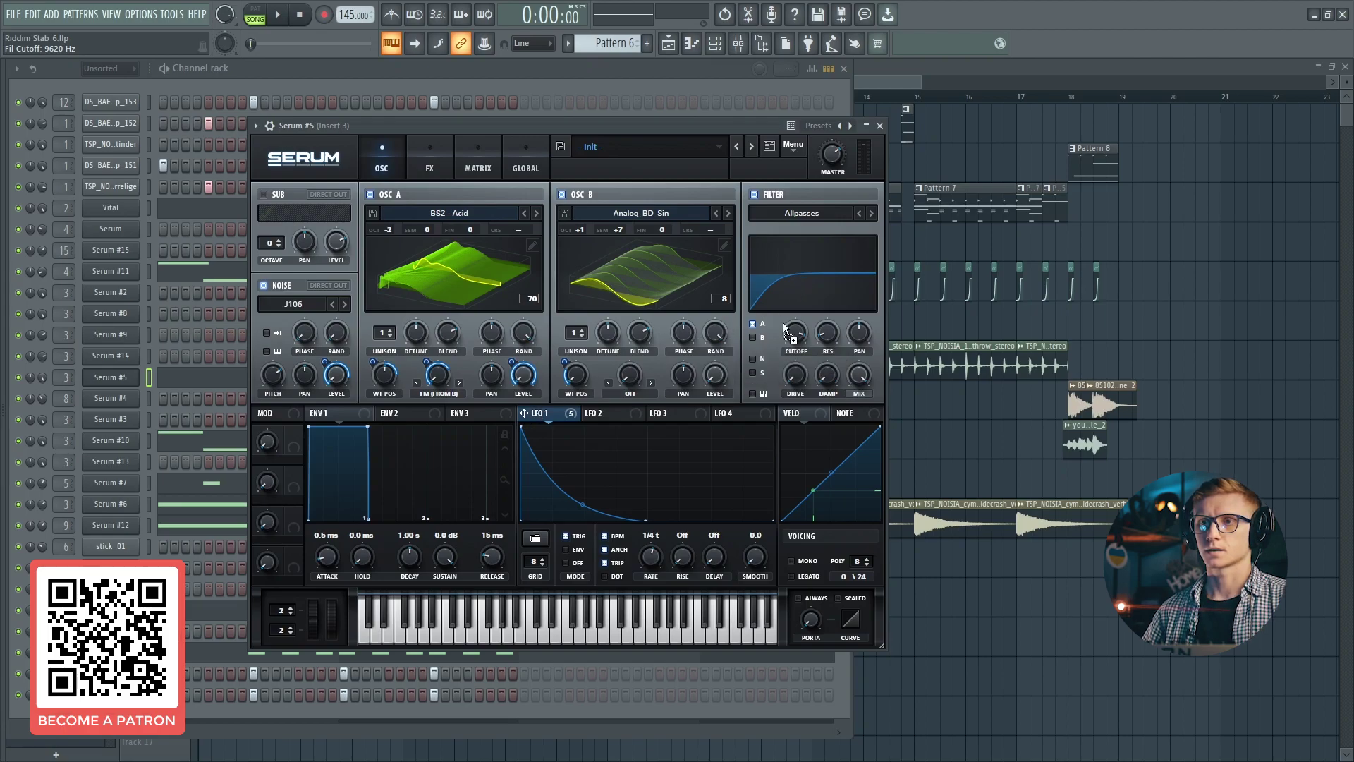
Step: Route LFO 1 to the filter's cutoff and resonance and adjust the modulated resonance
{"action": "left_click_drag", "start_coordinate": [796, 331], "coordinate": [789, 209]}
{"action": "left_click_drag", "start_coordinate": [525, 413], "coordinate": [809, 415]}
{"action": "right_click", "coordinate": [819, 343]}
{"action": "left_click", "coordinate": [803, 393]}
{"action": "mouse_move", "coordinate": [803, 393]}
{"action": "left_mouse_down"}
{"action": "mouse_move", "coordinate": [806, 352]}
{"action": "mouse_move", "coordinate": [808, 372]}
{"action": "left_mouse_up"}
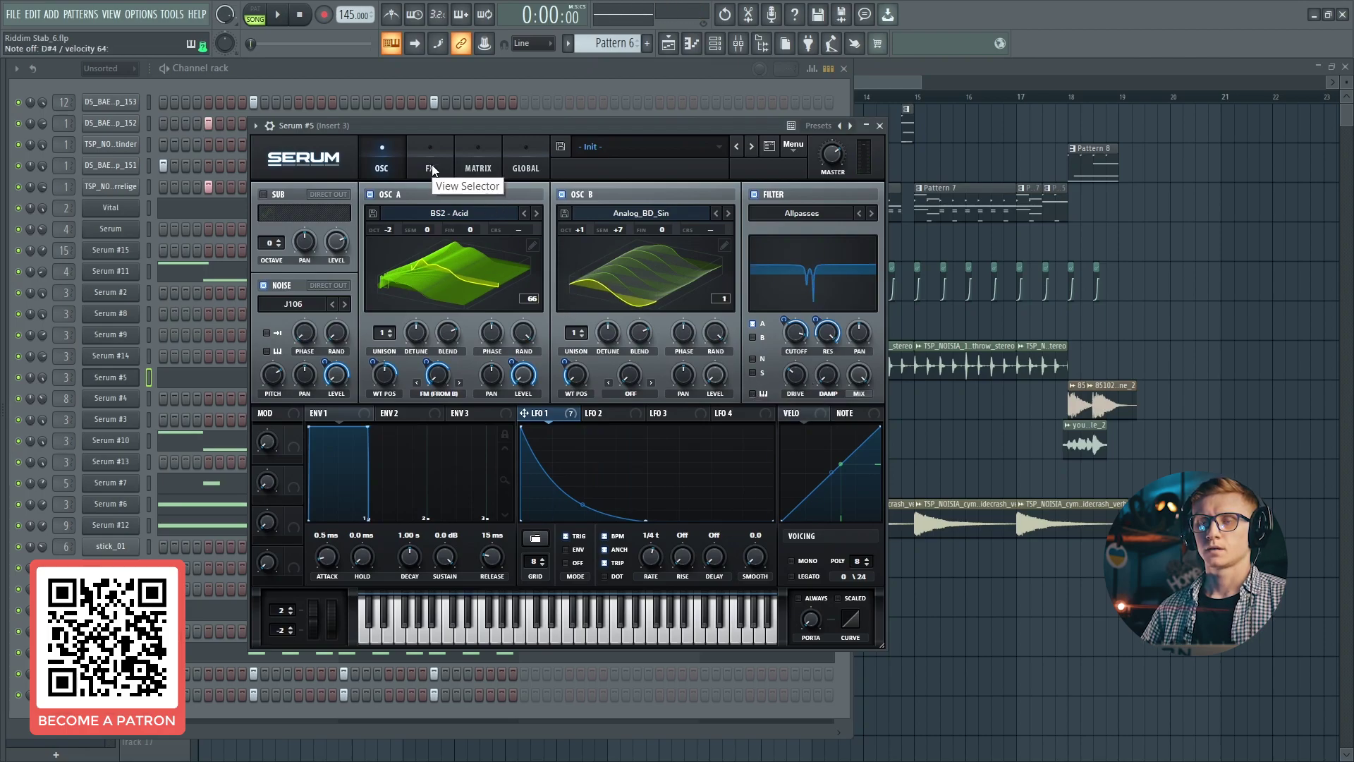
Step: Enable the Hyper/Dimension effect with a Hyper mix of 13%, Dimension size of 0% and Dimension mix of 11%
{"action": "left_click", "coordinate": [432, 170]}
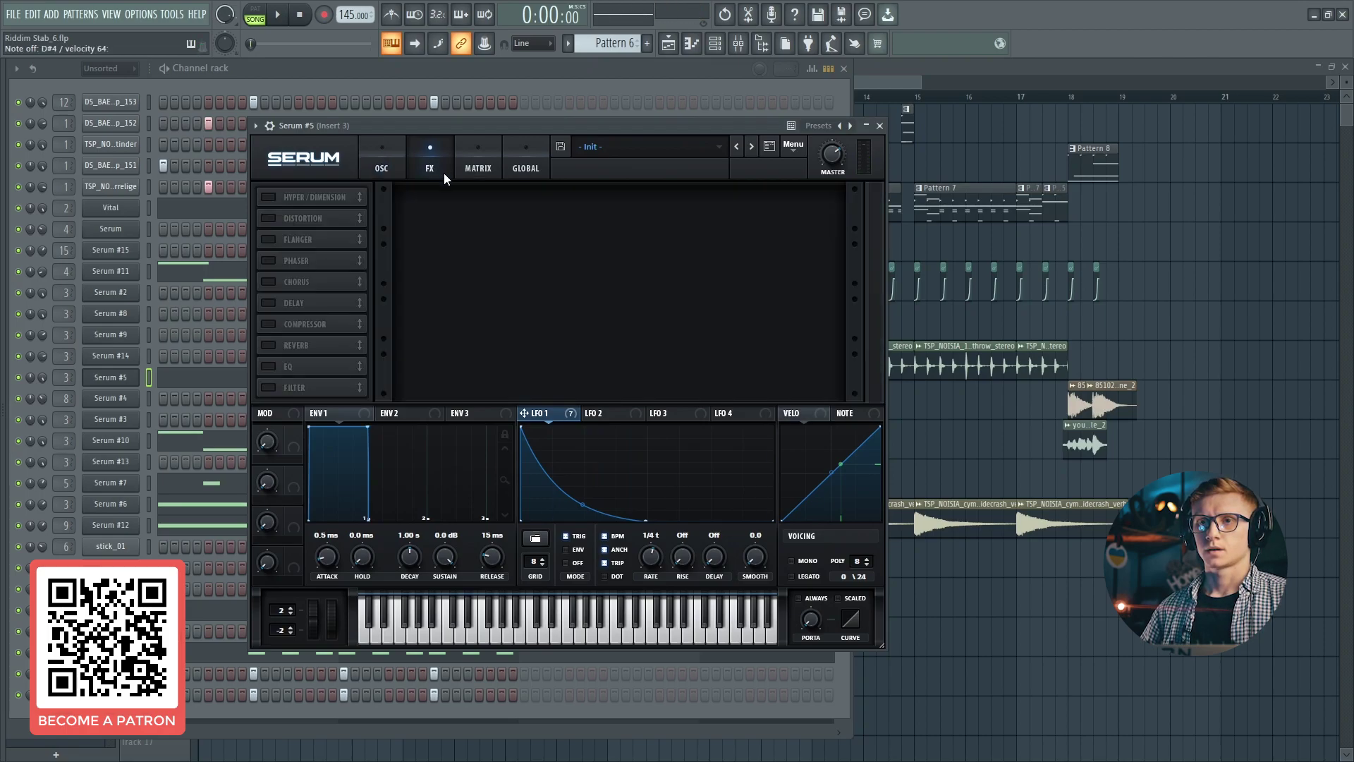
{"action": "left_click", "coordinate": [267, 197]}
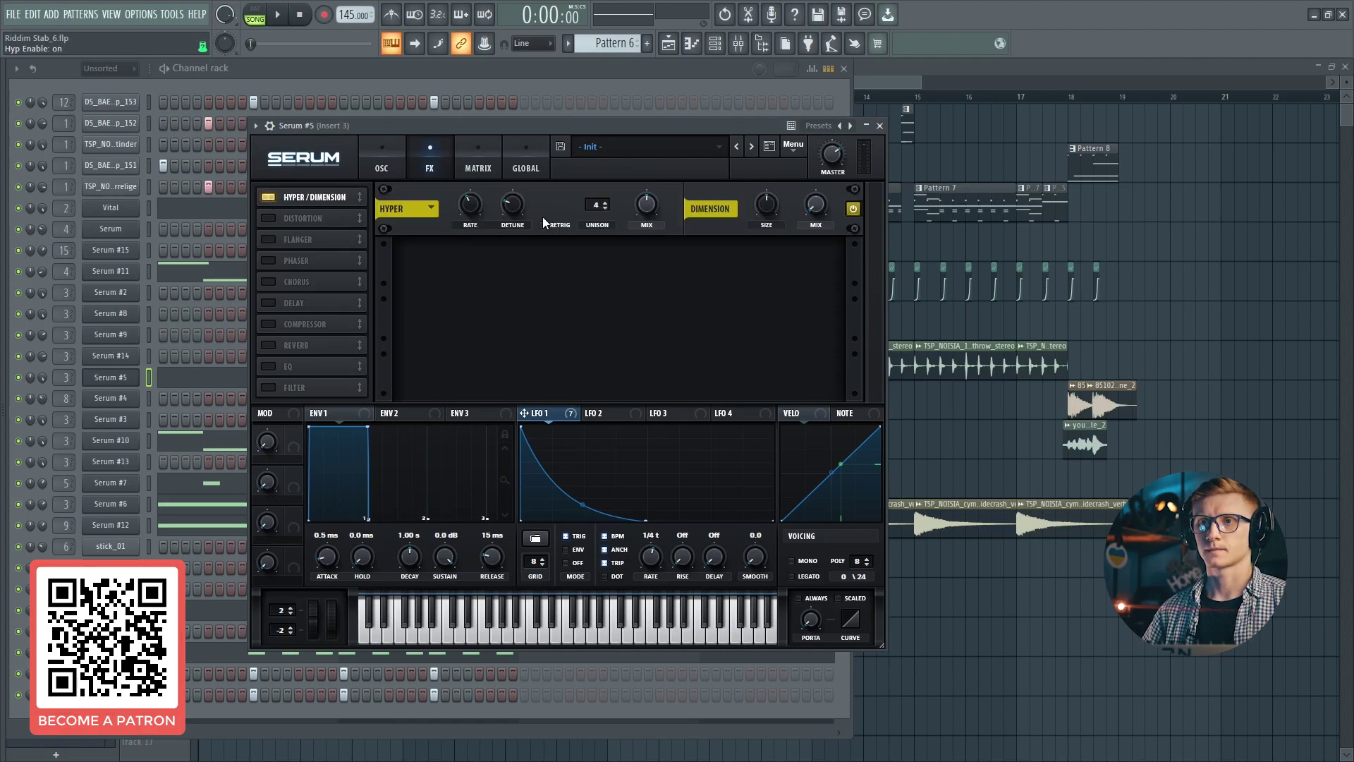
{"action": "left_click_drag", "start_coordinate": [645, 209], "coordinate": [646, 246]}
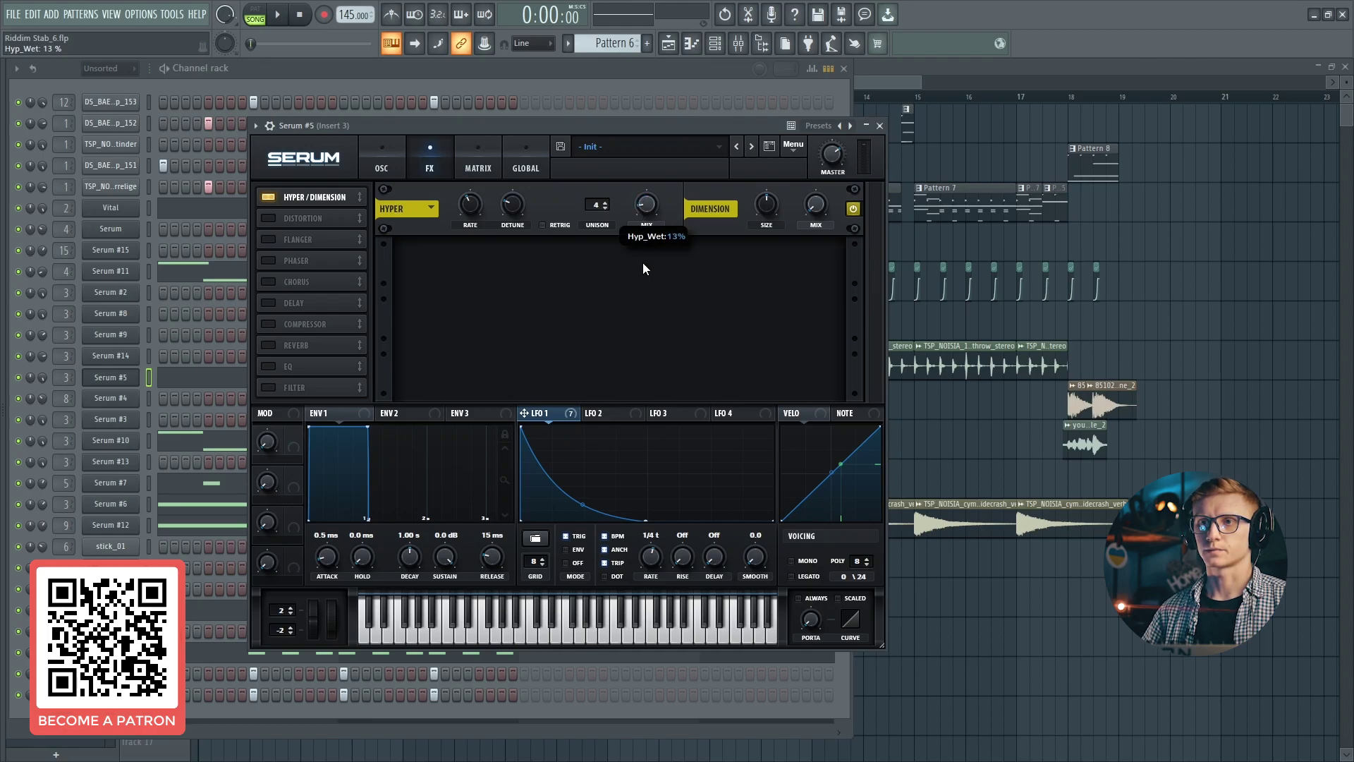
{"action": "left_click_drag", "start_coordinate": [768, 204], "coordinate": [767, 315]}
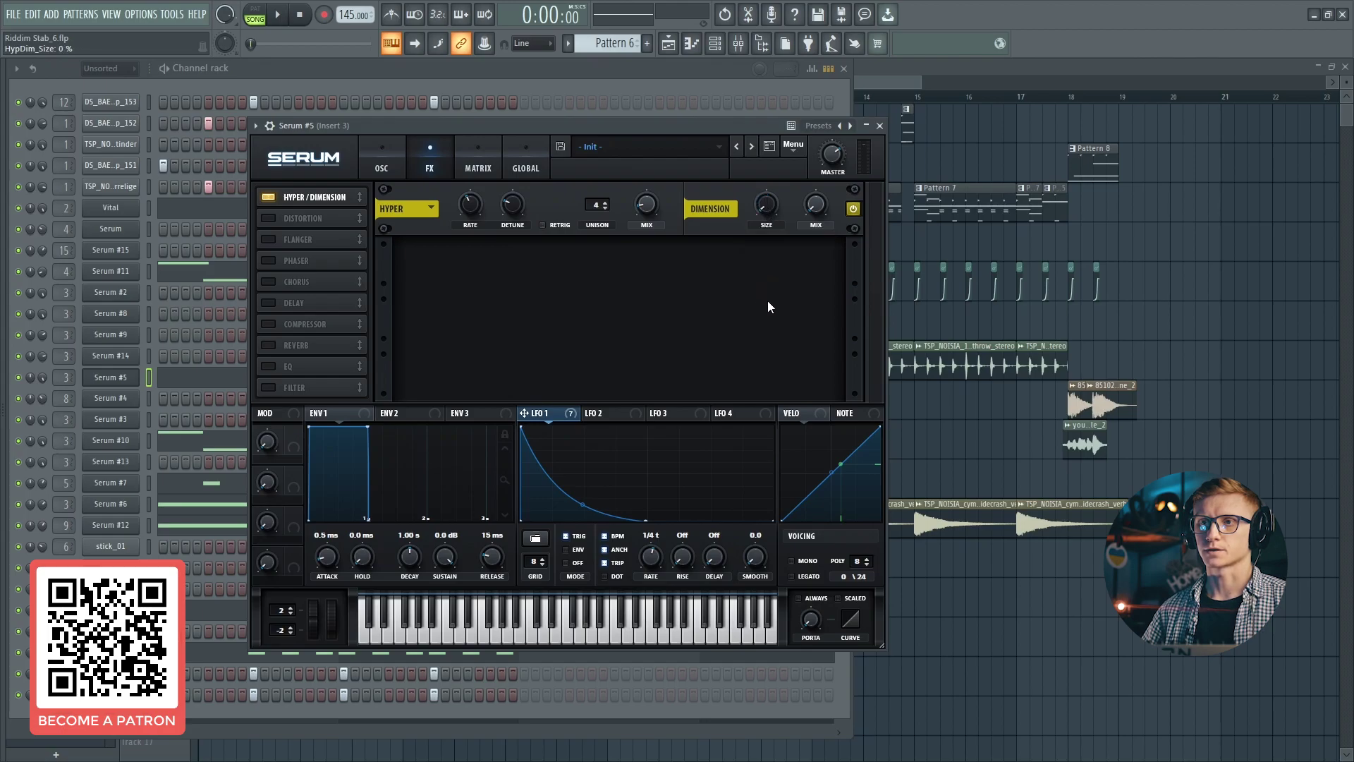
{"action": "mouse_move", "coordinate": [824, 198]}
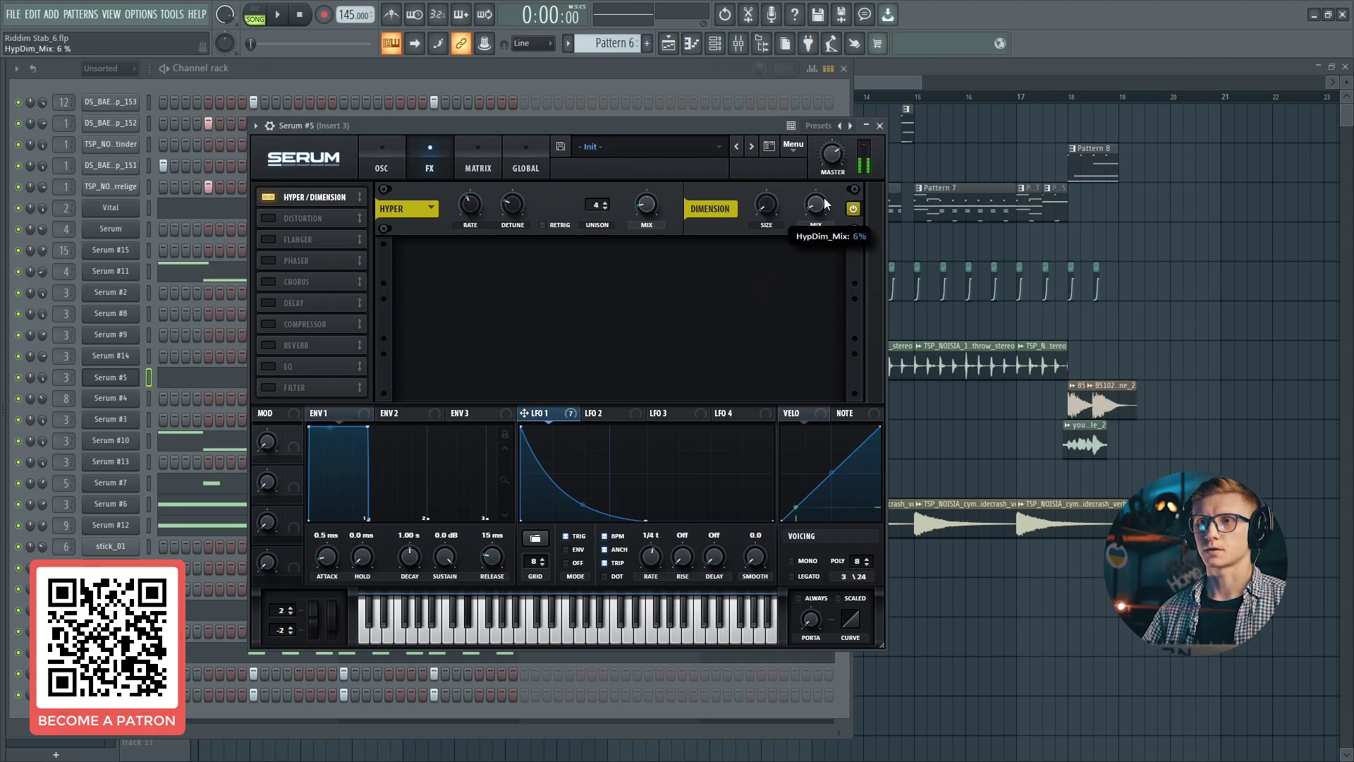
{"action": "left_click_drag", "start_coordinate": [825, 197], "coordinate": [827, 193]}
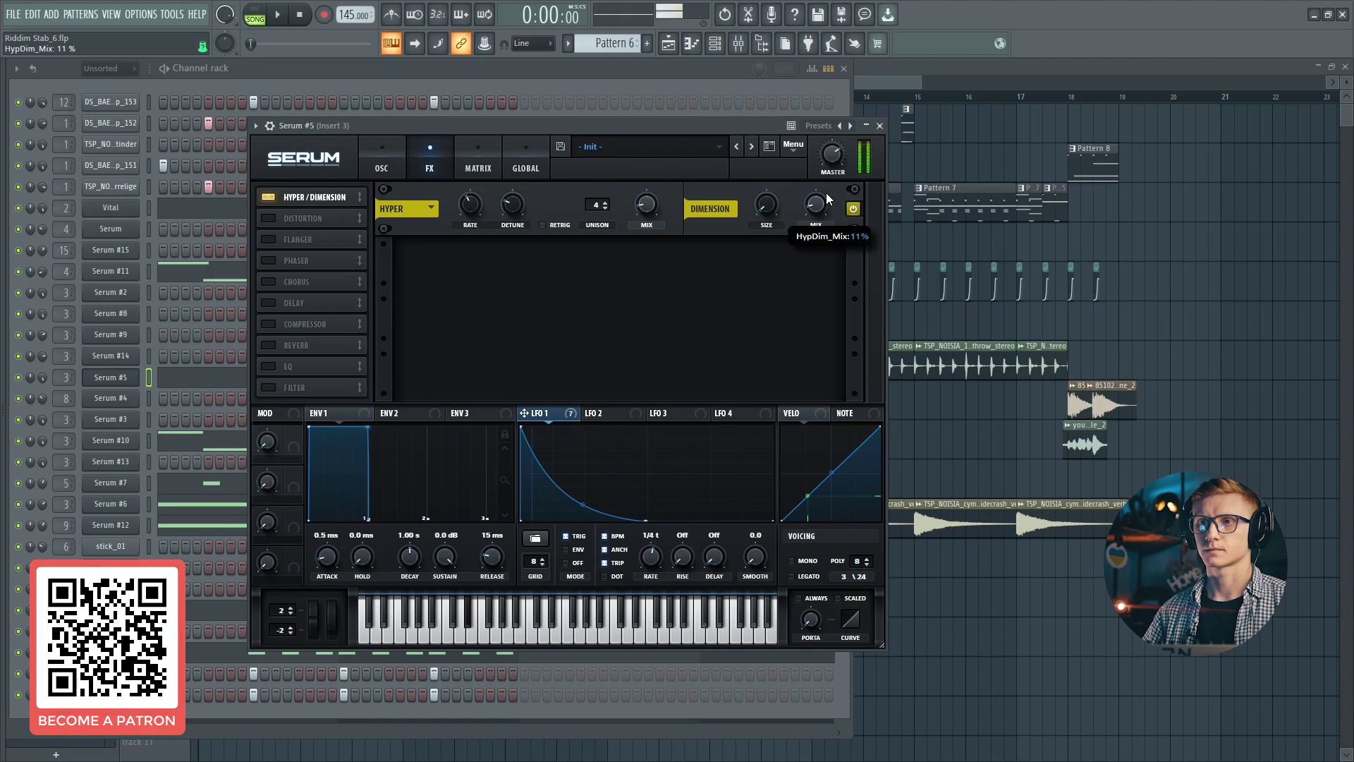
Step: Enable the Tube distortion at 100% drive and a chorus directly after it with a 28% mix, and audition the sound
{"action": "left_click", "coordinate": [269, 219]}
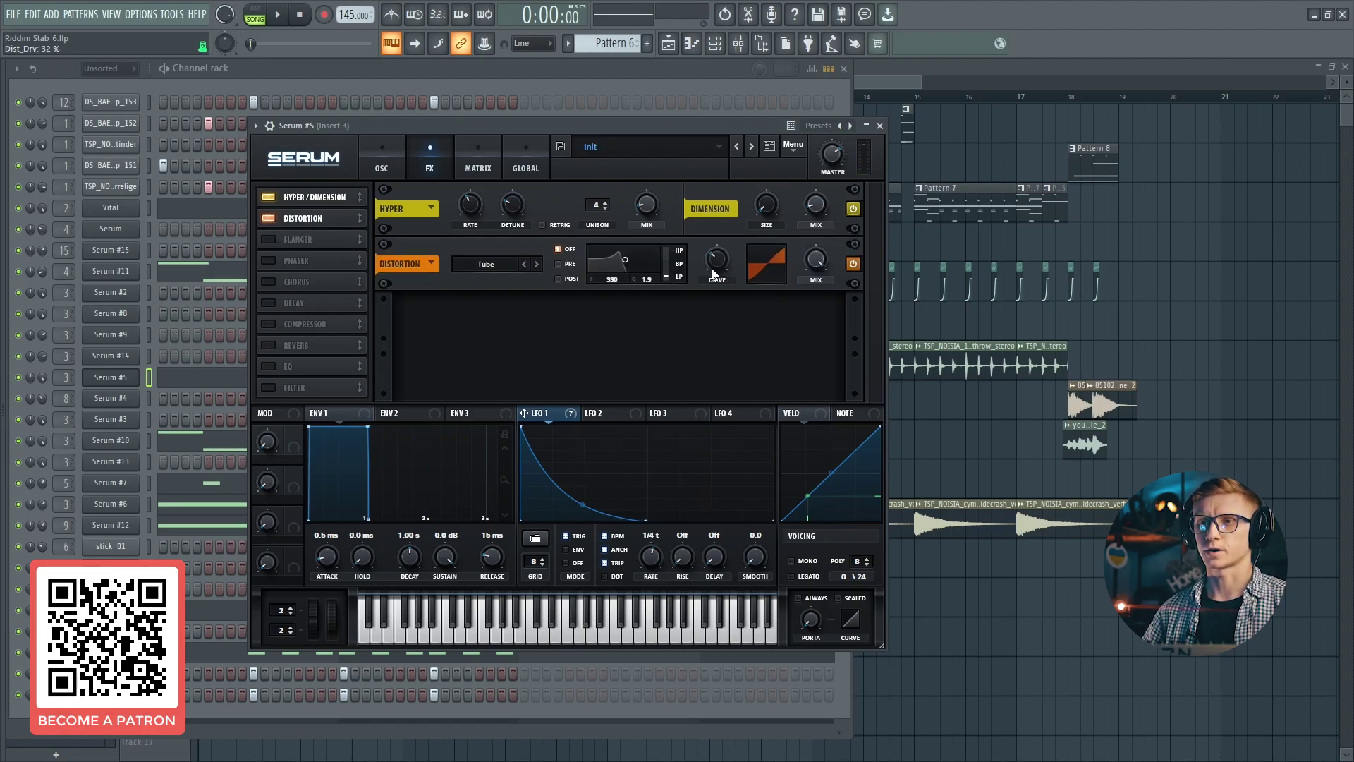
{"action": "left_click_drag", "start_coordinate": [712, 264], "coordinate": [734, 131]}
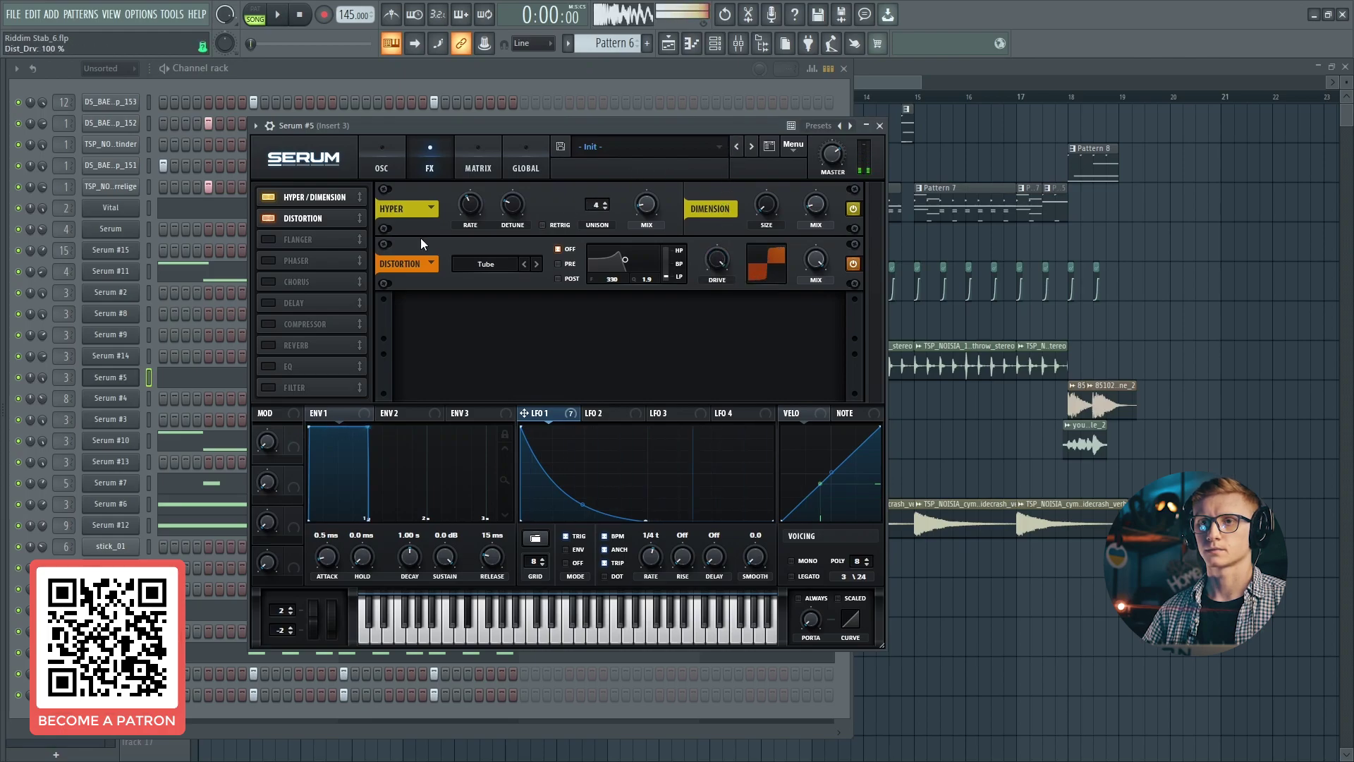
{"action": "left_click", "coordinate": [273, 281]}
{"action": "left_click_drag", "start_coordinate": [286, 278], "coordinate": [307, 239]}
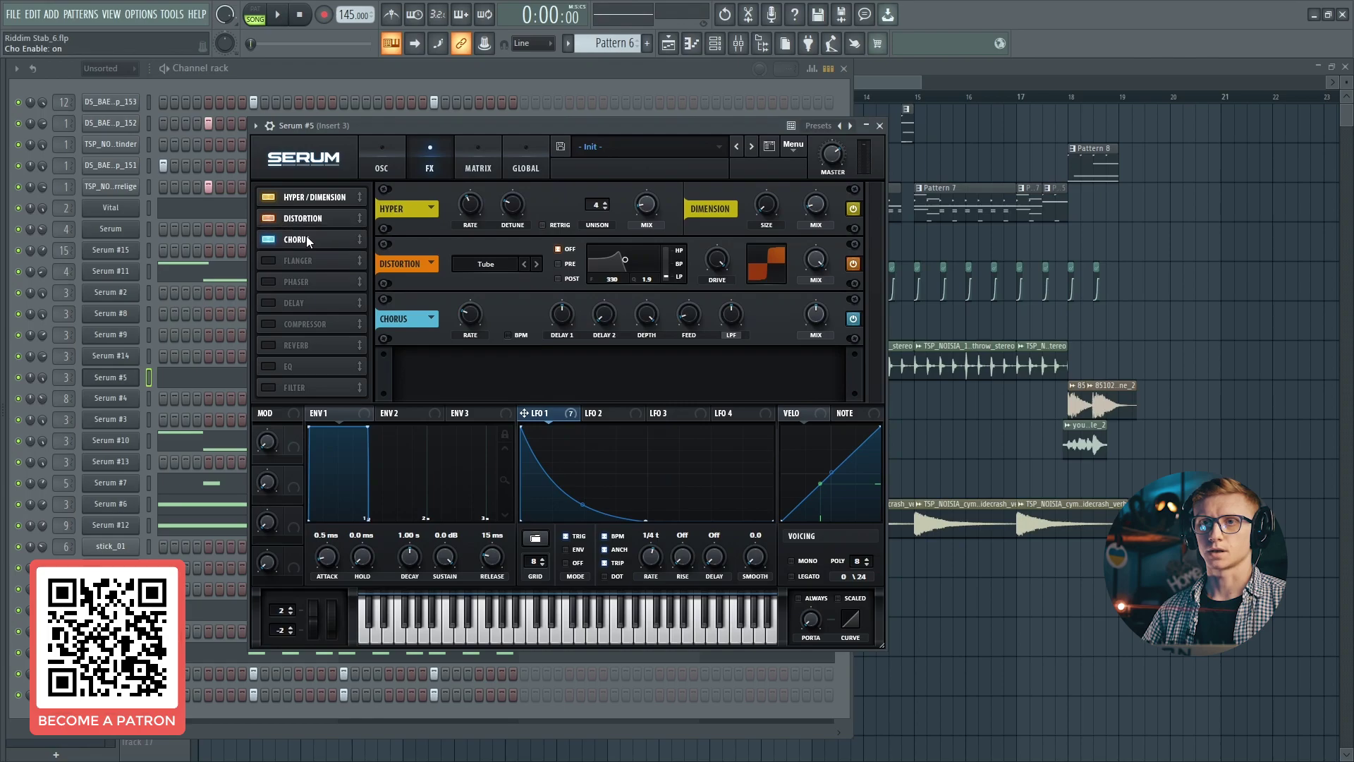
{"action": "key", "text": "d"}
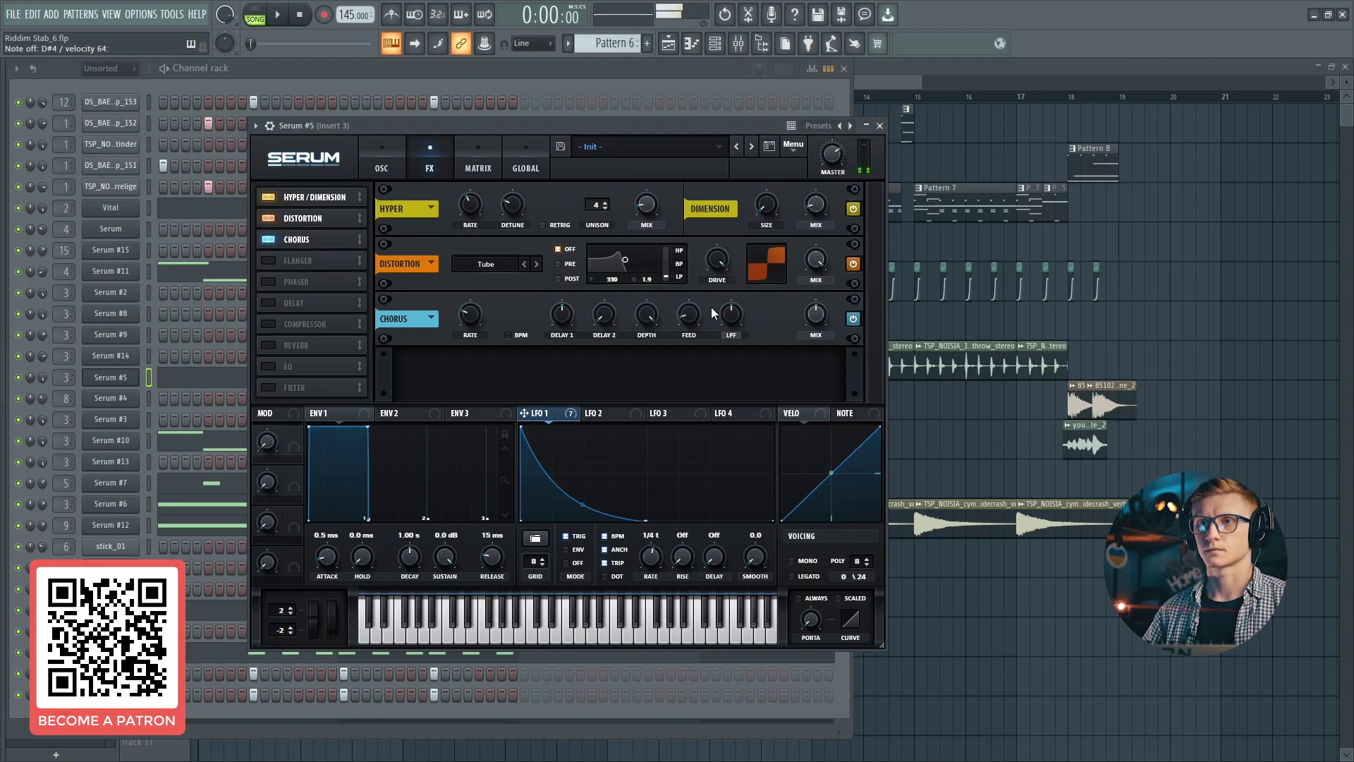
{"action": "left_click_drag", "start_coordinate": [806, 328], "coordinate": [806, 340]}
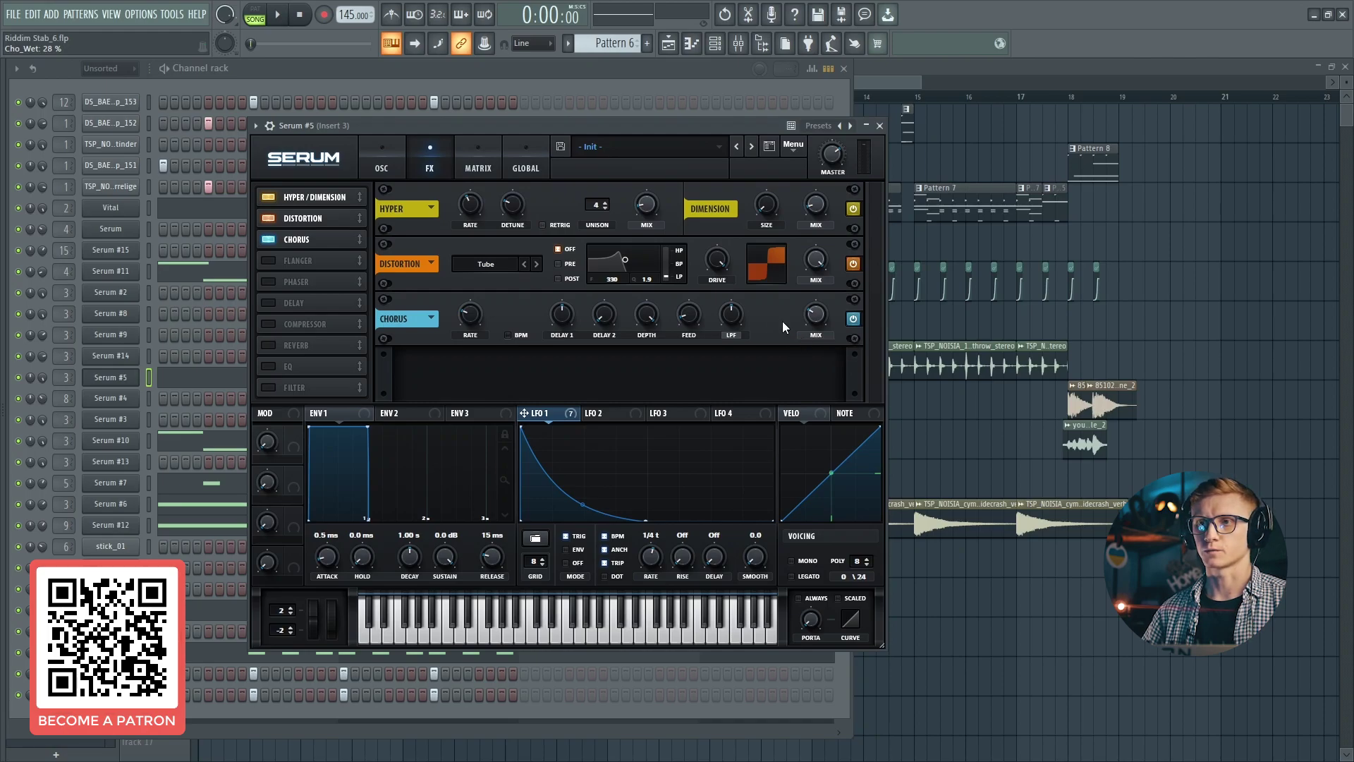
{"action": "key", "text": "d"}
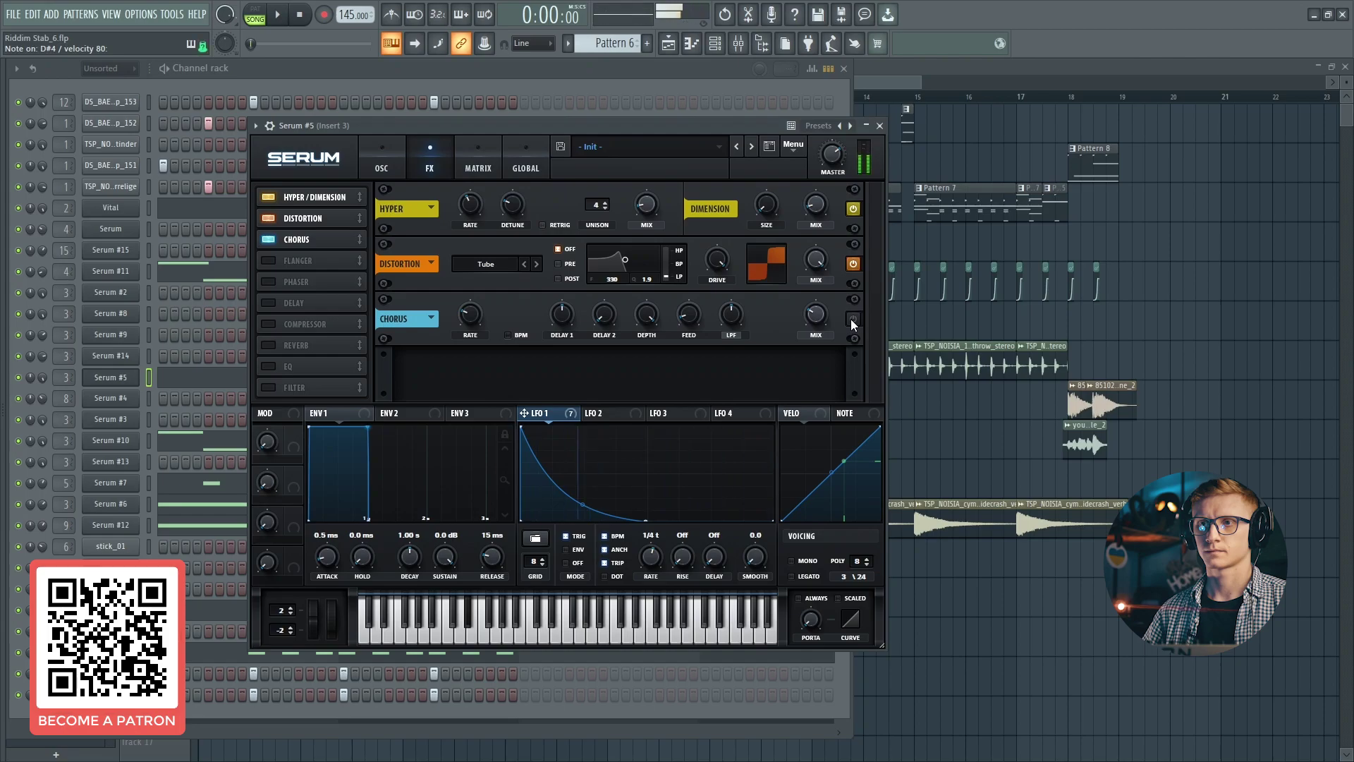
{"action": "mouse_move", "coordinate": [824, 313]}
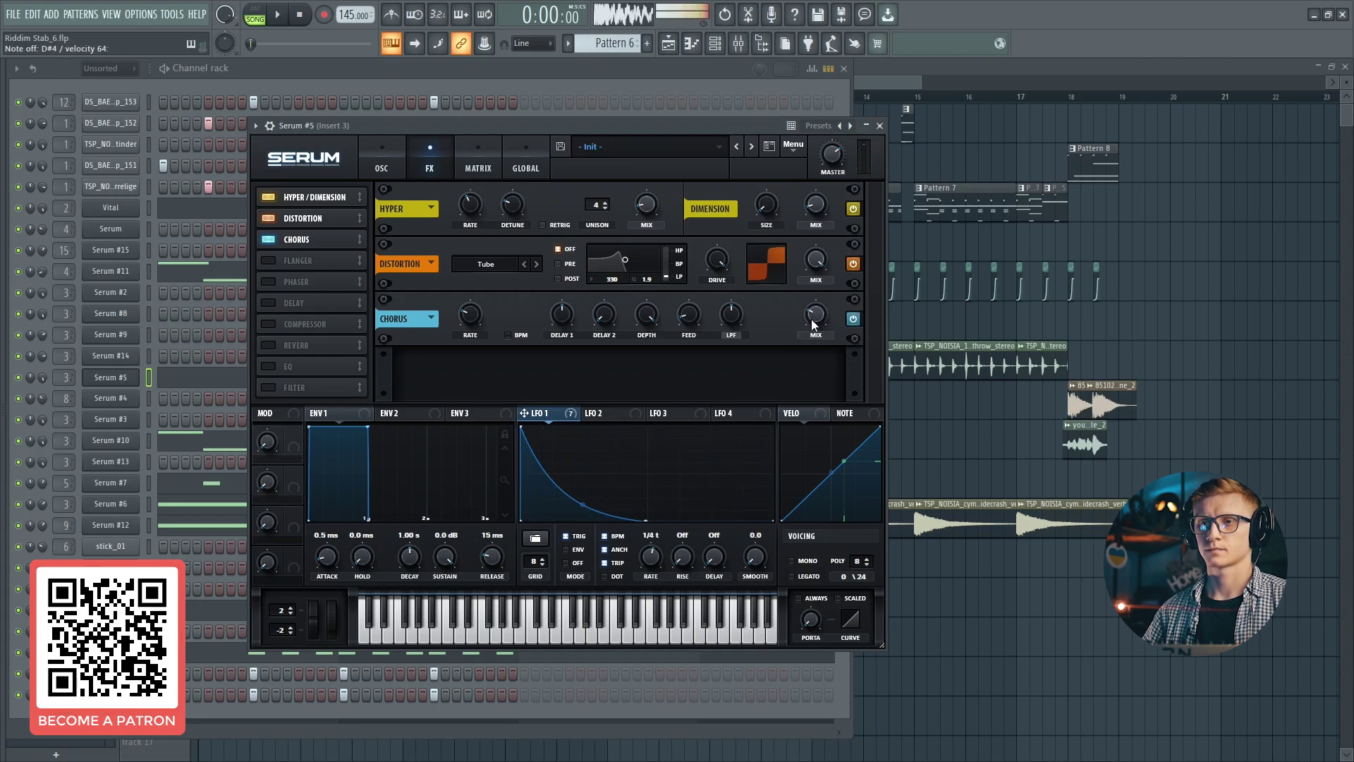
Step: Enable the compressor directly after the chorus, switch it to multiband and raise its gain
{"action": "left_click", "coordinate": [290, 324]}
{"action": "left_click_drag", "start_coordinate": [290, 325], "coordinate": [324, 265]}
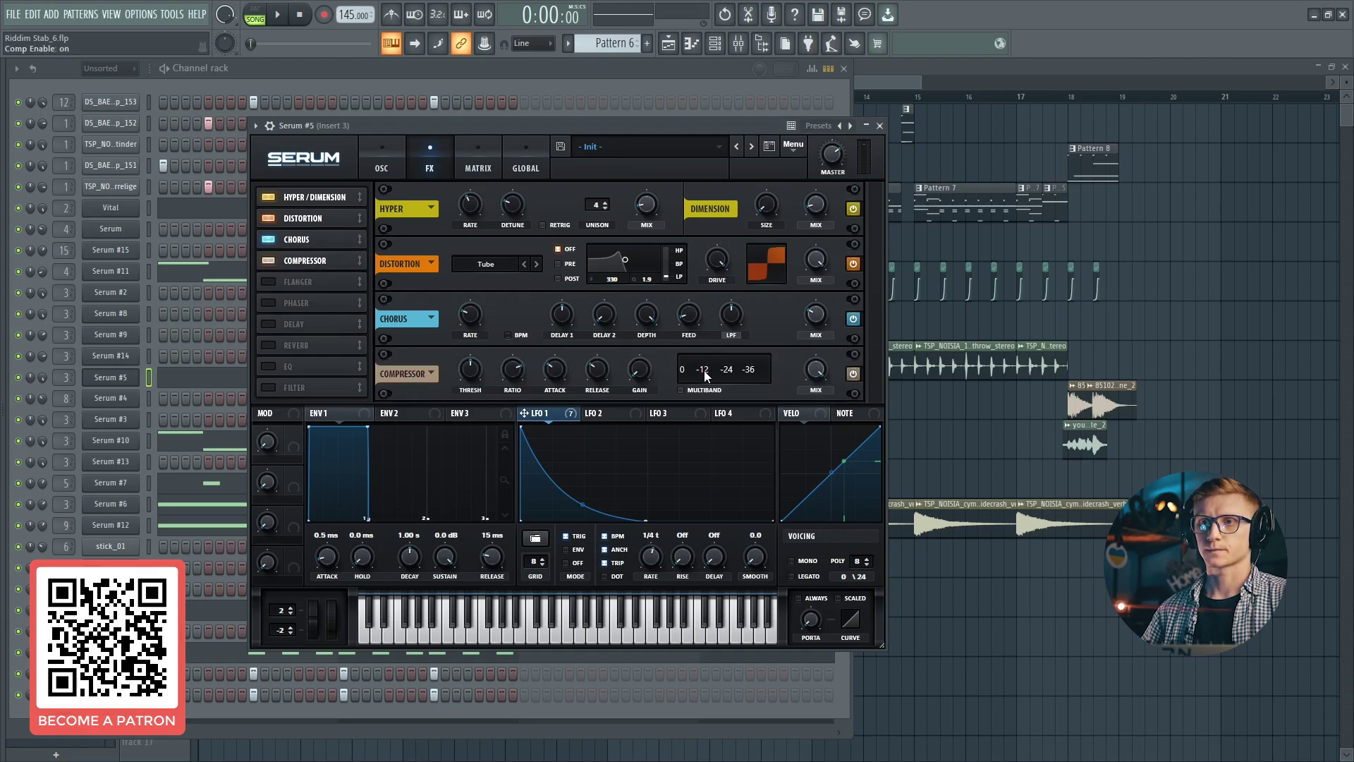
{"action": "left_click", "coordinate": [680, 390]}
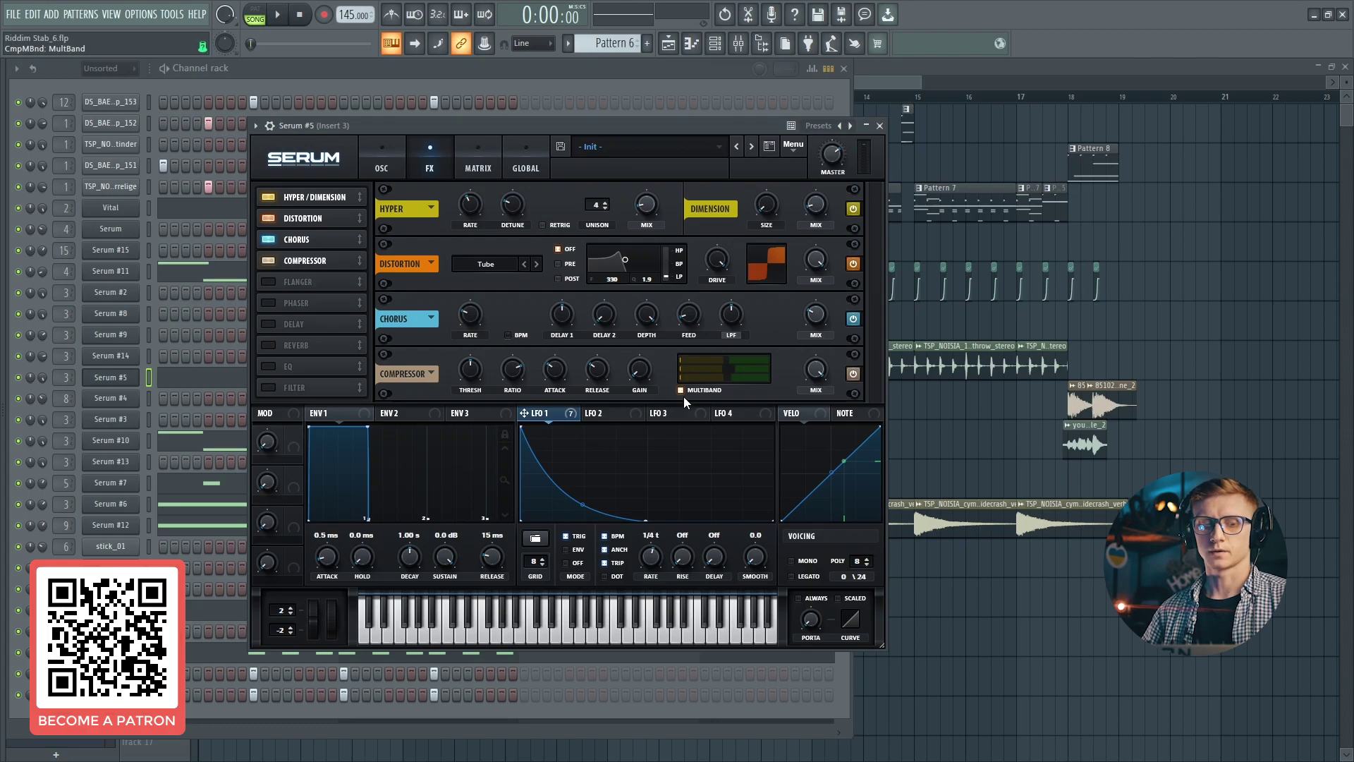
{"action": "left_click_drag", "start_coordinate": [641, 376], "coordinate": [656, 337]}
Step: Set the multiband compressor's high band to 117% and its low band to about 78%
{"action": "mouse_move", "coordinate": [748, 363]}
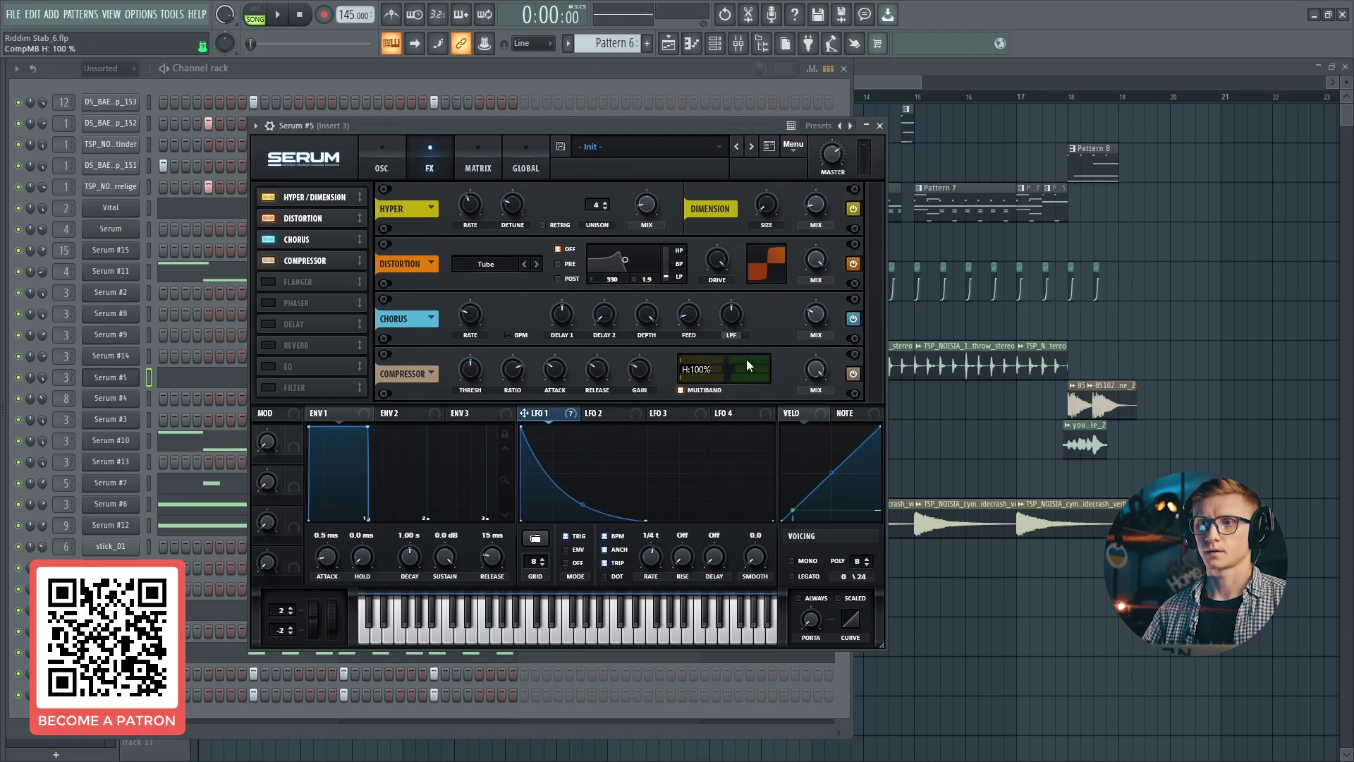
{"action": "scroll", "coordinate": [749, 359], "scroll_direction": "up", "scroll_amount": 4}
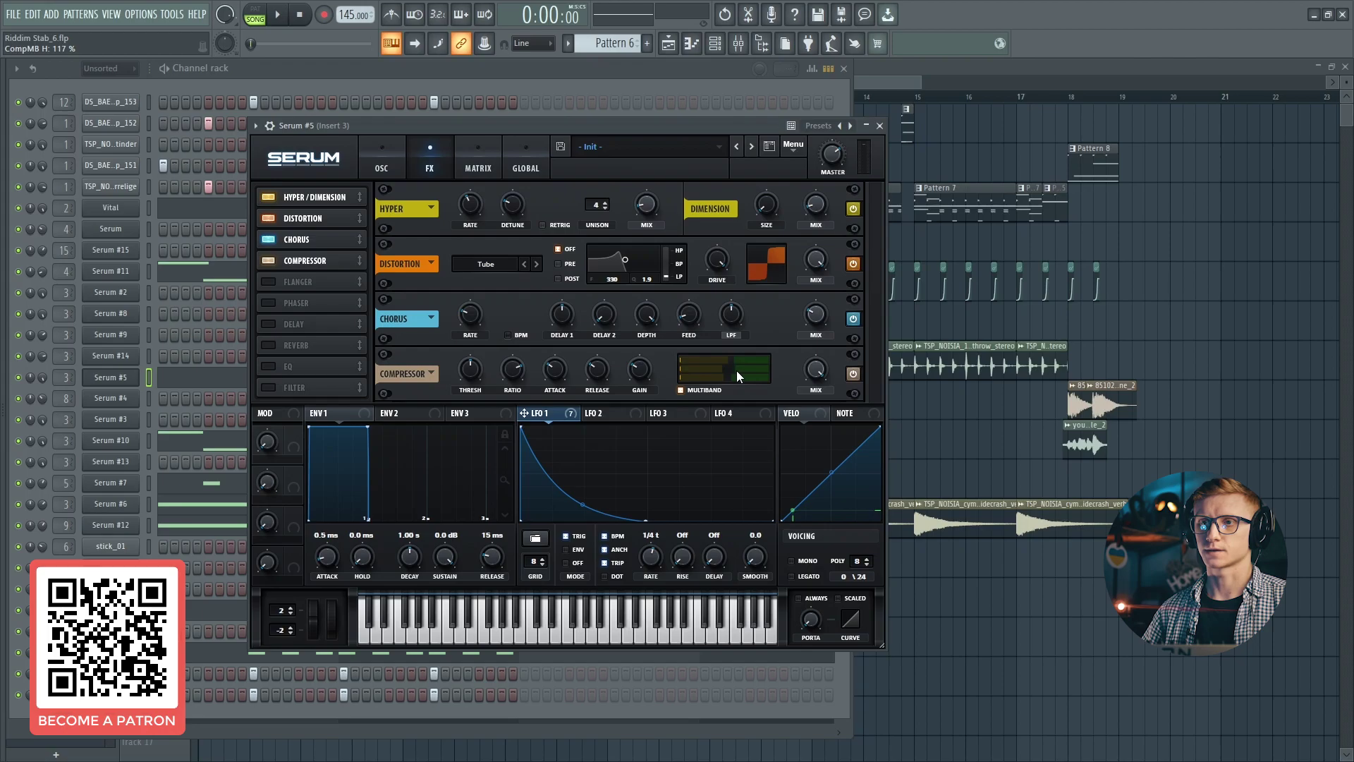
{"action": "scroll", "coordinate": [742, 376], "scroll_direction": "up", "scroll_amount": 1}
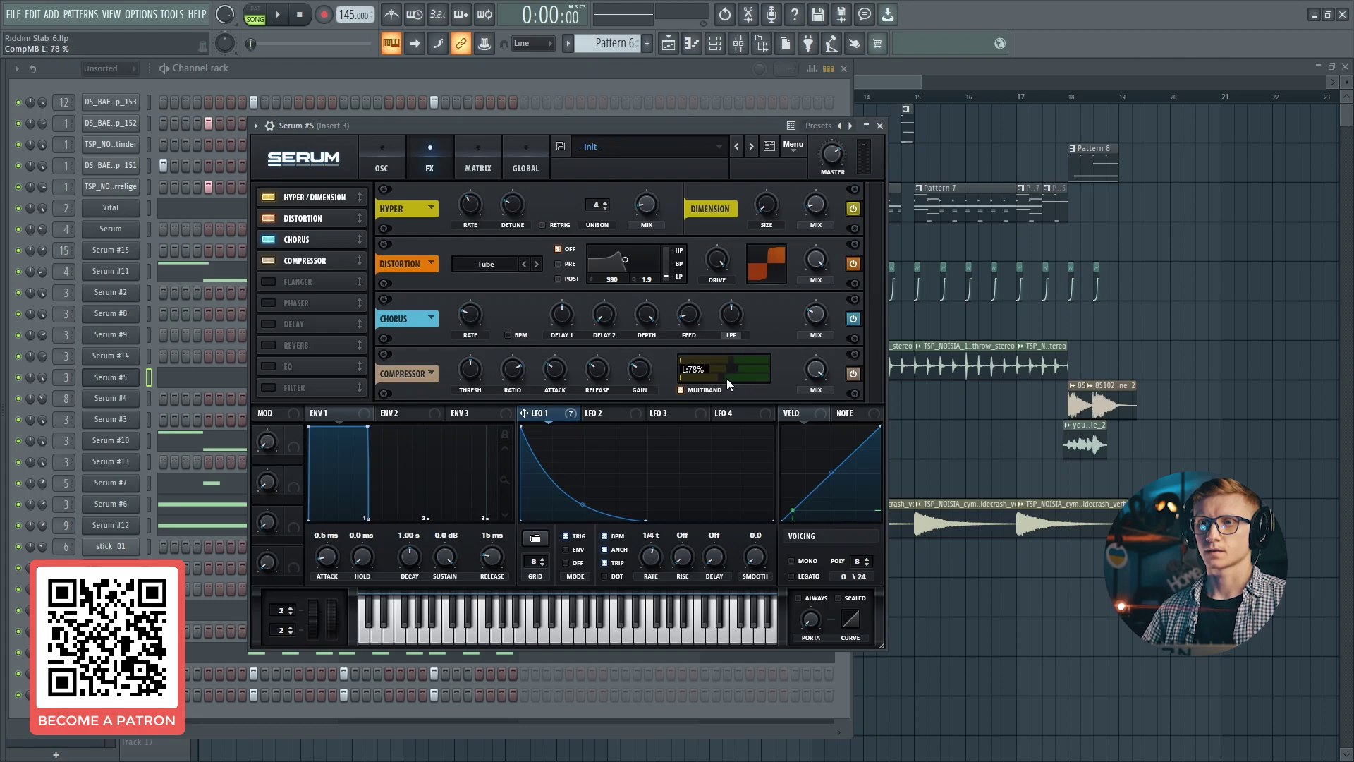
{"action": "scroll", "coordinate": [725, 378], "scroll_direction": "down", "scroll_amount": 1}
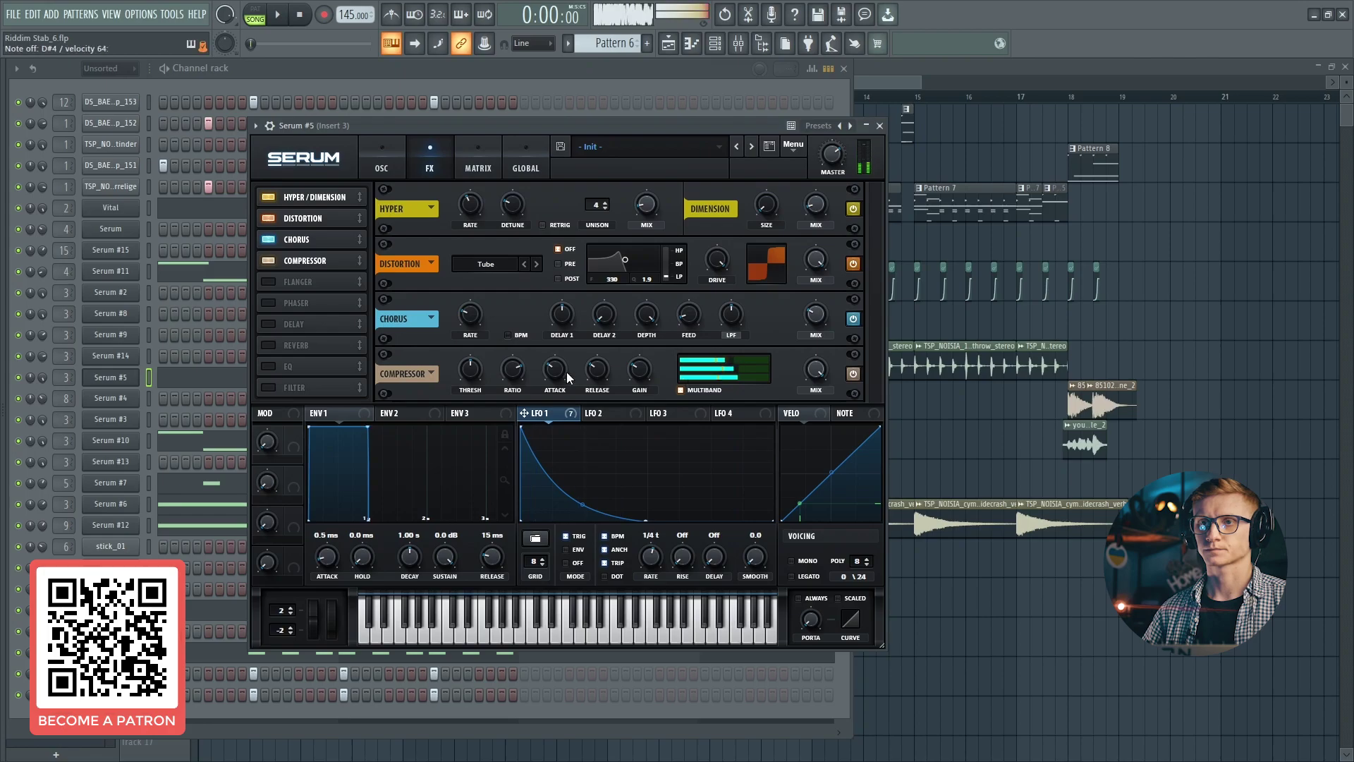
Step: Enable the EQ directly after the compressor and set its low band to the Peak type
{"action": "left_click", "coordinate": [290, 367]}
{"action": "left_click_drag", "start_coordinate": [291, 367], "coordinate": [296, 285]}
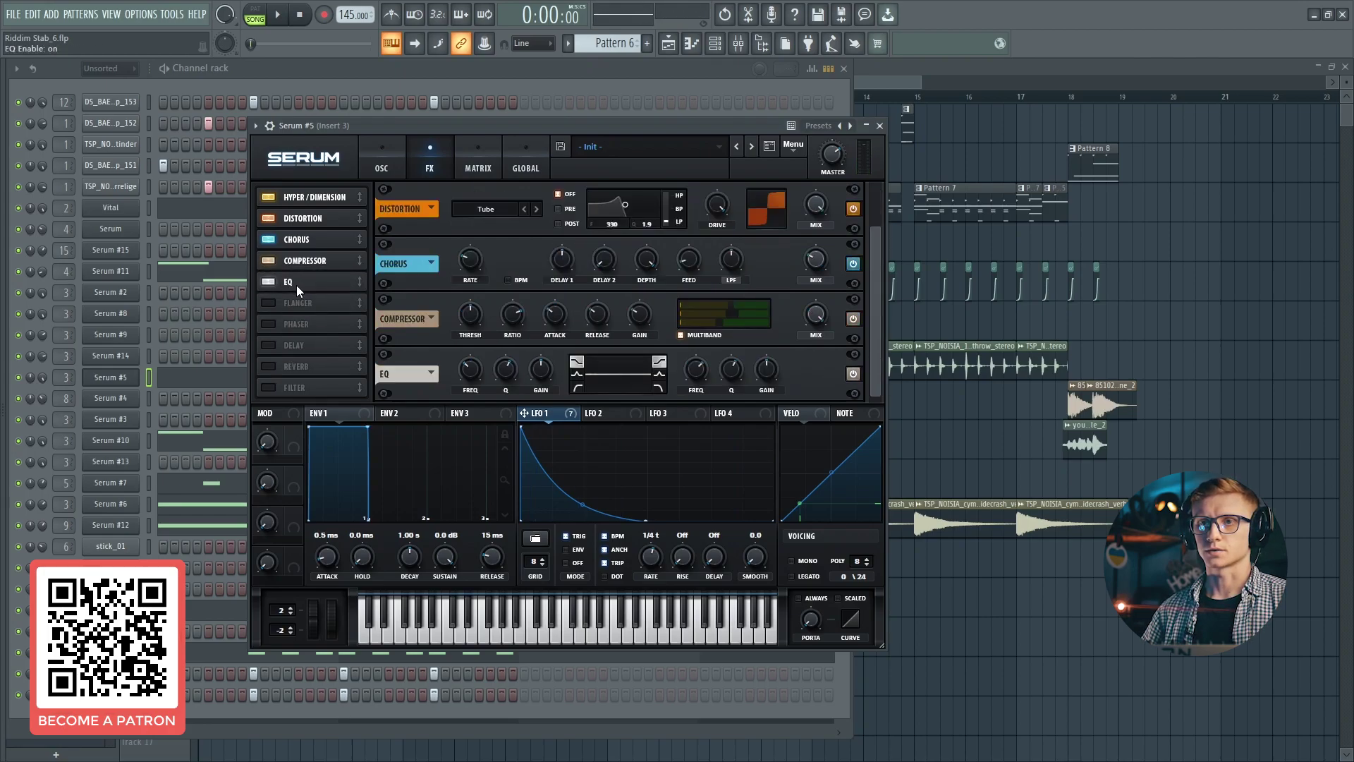
{"action": "left_click", "coordinate": [575, 375]}
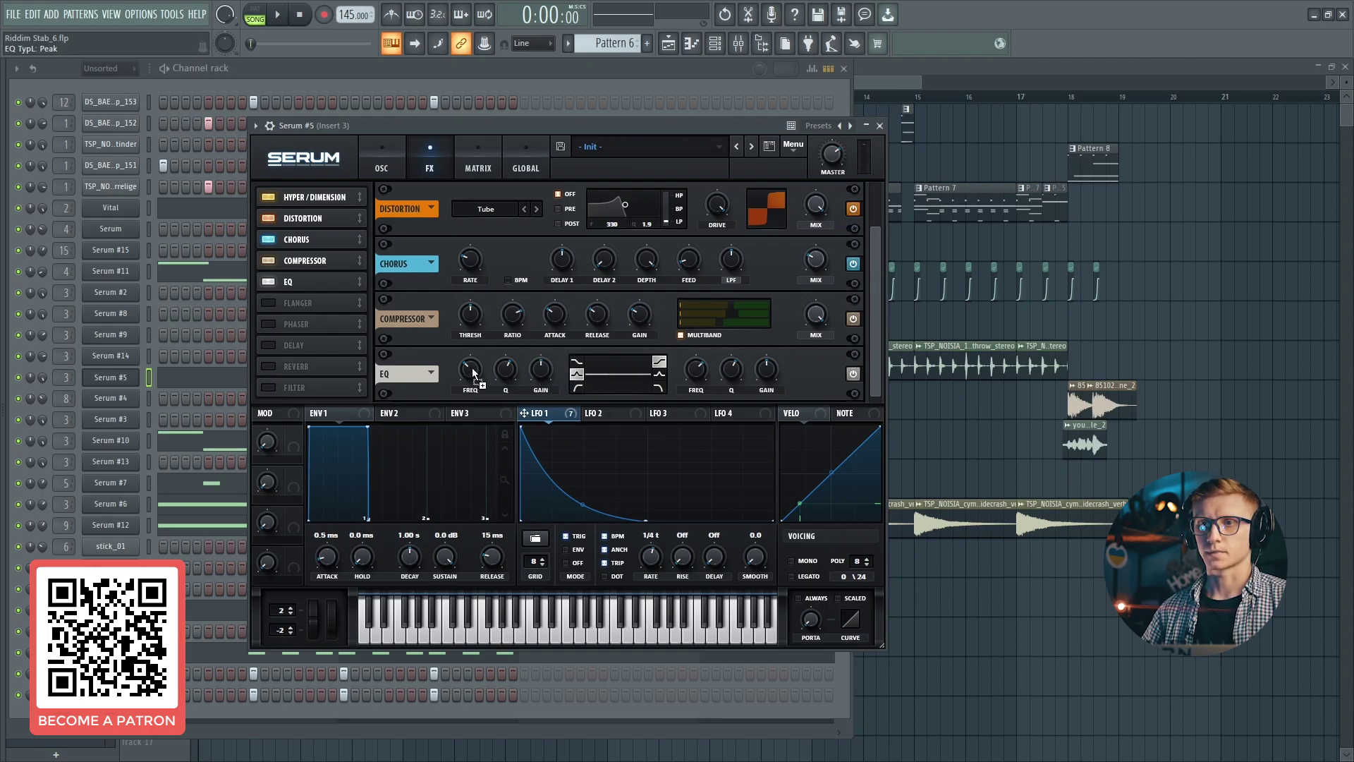
Step: Modulate the EQ's low-band frequency with LFO 1 by 15, and set that band's Q to 56% and gain to -13.9 dB
{"action": "left_click_drag", "start_coordinate": [473, 367], "coordinate": [472, 367]}
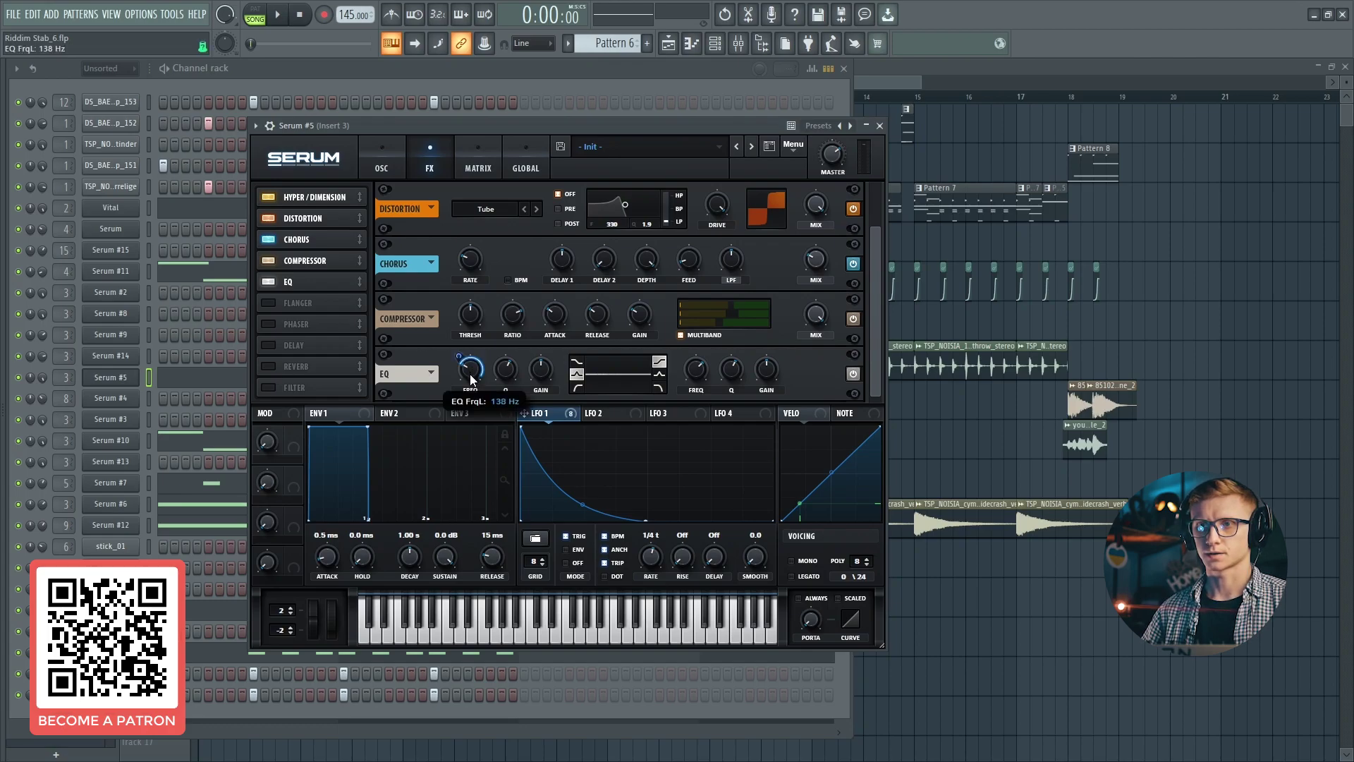
{"action": "left_click_drag", "start_coordinate": [458, 387], "coordinate": [456, 391]}
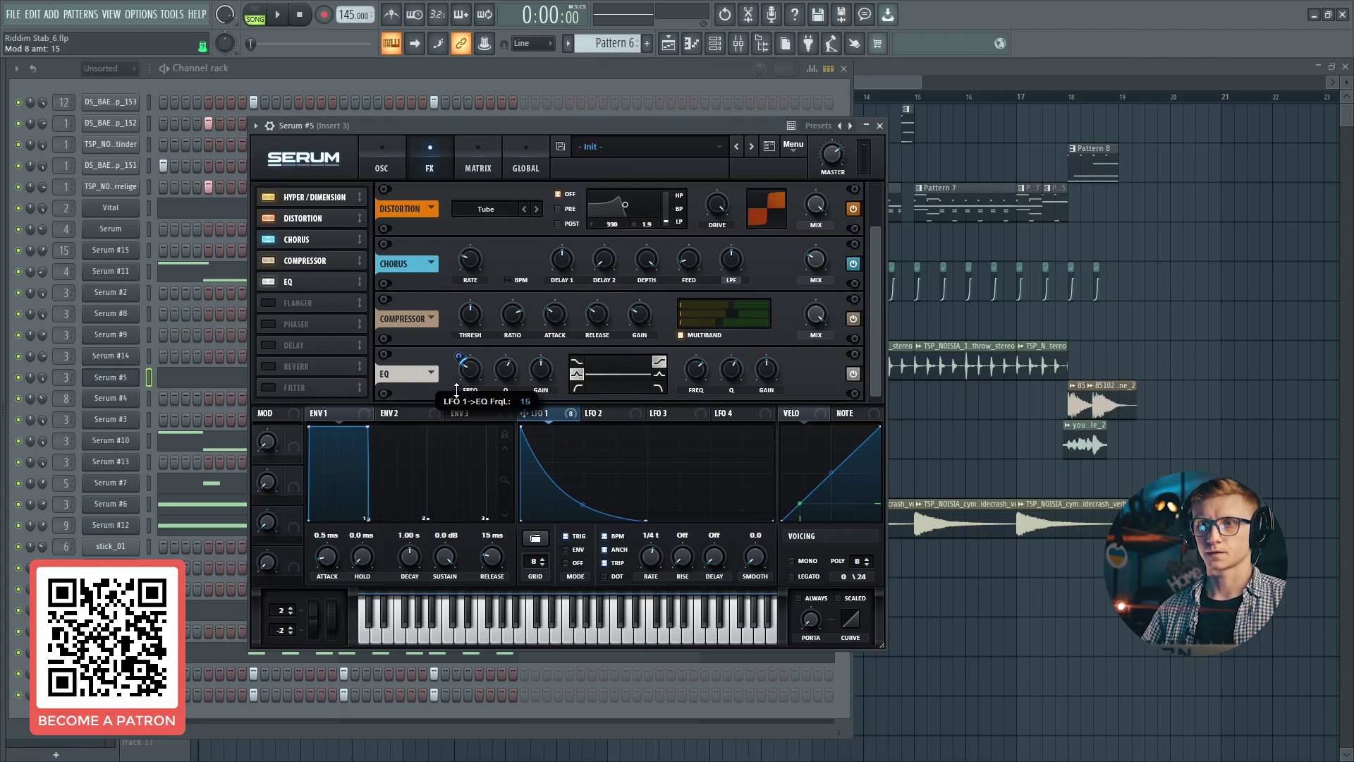
{"action": "left_click_drag", "start_coordinate": [470, 371], "coordinate": [471, 379]}
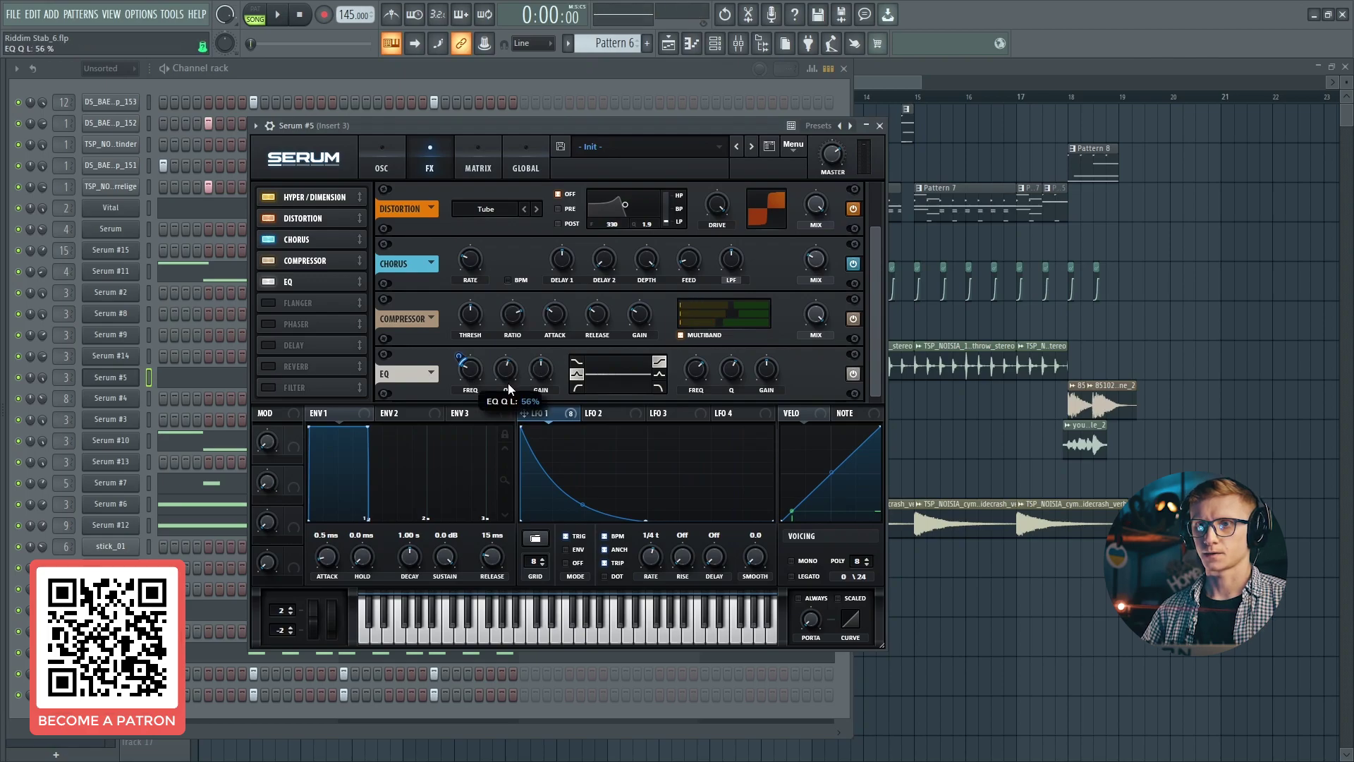
{"action": "left_click_drag", "start_coordinate": [539, 373], "coordinate": [534, 393]}
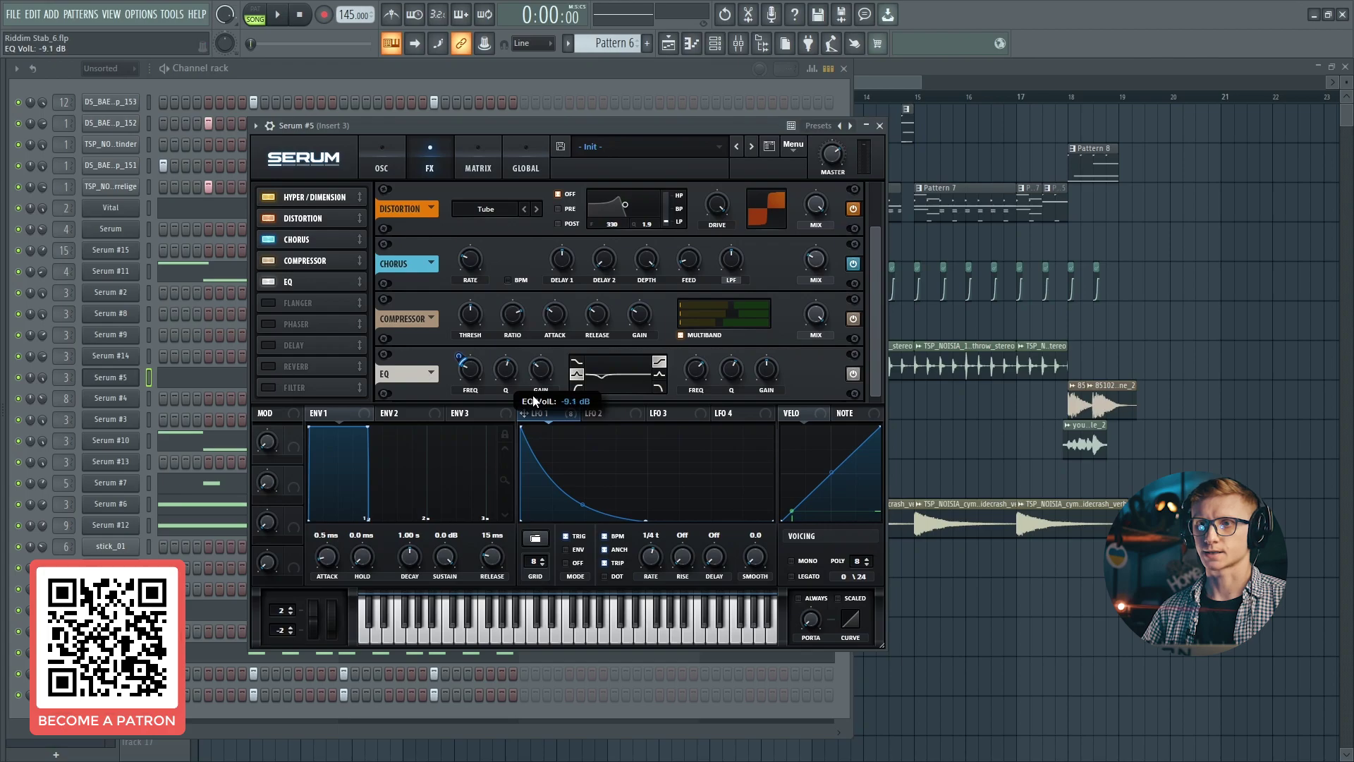
{"action": "left_click_drag", "start_coordinate": [541, 375], "coordinate": [539, 385]}
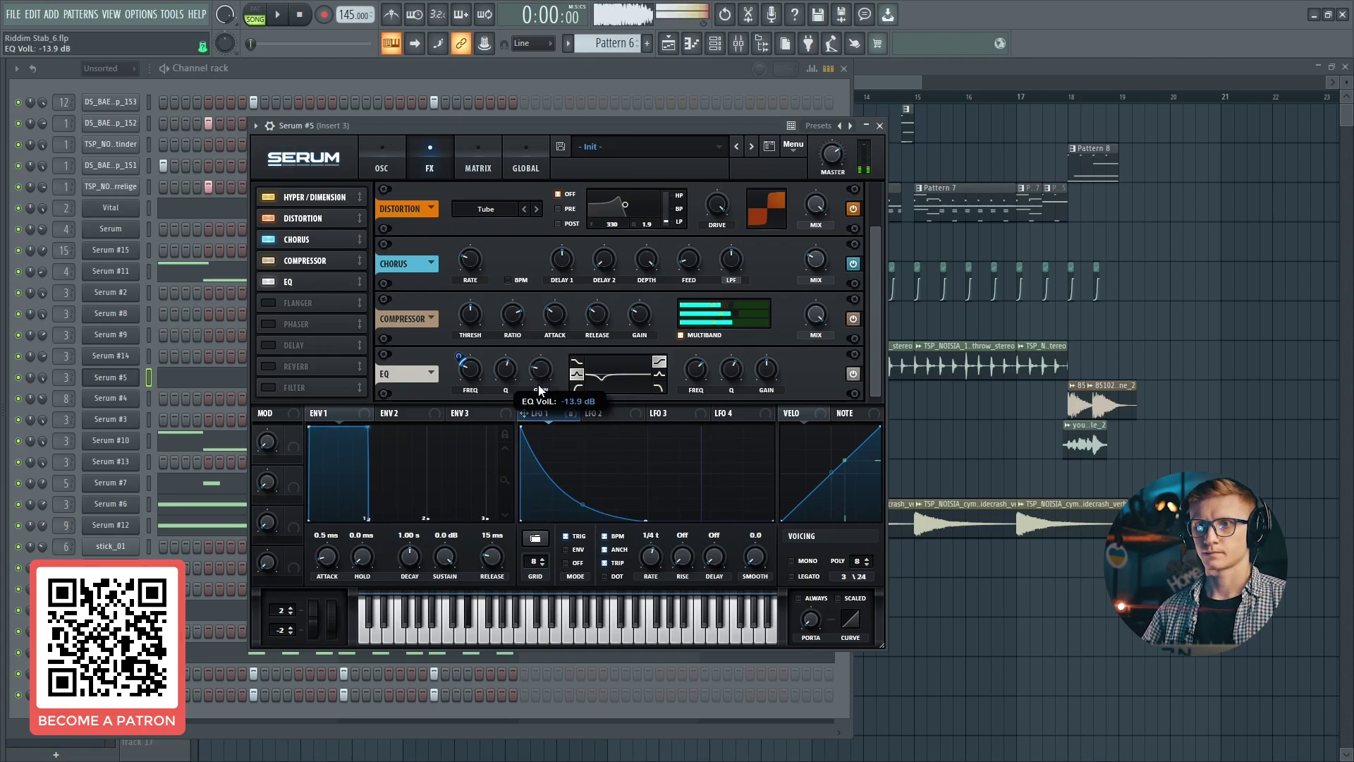
{"action": "left_click", "coordinate": [541, 376]}
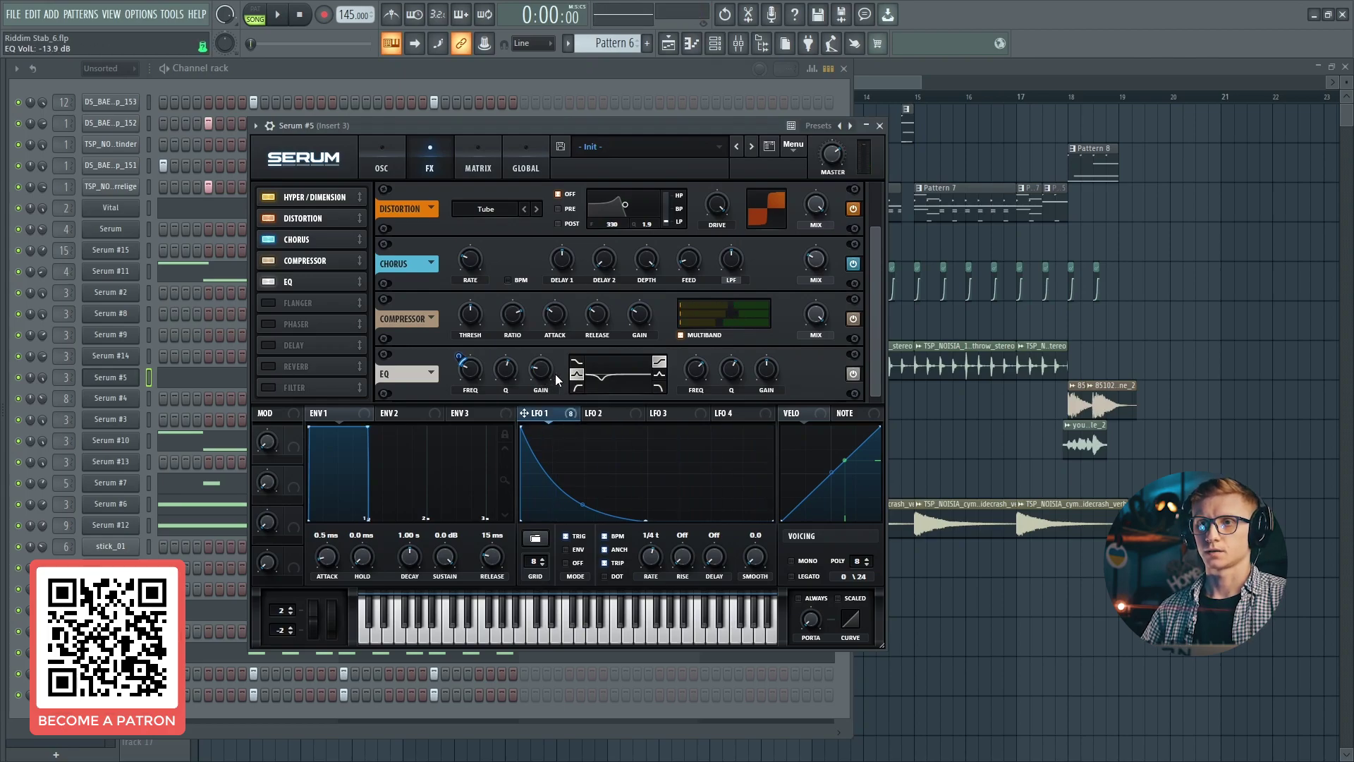
Step: Set the EQ's high band to the Peak type, modulate its frequency with LFO 1 and lower its gain
{"action": "left_click", "coordinate": [661, 376]}
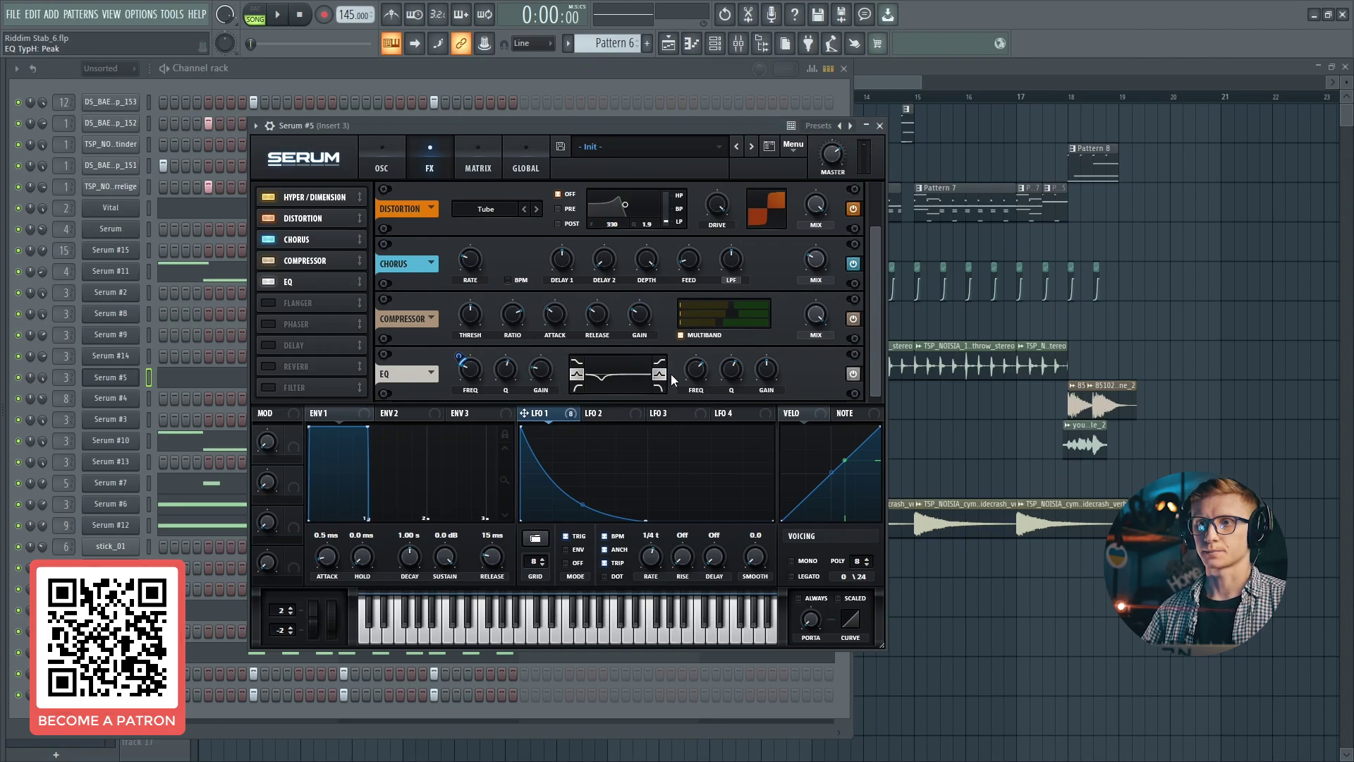
{"action": "left_click_drag", "start_coordinate": [548, 421], "coordinate": [676, 416]}
{"action": "left_click_drag", "start_coordinate": [767, 385], "coordinate": [767, 409]}
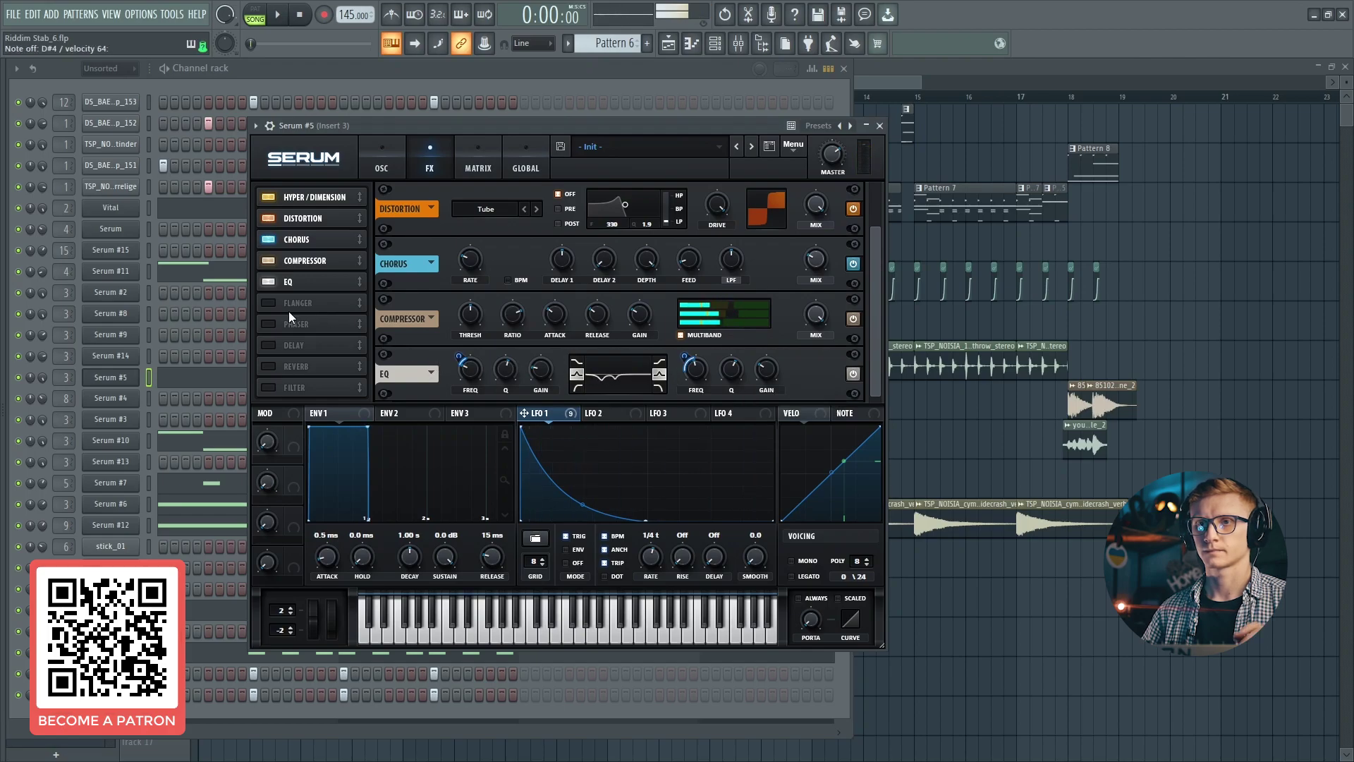
Step: Enable the filter effect directly after the EQ and set its type to Combs
{"action": "left_click", "coordinate": [269, 387]}
{"action": "left_click_drag", "start_coordinate": [282, 386], "coordinate": [301, 308]}
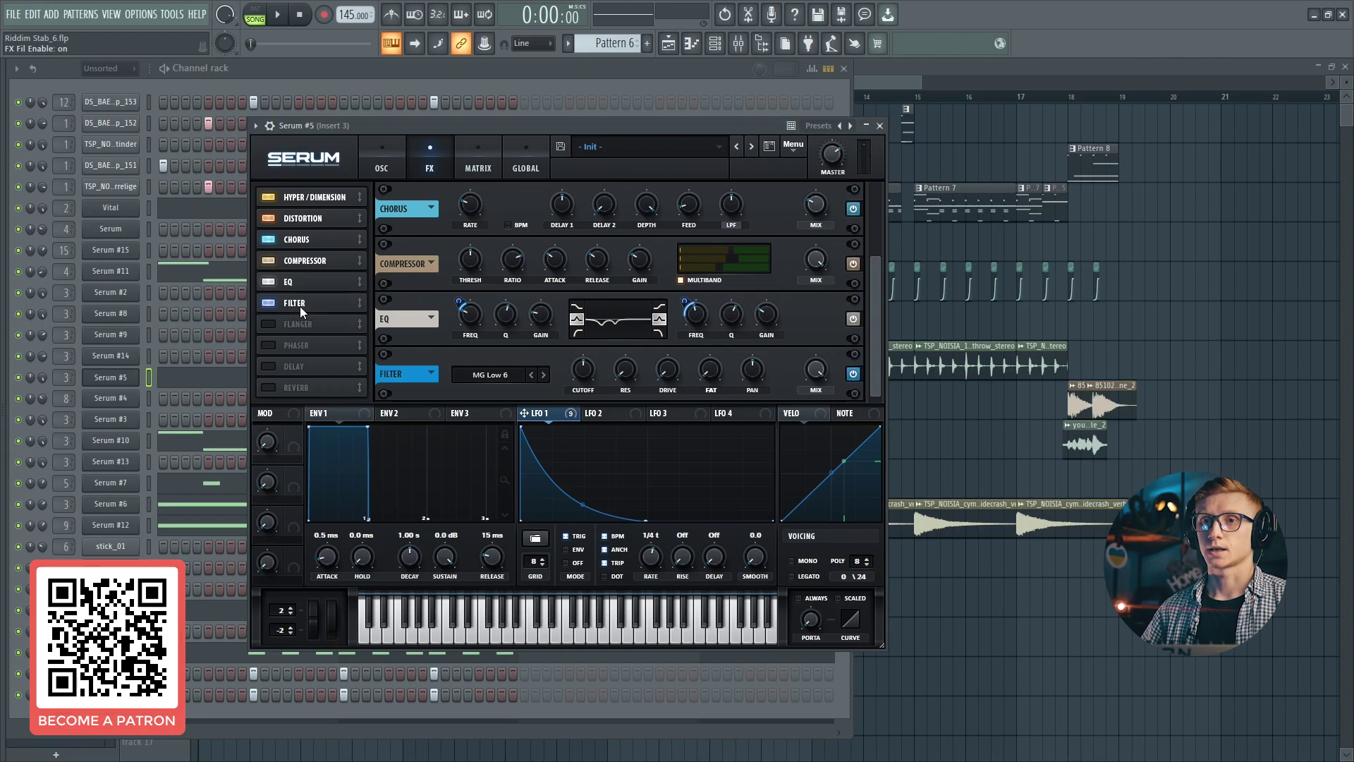
{"action": "left_click", "coordinate": [485, 377]}
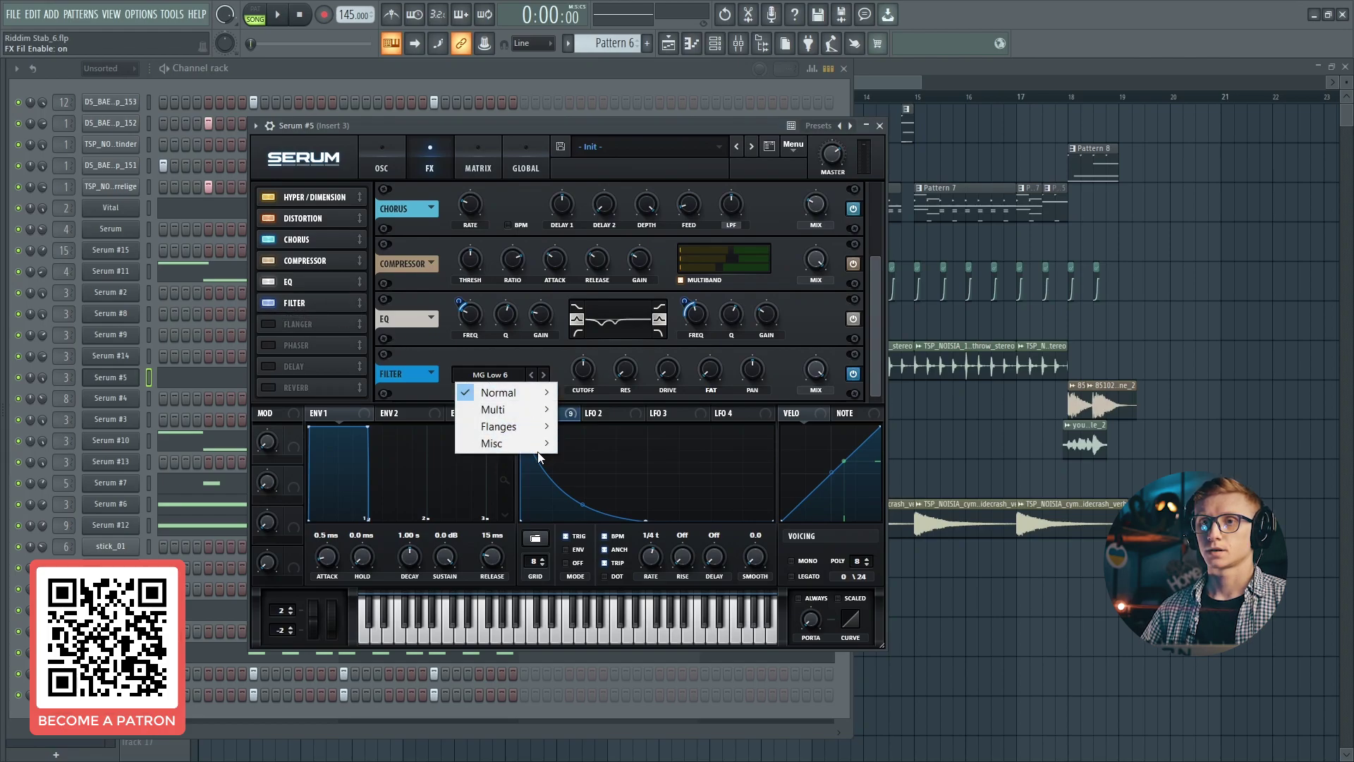
{"action": "mouse_move", "coordinate": [538, 444]}
{"action": "right_click", "coordinate": [612, 192]}
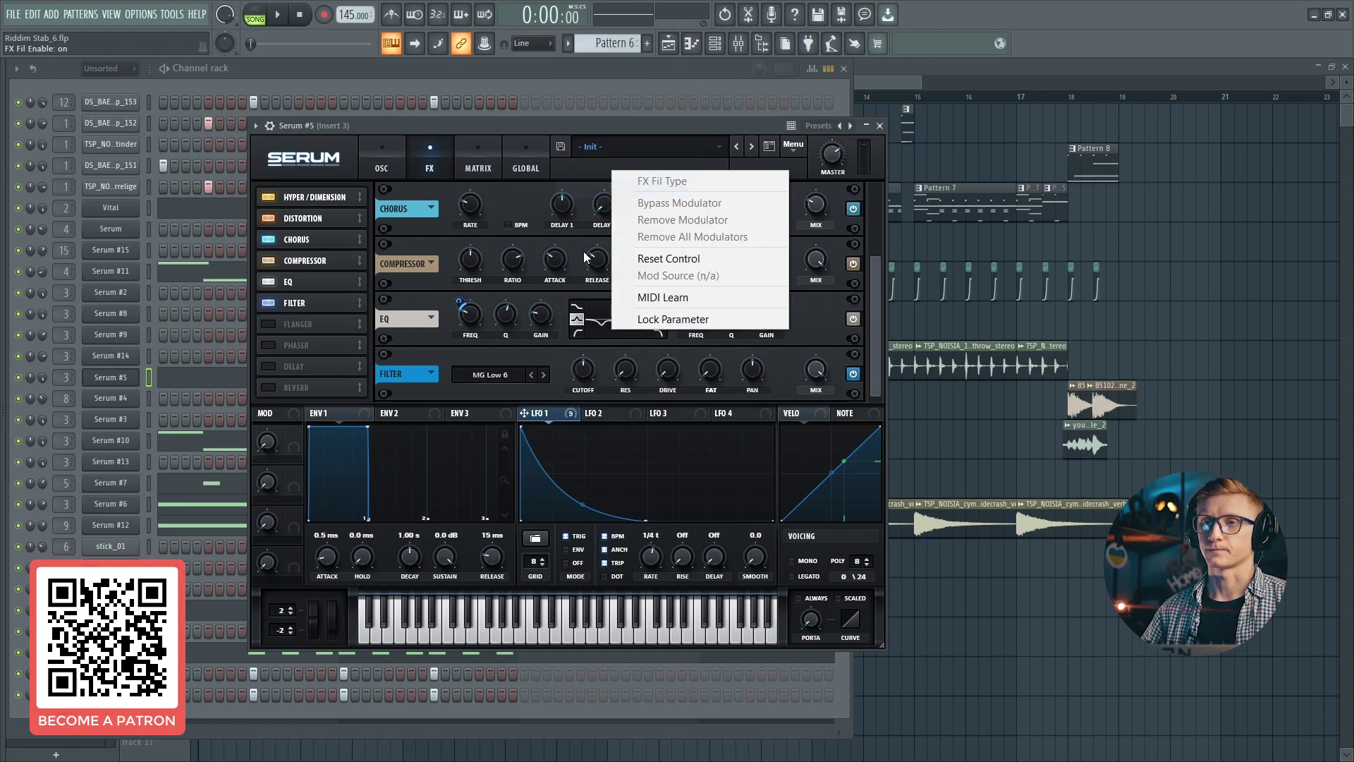
{"action": "left_click", "coordinate": [499, 379]}
{"action": "mouse_move", "coordinate": [515, 444]}
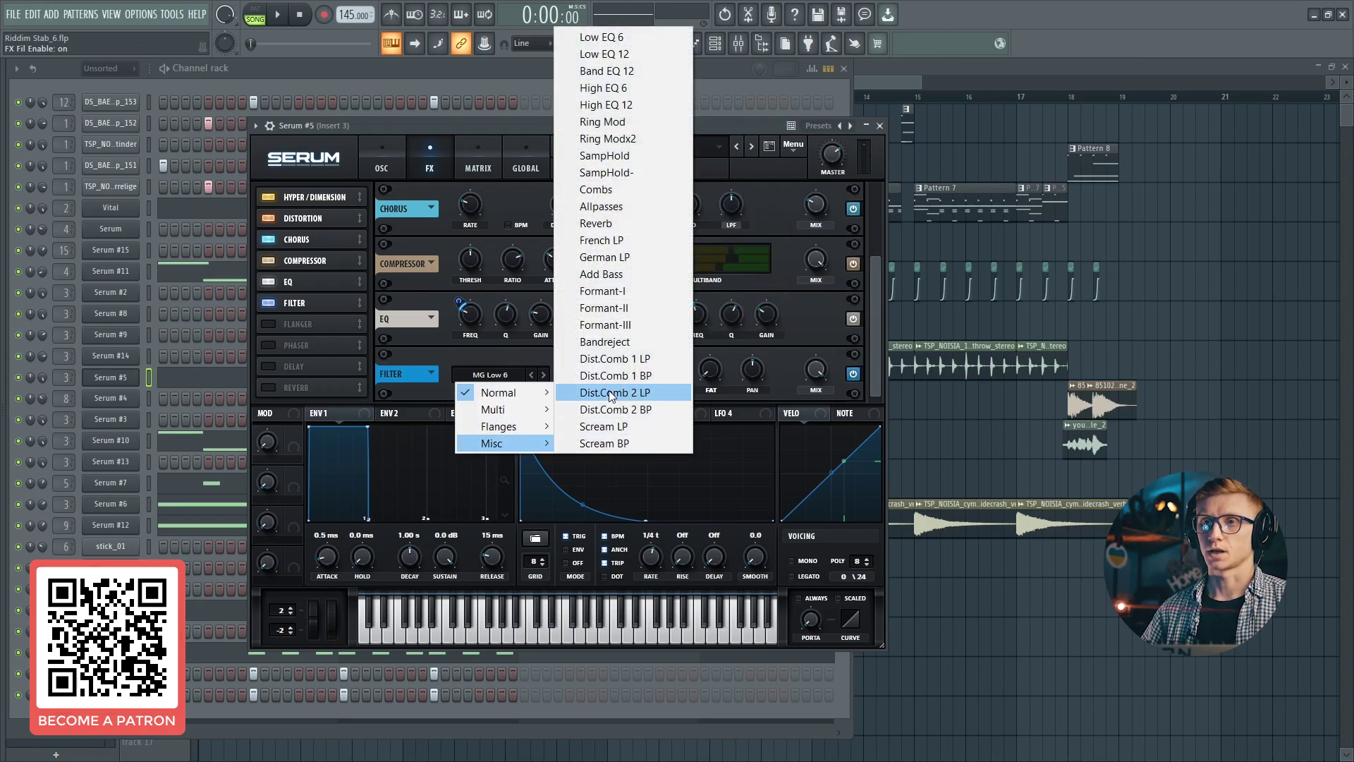
{"action": "left_click", "coordinate": [602, 196]}
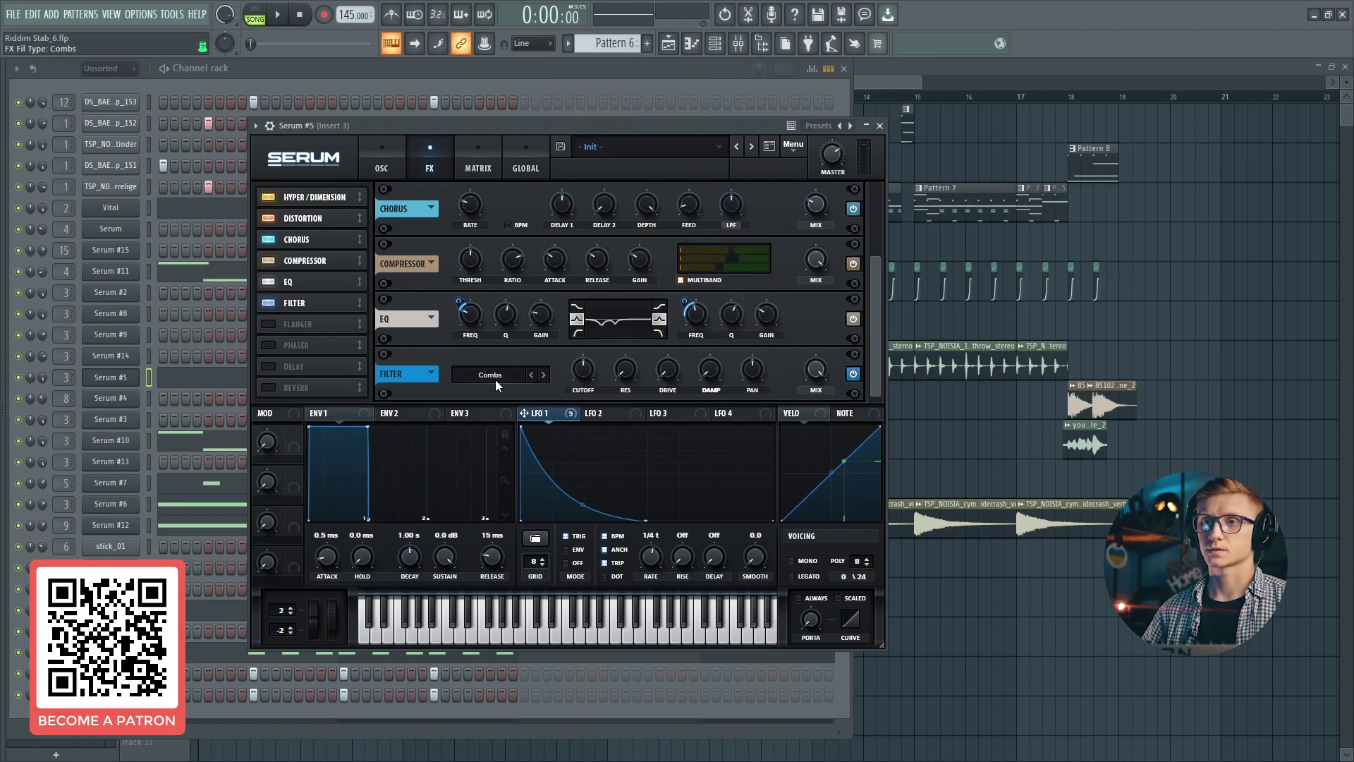
Step: Lower the Combs filter effect's cutoff to about 67 Hz and modulate the cutoff slightly with LFO 1
{"action": "left_click", "coordinate": [531, 375]}
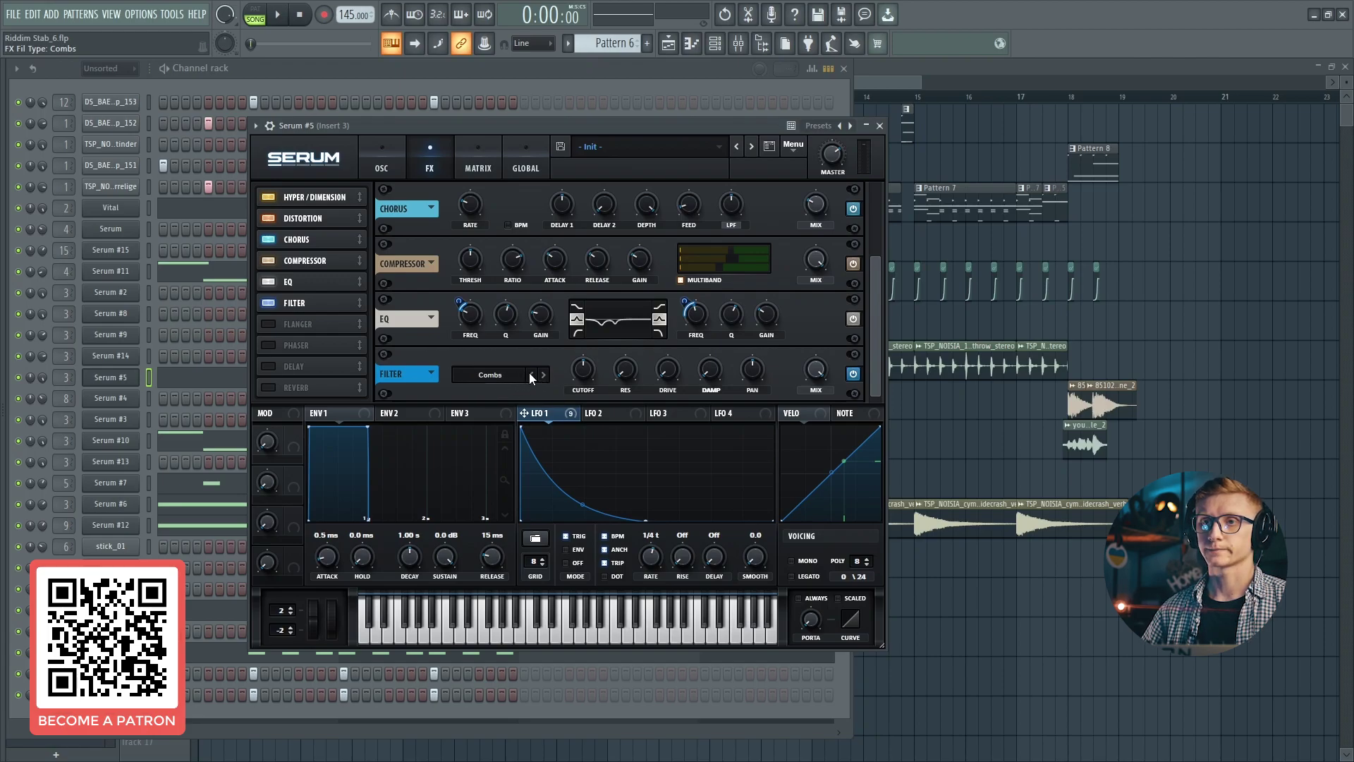
{"action": "left_click", "coordinate": [583, 371]}
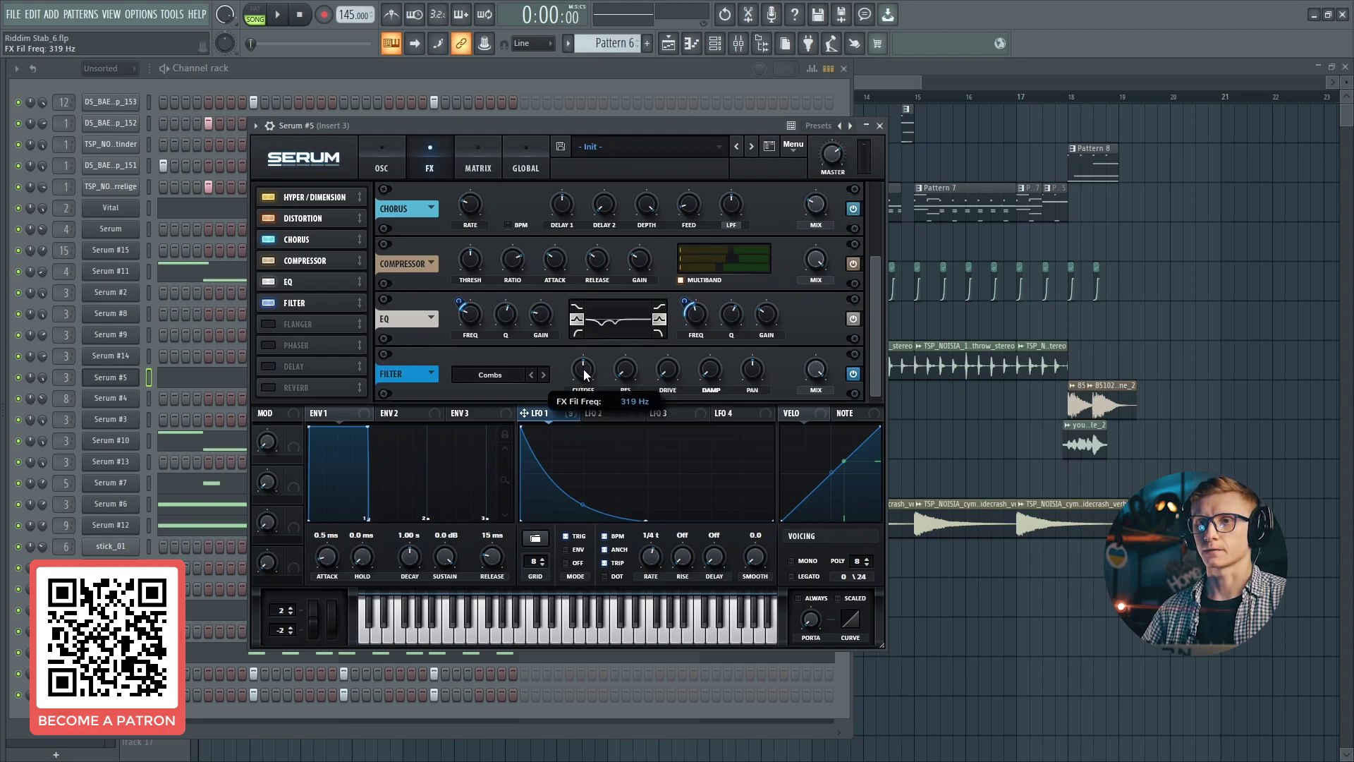
{"action": "left_click_drag", "start_coordinate": [584, 375], "coordinate": [582, 401]}
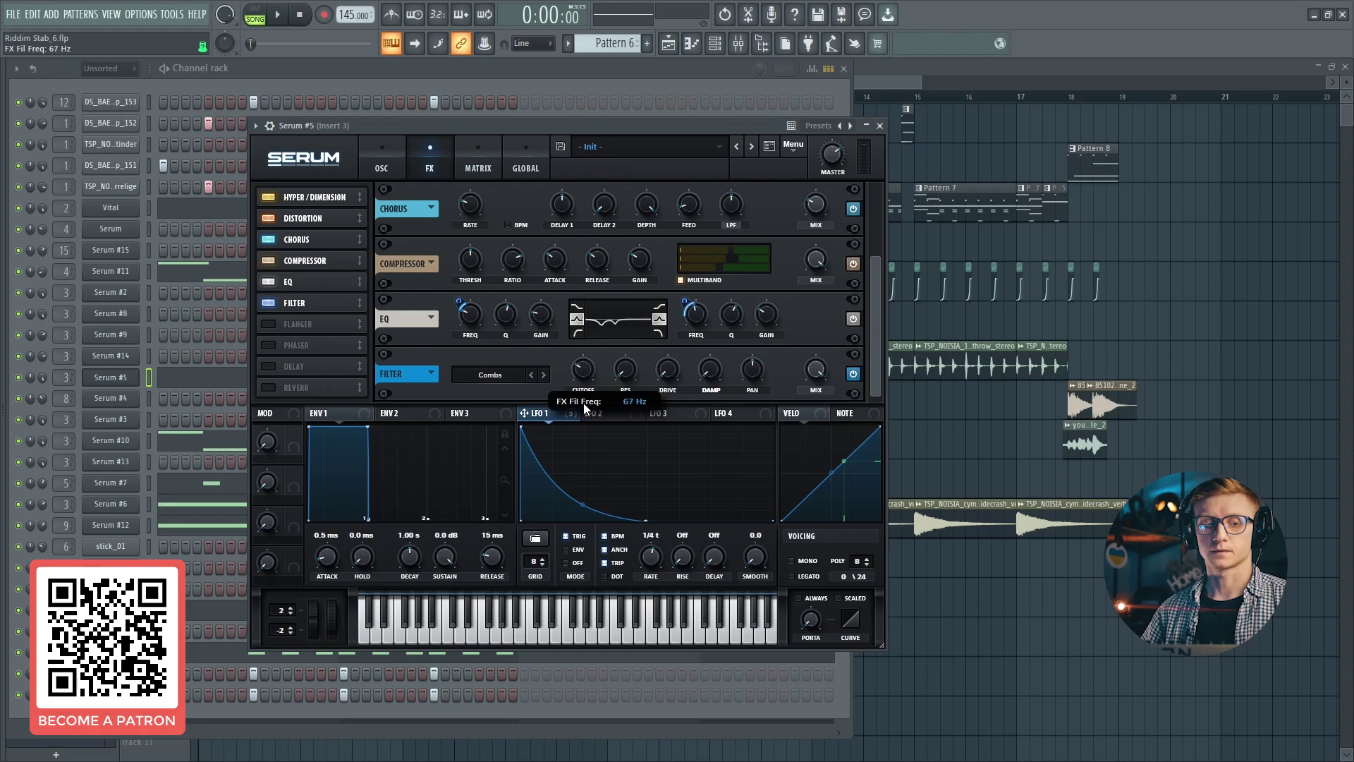
{"action": "mouse_move", "coordinate": [582, 411]}
{"action": "left_mouse_down"}
{"action": "mouse_move", "coordinate": [583, 373]}
{"action": "mouse_move", "coordinate": [572, 415]}
{"action": "left_mouse_up"}
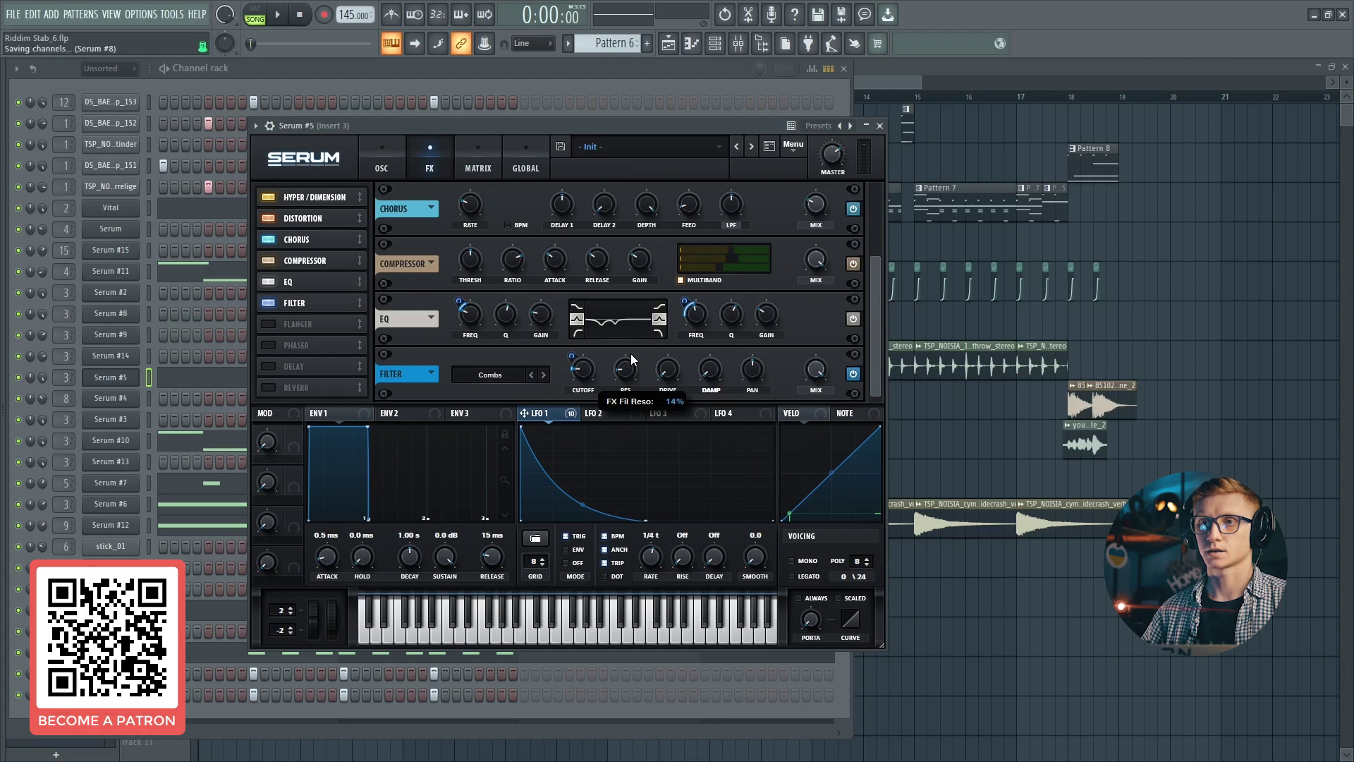
Step: Set the filter effect's resonance to about 14%, modulate it positively with LFO 1, and raise the drive
{"action": "scroll", "coordinate": [627, 374], "scroll_direction": "up", "scroll_amount": 2}
{"action": "left_click_drag", "start_coordinate": [524, 413], "coordinate": [611, 388]}
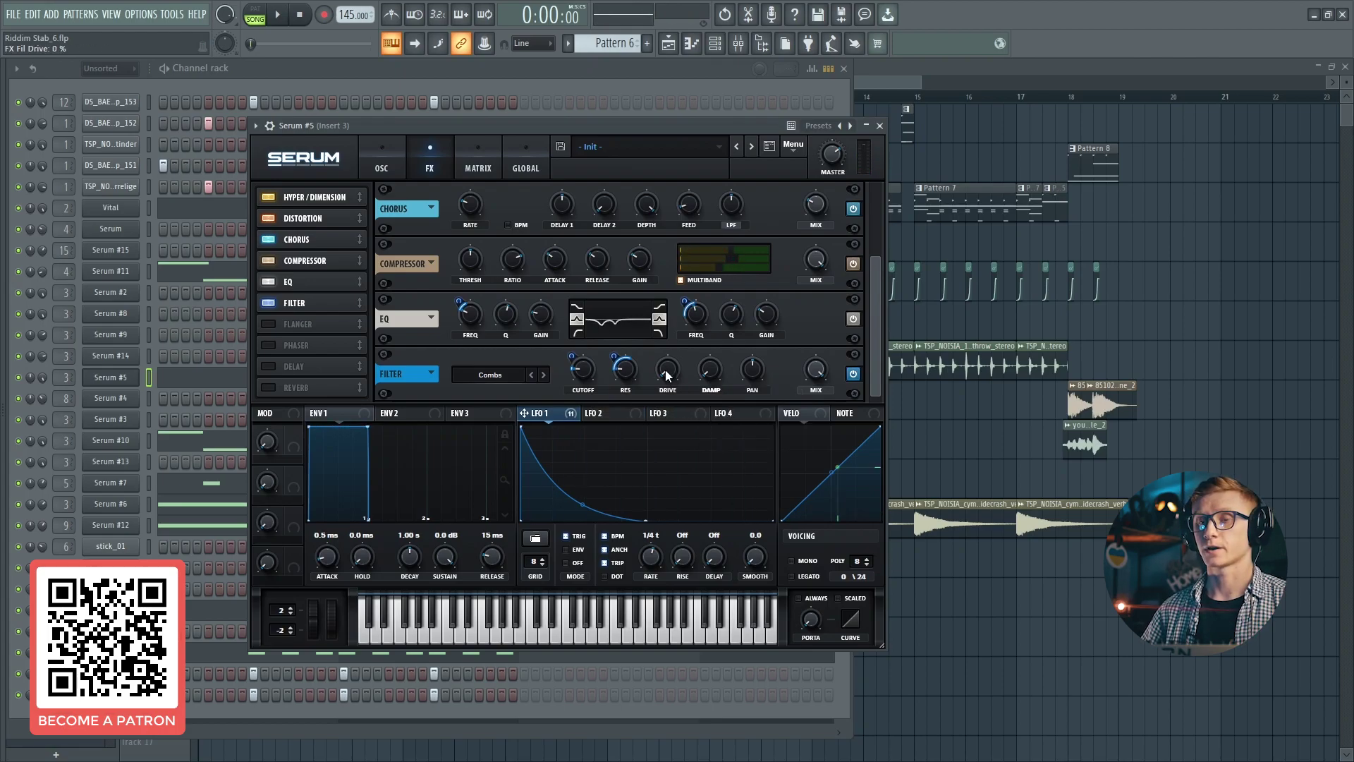
{"action": "left_click_drag", "start_coordinate": [668, 376], "coordinate": [680, 332]}
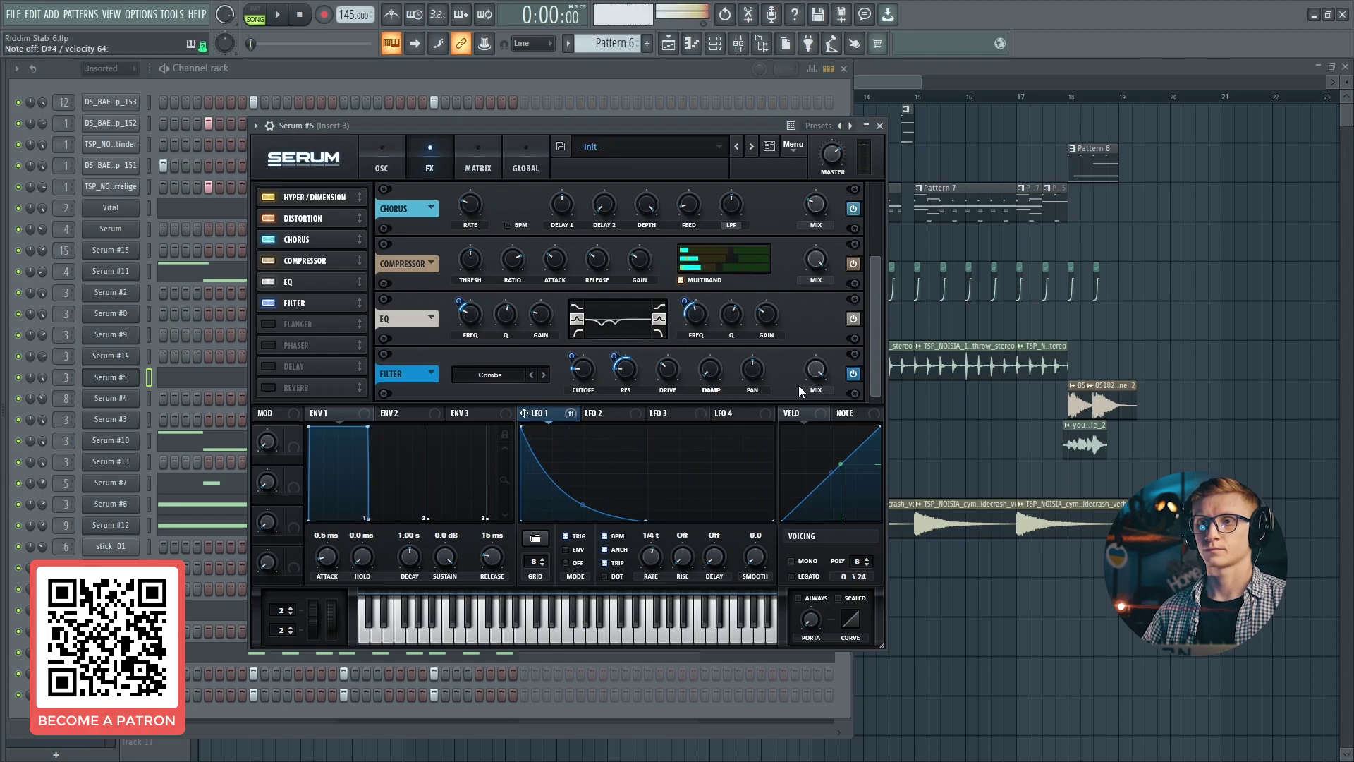
Step: Enable the reverb directly after the filter effect and set its size to 9%
{"action": "left_click", "coordinate": [274, 385]}
{"action": "left_click_drag", "start_coordinate": [277, 384], "coordinate": [331, 323]}
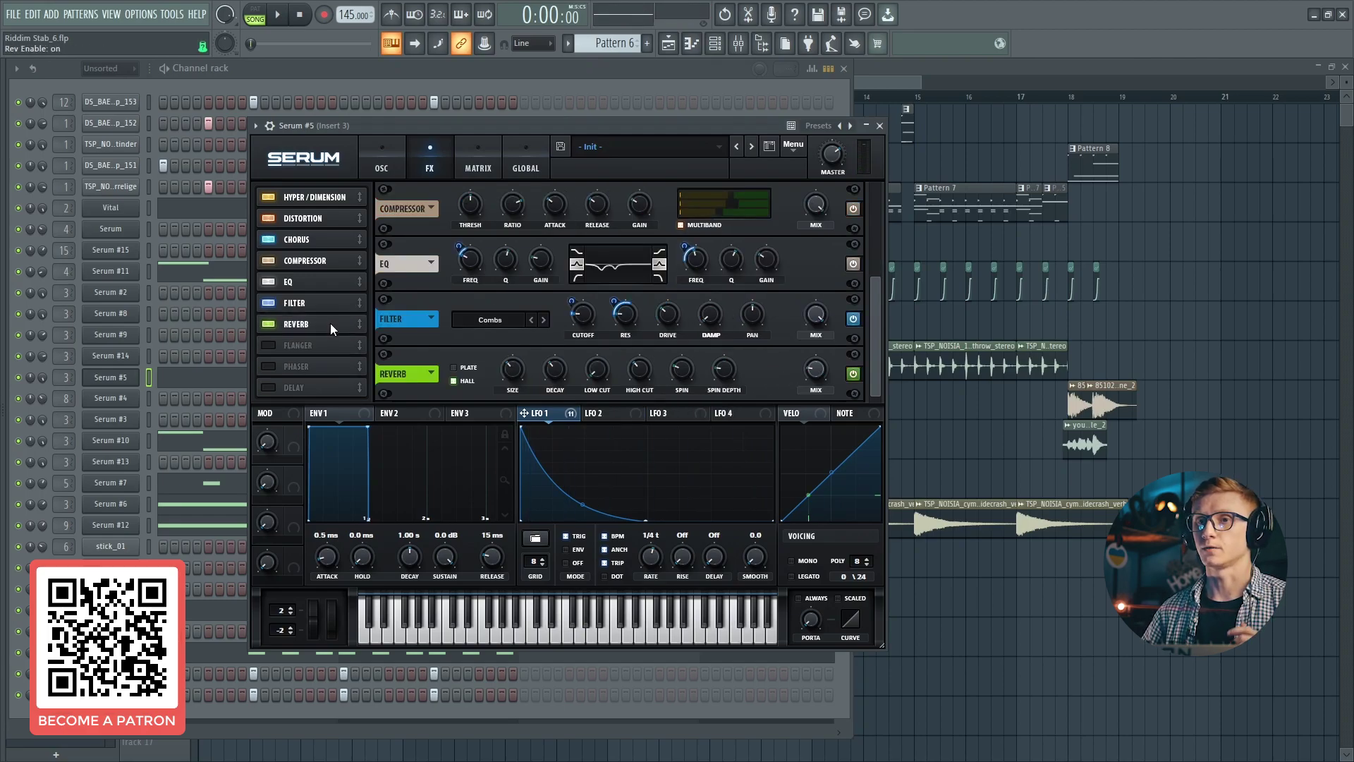
{"action": "left_click_drag", "start_coordinate": [508, 371], "coordinate": [510, 373]}
{"action": "scroll", "coordinate": [508, 377], "scroll_direction": "down", "scroll_amount": 5}
{"action": "right_click", "coordinate": [517, 382]}
{"action": "left_click", "coordinate": [513, 378]}
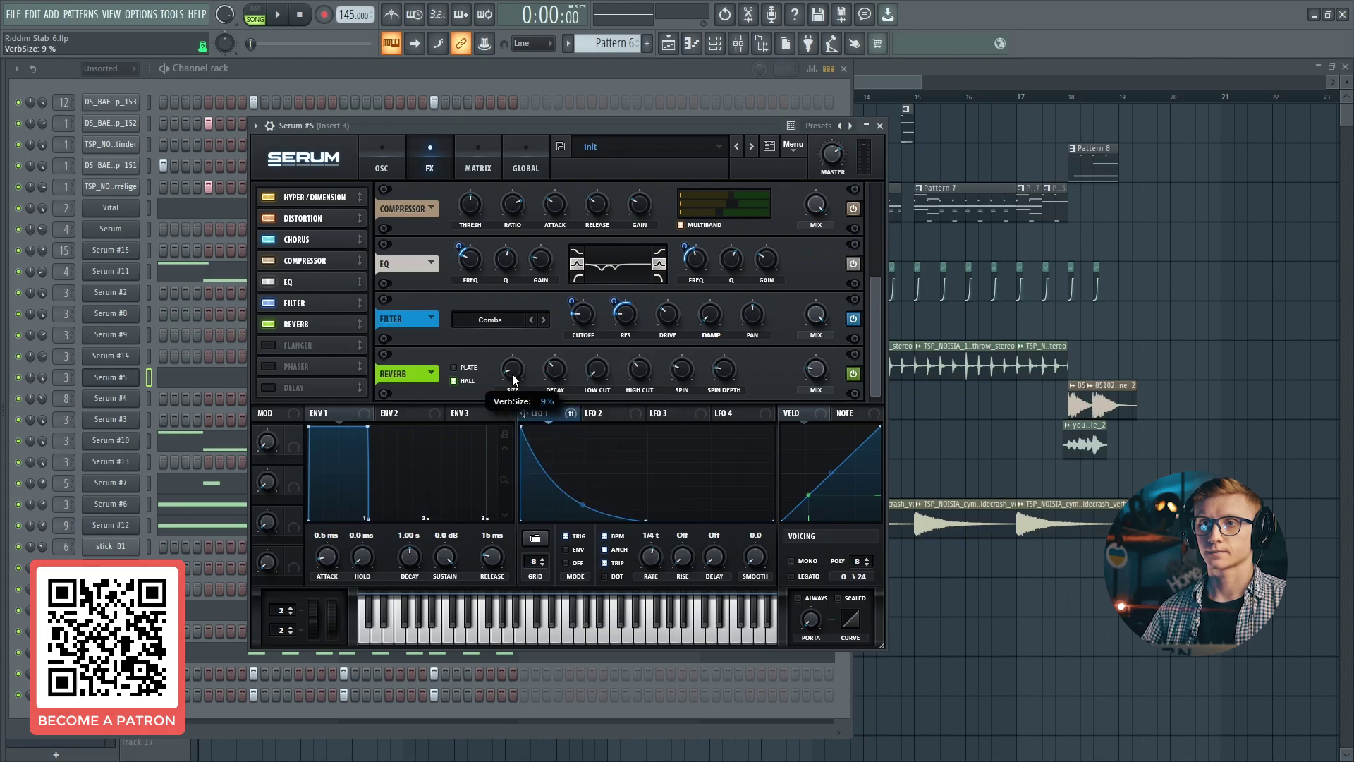
Step: Set the reverb's decay to 1.6 s and mix to 6%, and compare the sound with the reverb bypassed
{"action": "scroll", "coordinate": [555, 387], "scroll_direction": "up", "scroll_amount": 2}
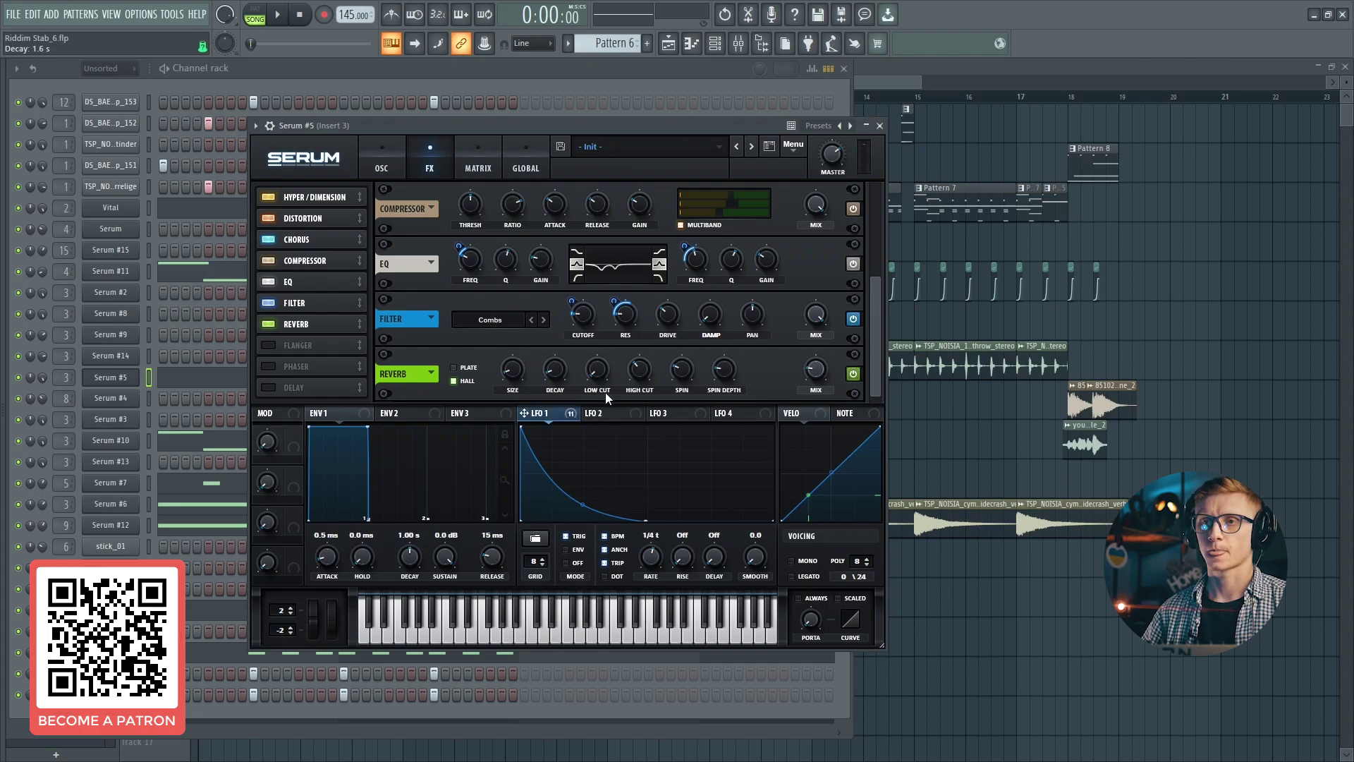
{"action": "scroll", "coordinate": [810, 385], "scroll_direction": "down", "scroll_amount": 1}
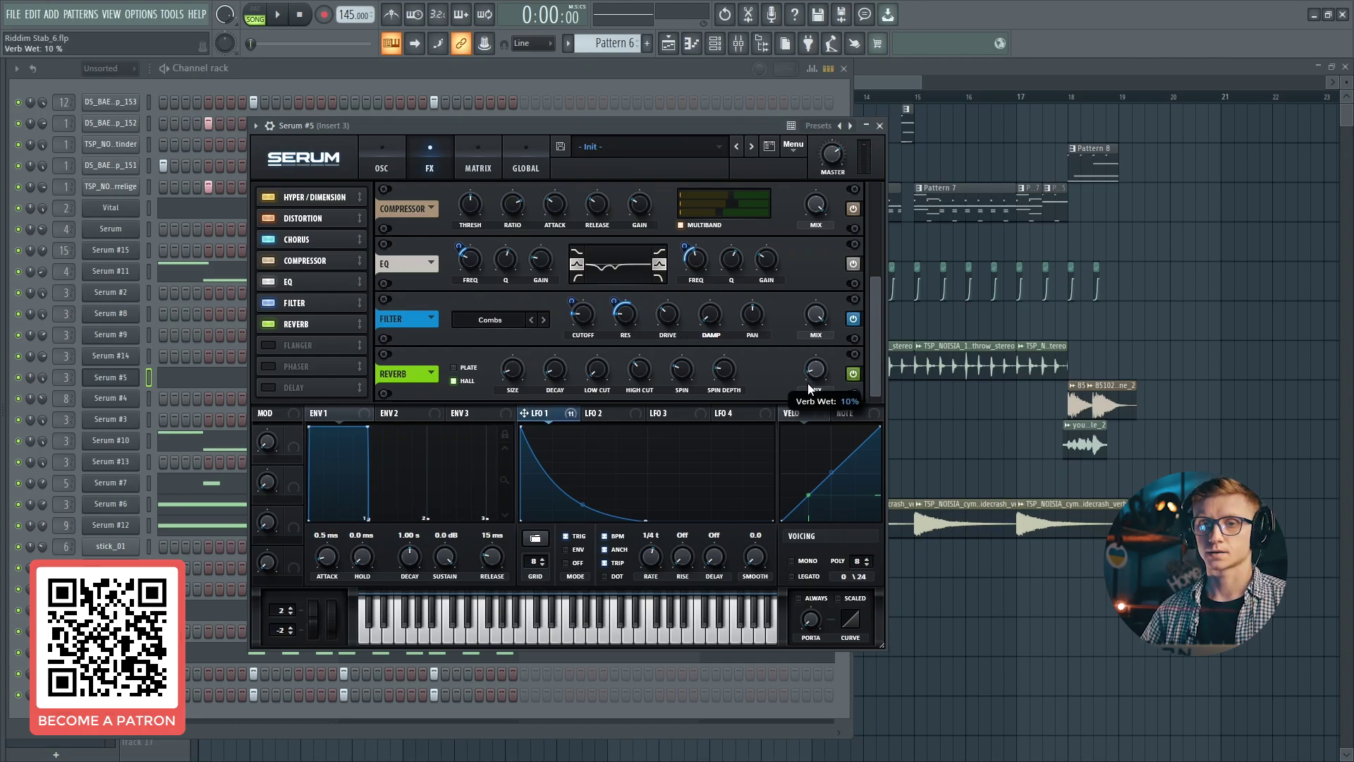
{"action": "scroll", "coordinate": [809, 388], "scroll_direction": "down", "scroll_amount": 1}
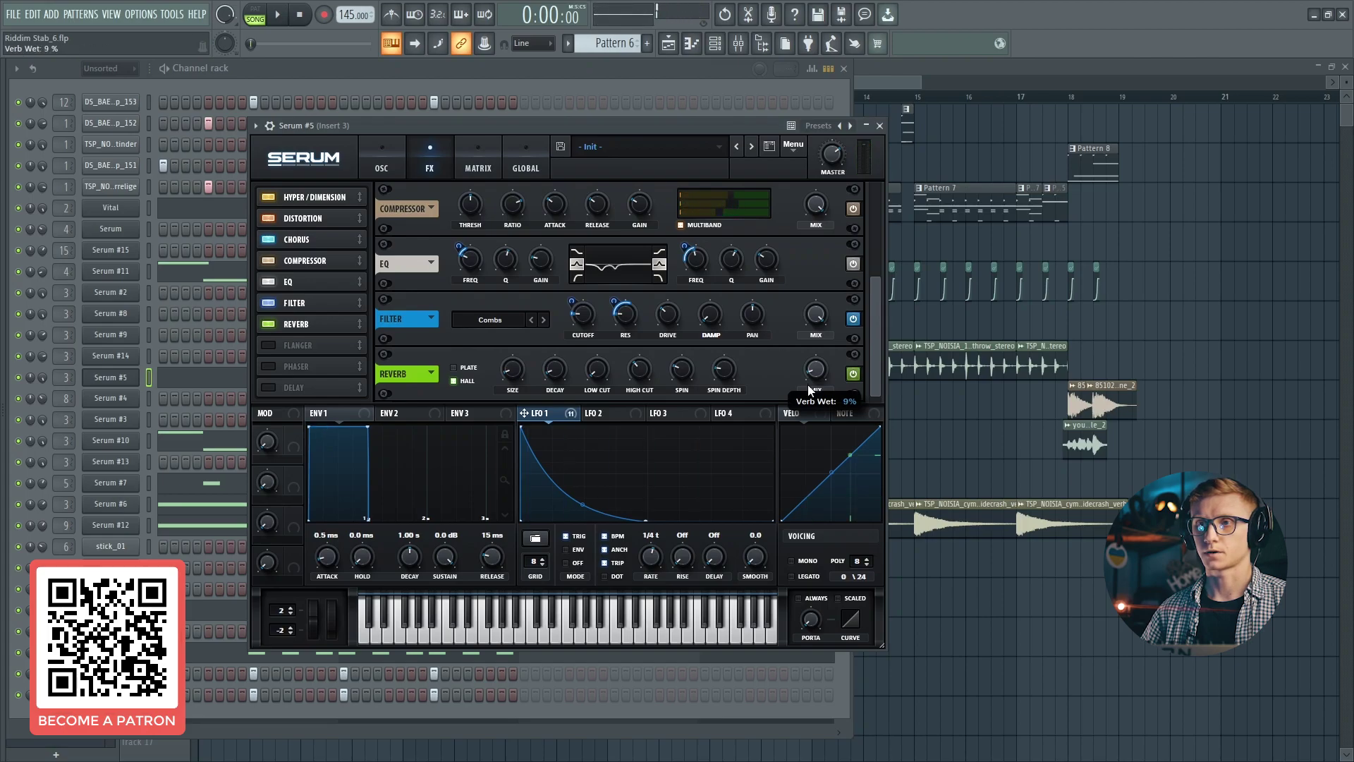
{"action": "scroll", "coordinate": [809, 390], "scroll_direction": "down", "scroll_amount": 3}
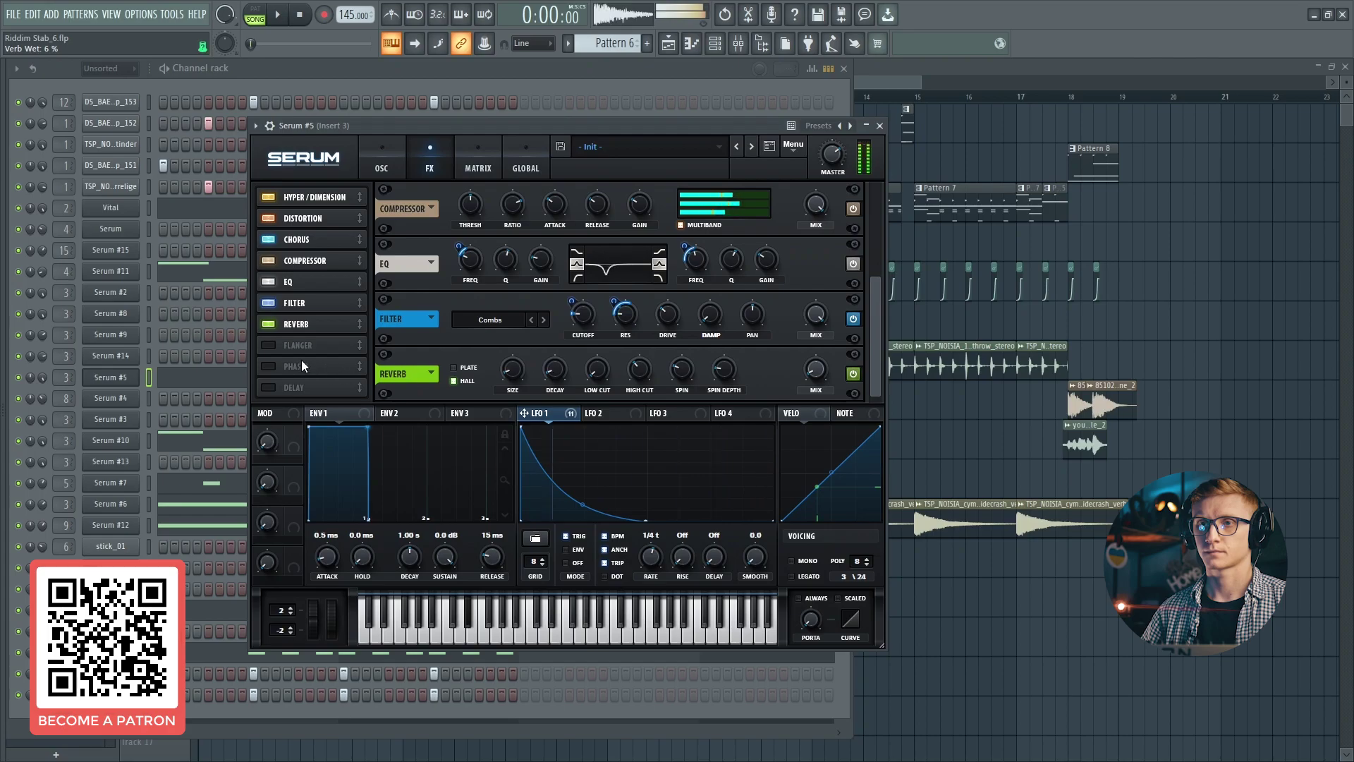
{"action": "left_click", "coordinate": [275, 323]}
{"action": "left_click", "coordinate": [274, 324]}
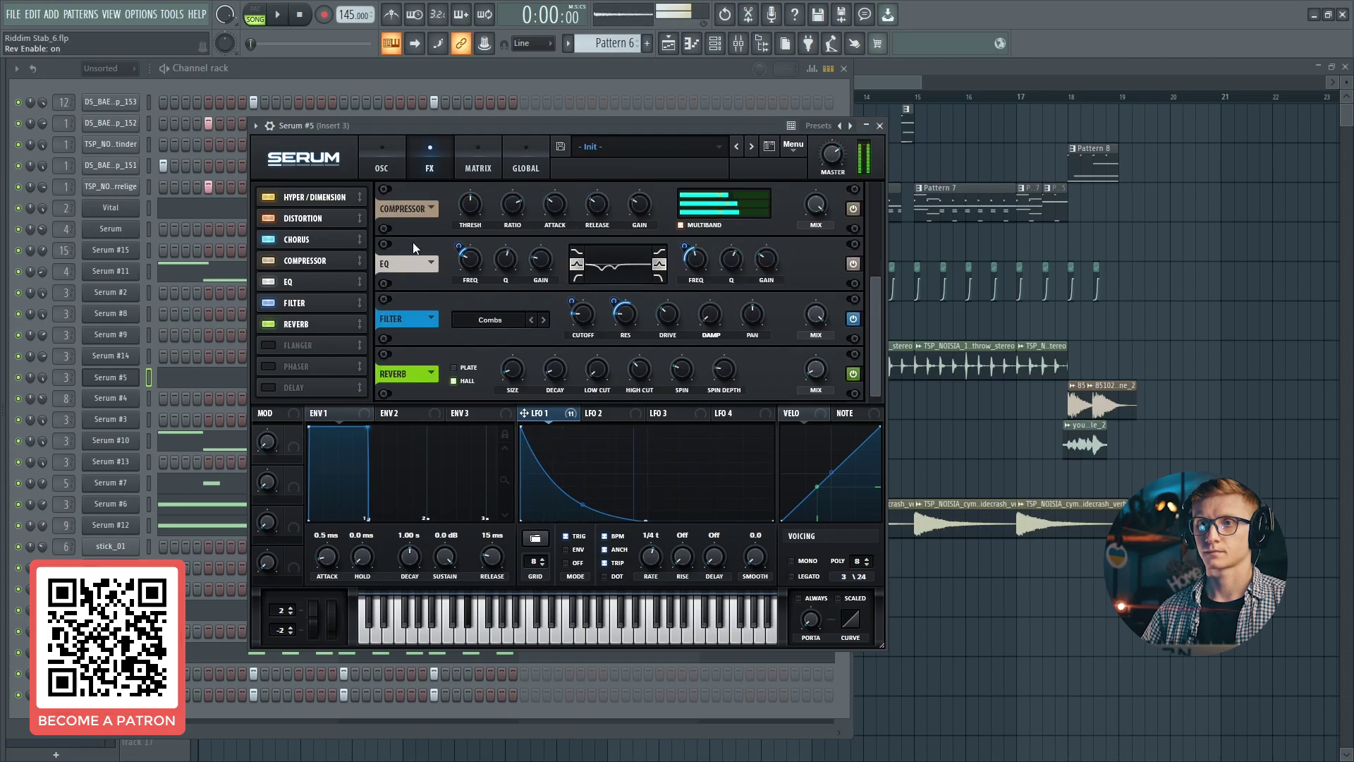
Step: Assign master tuning (Mast.Tun) as the destination of the first empty modulation matrix row below FX Fil Reso
{"action": "left_click", "coordinate": [485, 168]}
{"action": "scroll", "coordinate": [533, 293], "scroll_direction": "down", "scroll_amount": 5}
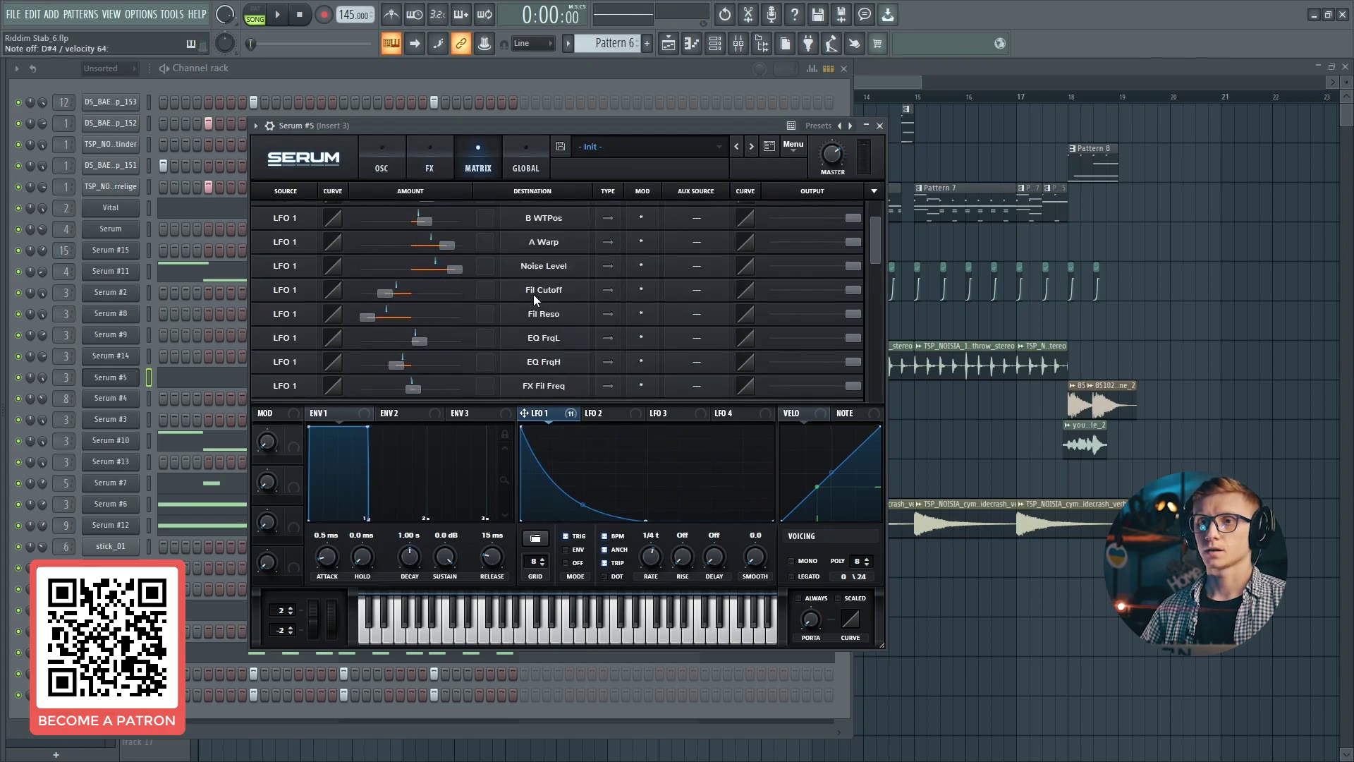
{"action": "scroll", "coordinate": [534, 292], "scroll_direction": "down", "scroll_amount": 2}
{"action": "left_click", "coordinate": [532, 293]}
{"action": "mouse_move", "coordinate": [542, 433]}
{"action": "left_click", "coordinate": [650, 430]}
Step: Shape LFO 2 into a slightly concave falling ramp, with Trig mode and a rate of 1/2
{"action": "left_click", "coordinate": [607, 414]}
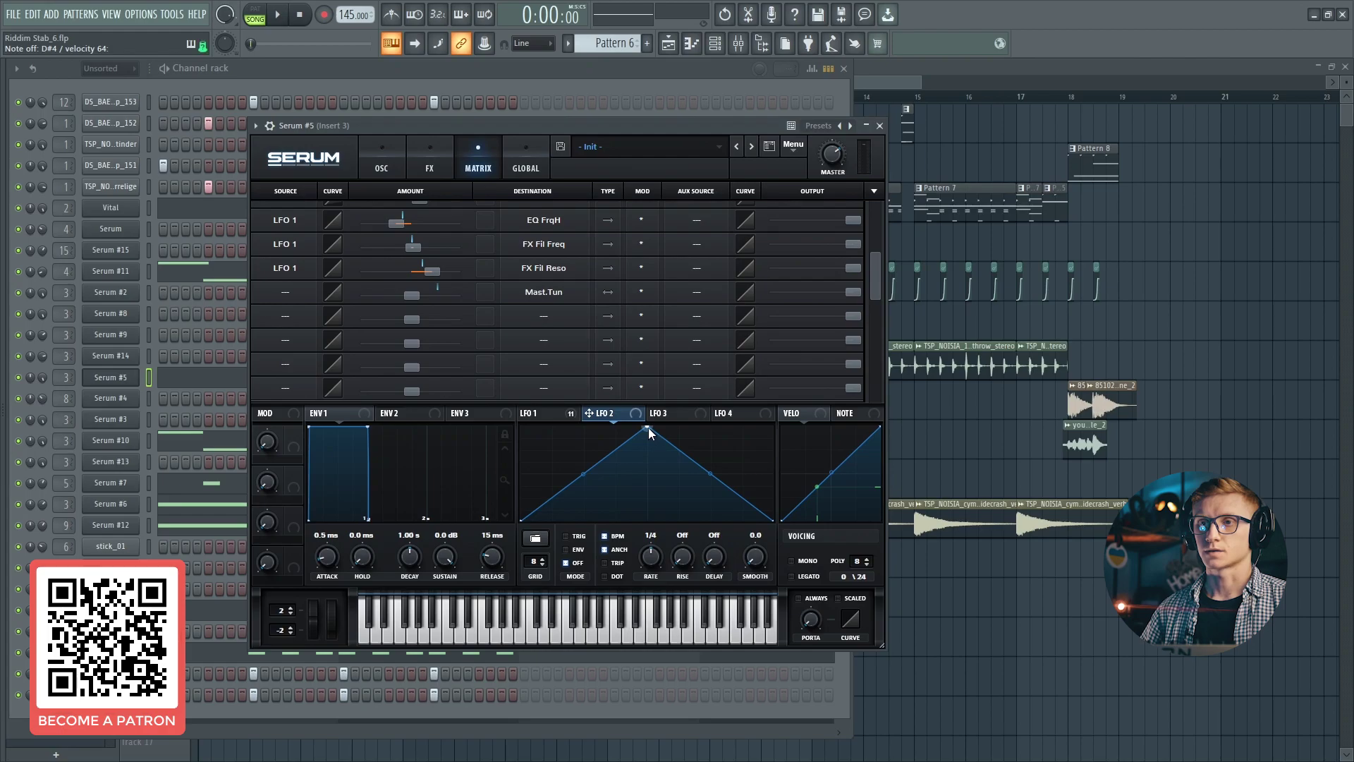
{"action": "left_click_drag", "start_coordinate": [648, 428], "coordinate": [540, 430]}
{"action": "left_click", "coordinate": [584, 536]}
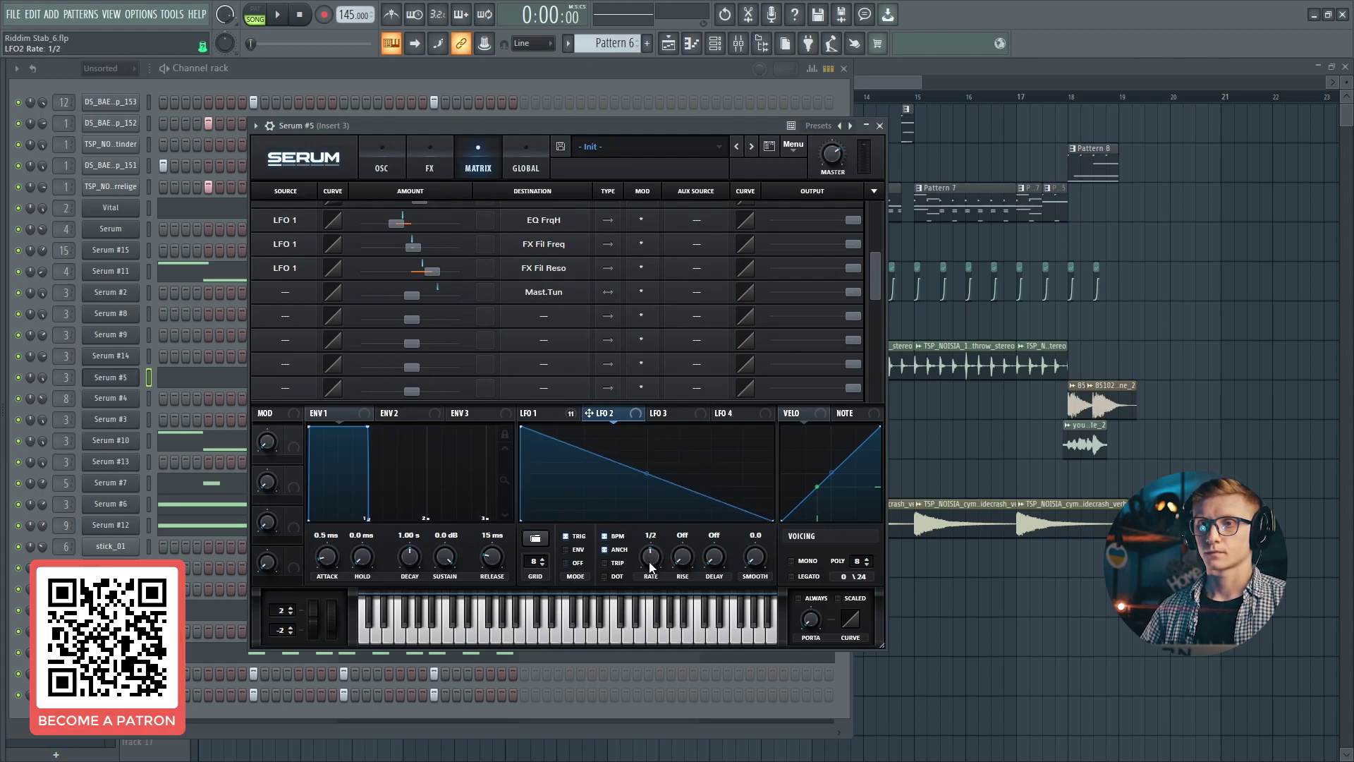
{"action": "left_click_drag", "start_coordinate": [651, 481], "coordinate": [646, 474]}
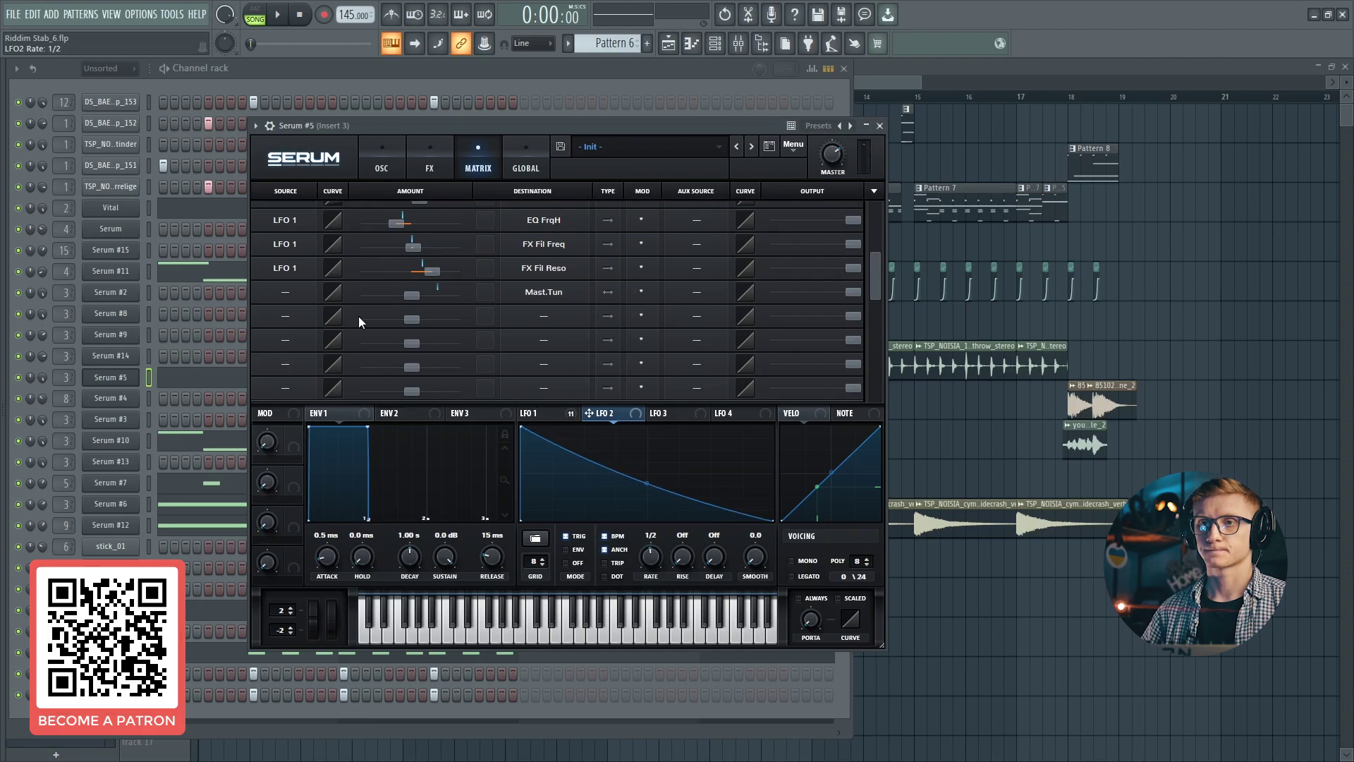
Step: Set LFO 2 as the source of the Mast.Tun matrix row with a modulation amount of 25
{"action": "left_click", "coordinate": [281, 294]}
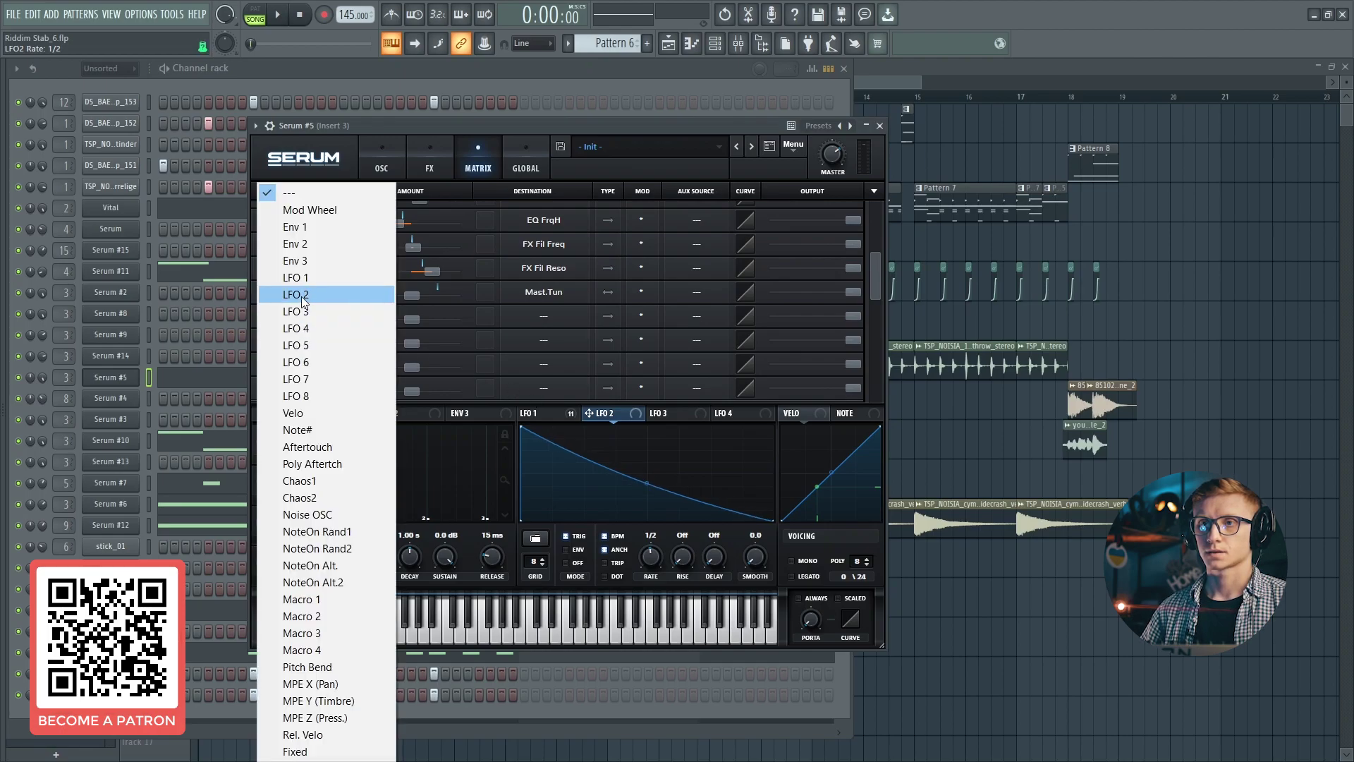
{"action": "key", "text": "Escape"}
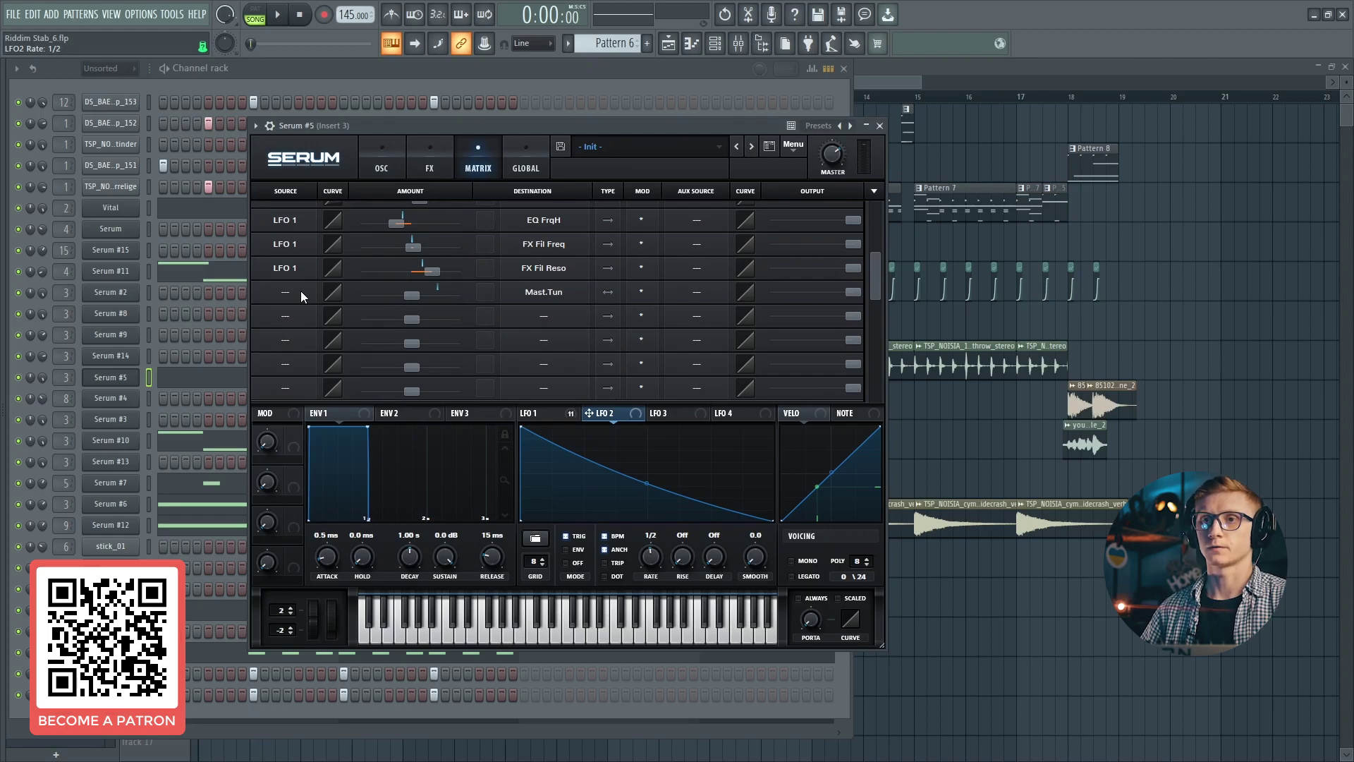
{"action": "left_click_drag", "start_coordinate": [412, 293], "coordinate": [431, 294]}
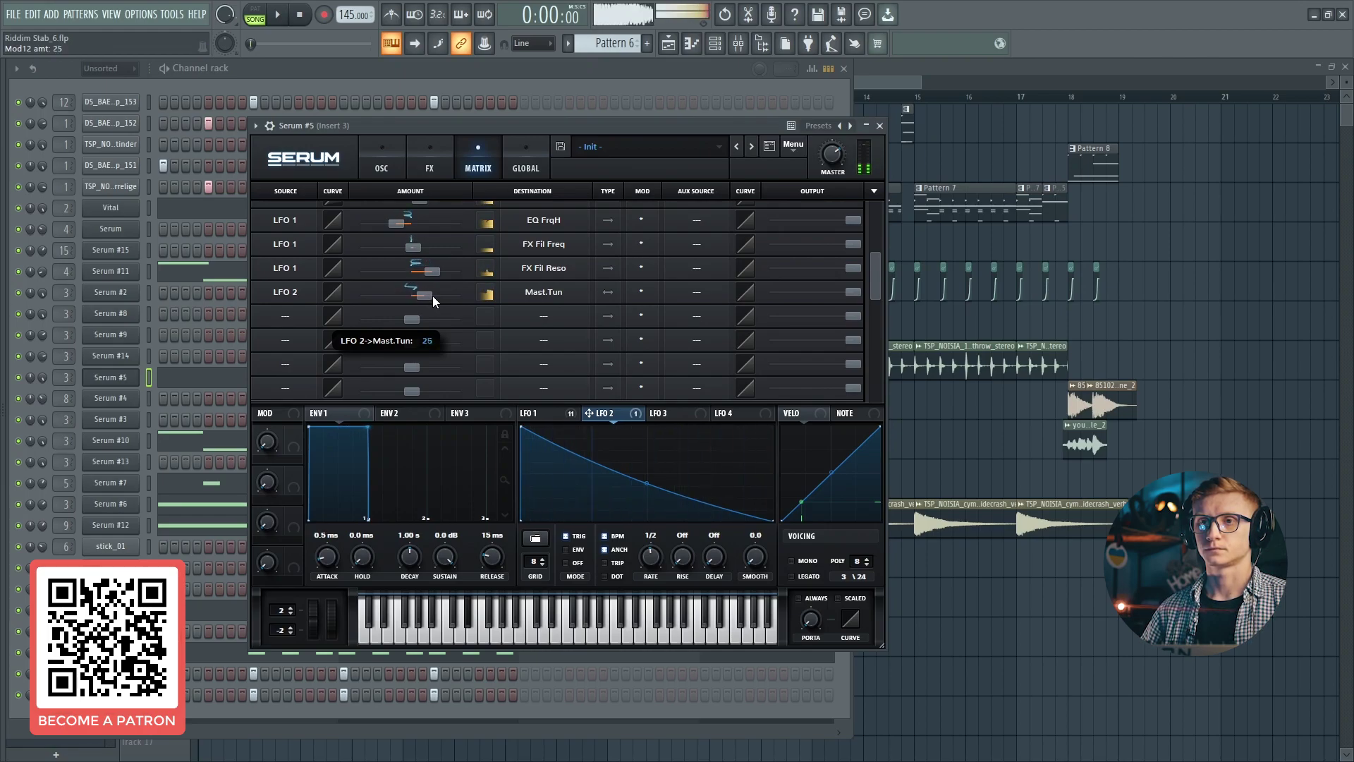
Step: Bend the falling curve of LFO 2 further downward so the pitch drops faster
{"action": "left_click_drag", "start_coordinate": [646, 484], "coordinate": [644, 485]}
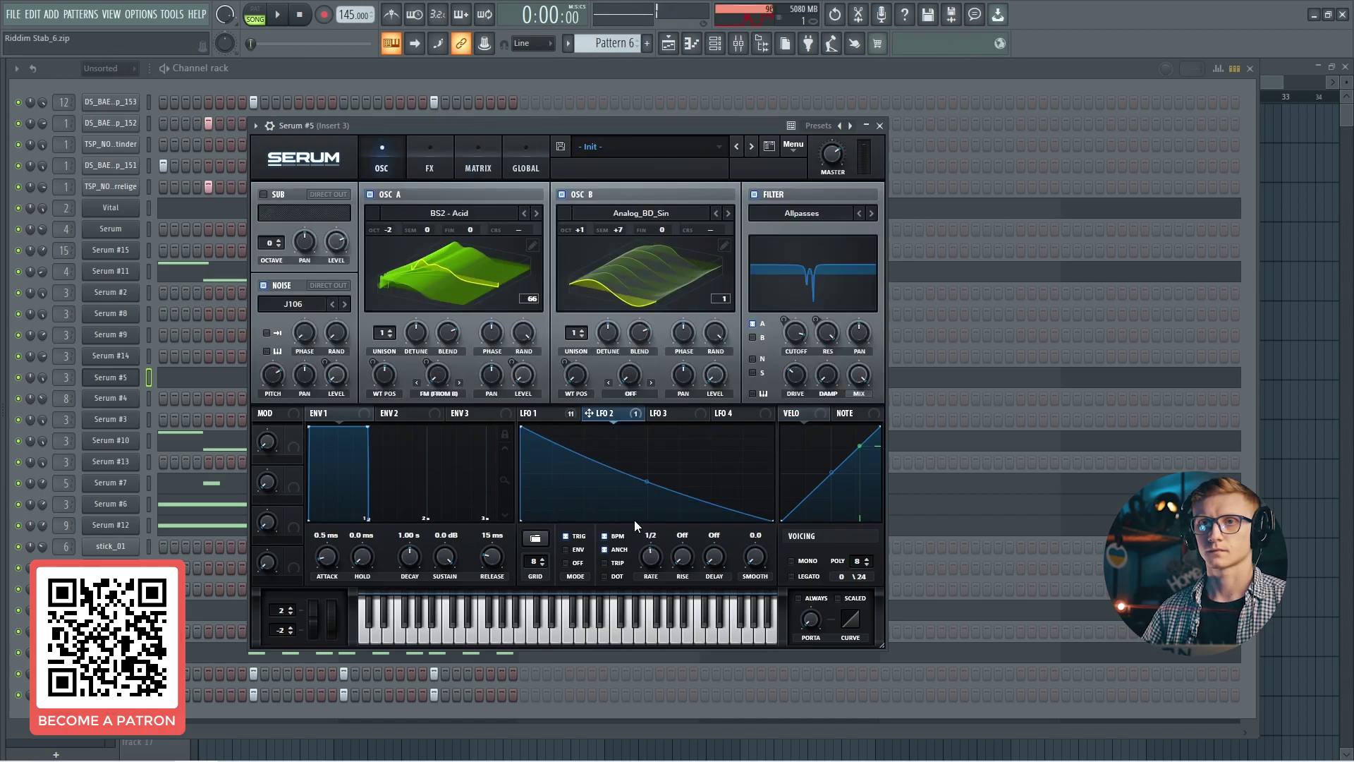
{"action": "left_click_drag", "start_coordinate": [649, 482], "coordinate": [646, 487]}
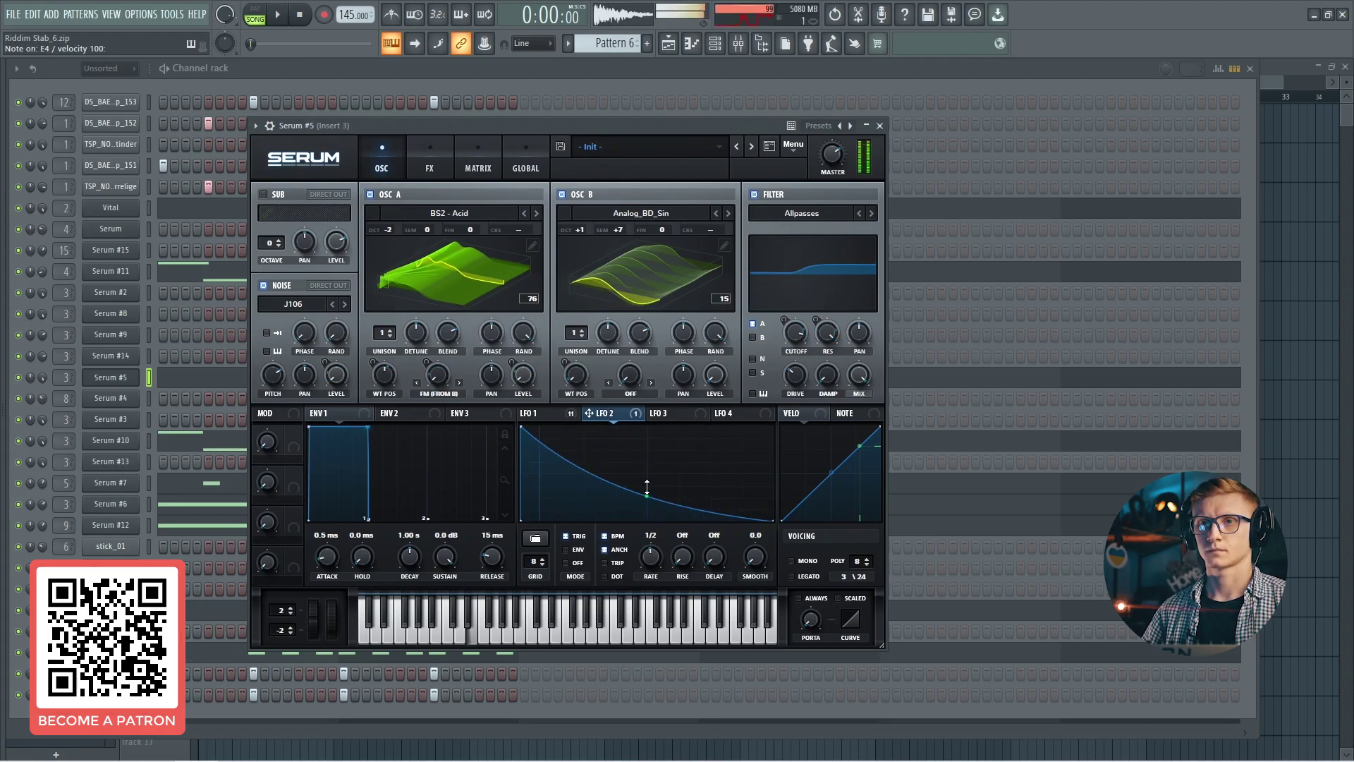
{"action": "left_click_drag", "start_coordinate": [647, 487], "coordinate": [646, 486]}
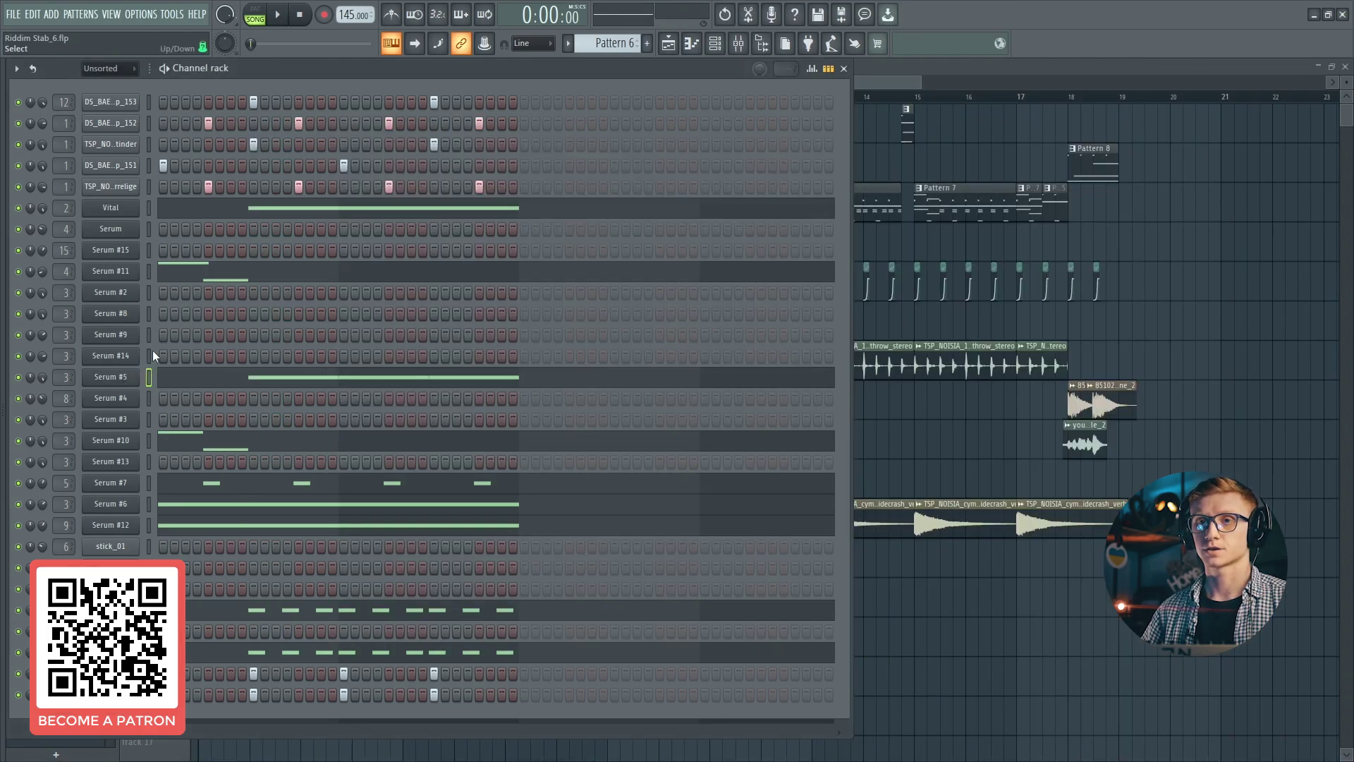
Step: Open the Vital channel's synth to audition and review its patch
{"action": "left_click", "coordinate": [148, 208]}
{"action": "left_click", "coordinate": [123, 212]}
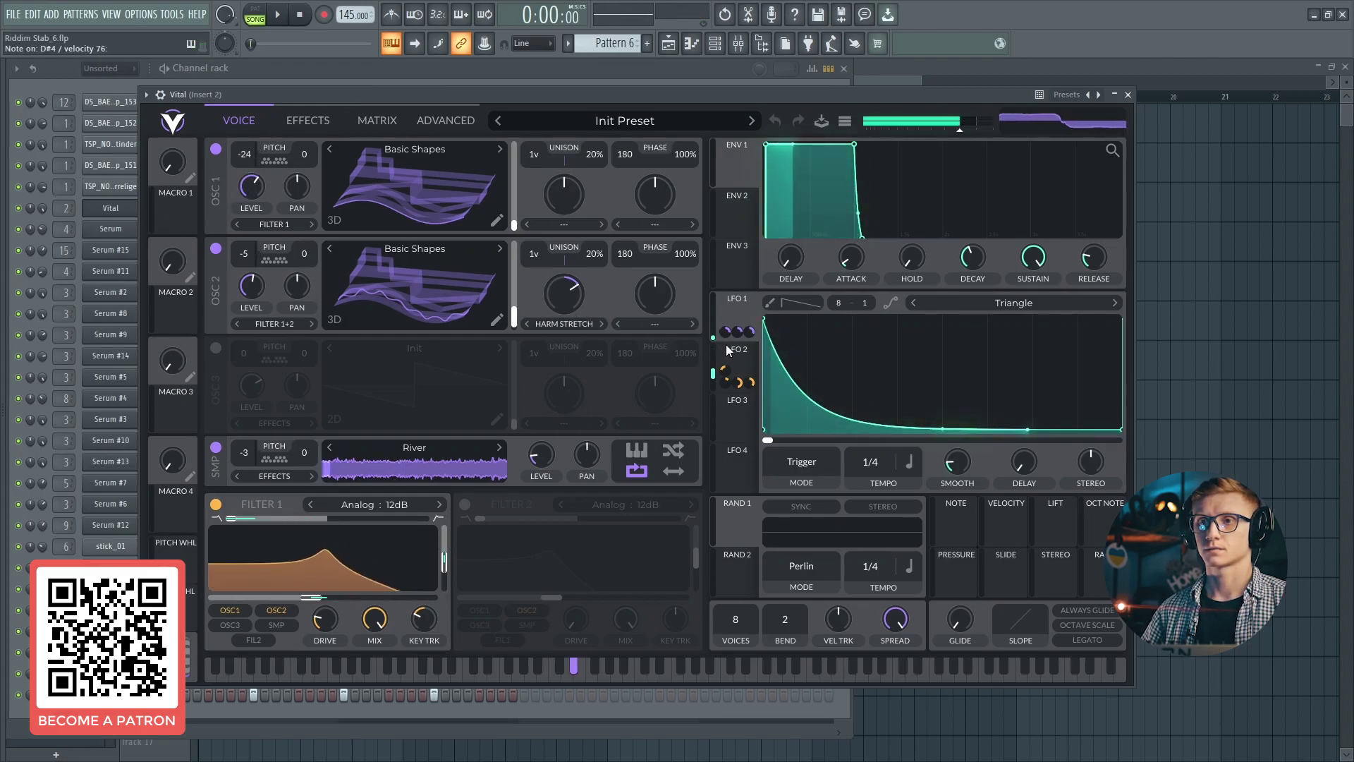
{"action": "left_click", "coordinate": [110, 207]}
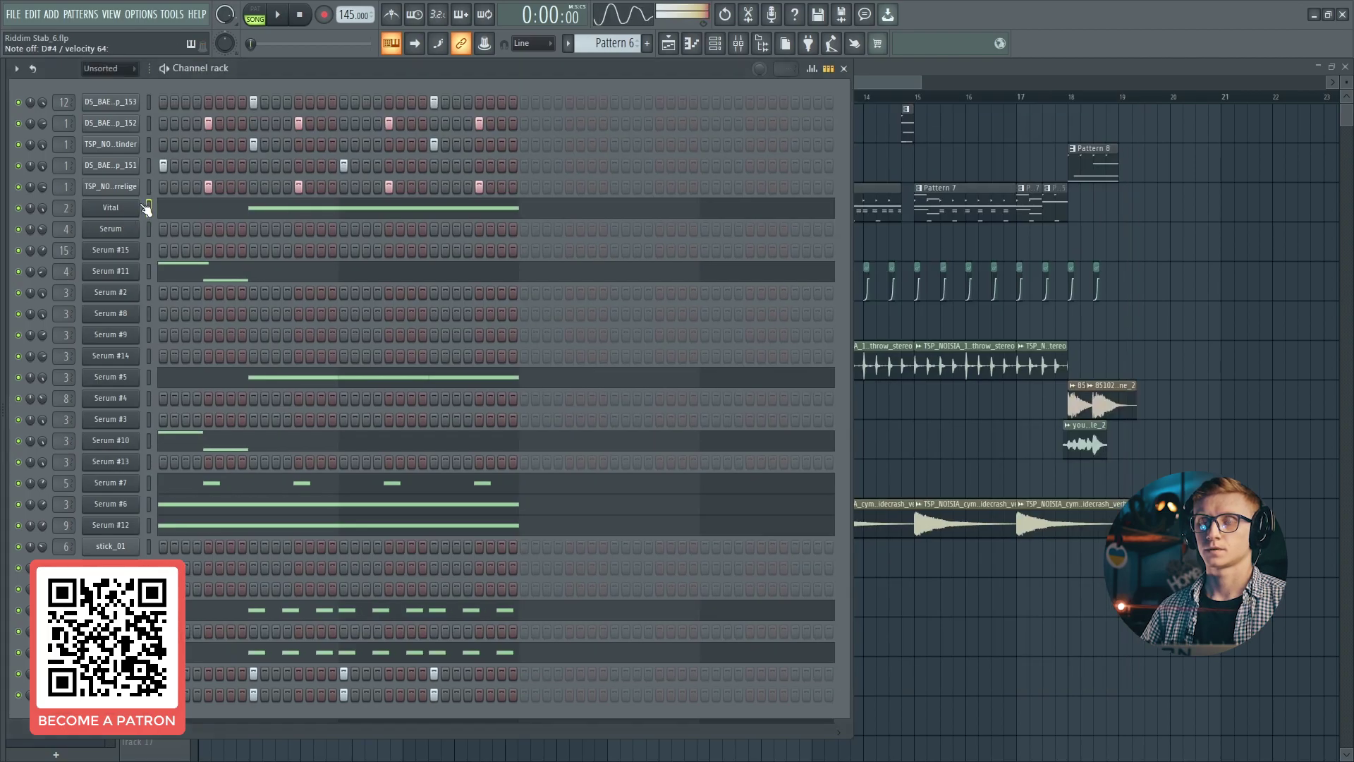
Step: Solo mixer Insert 2 and play Pattern 6 in pattern mode to hear the Vital layer
{"action": "left_click", "coordinate": [715, 43]}
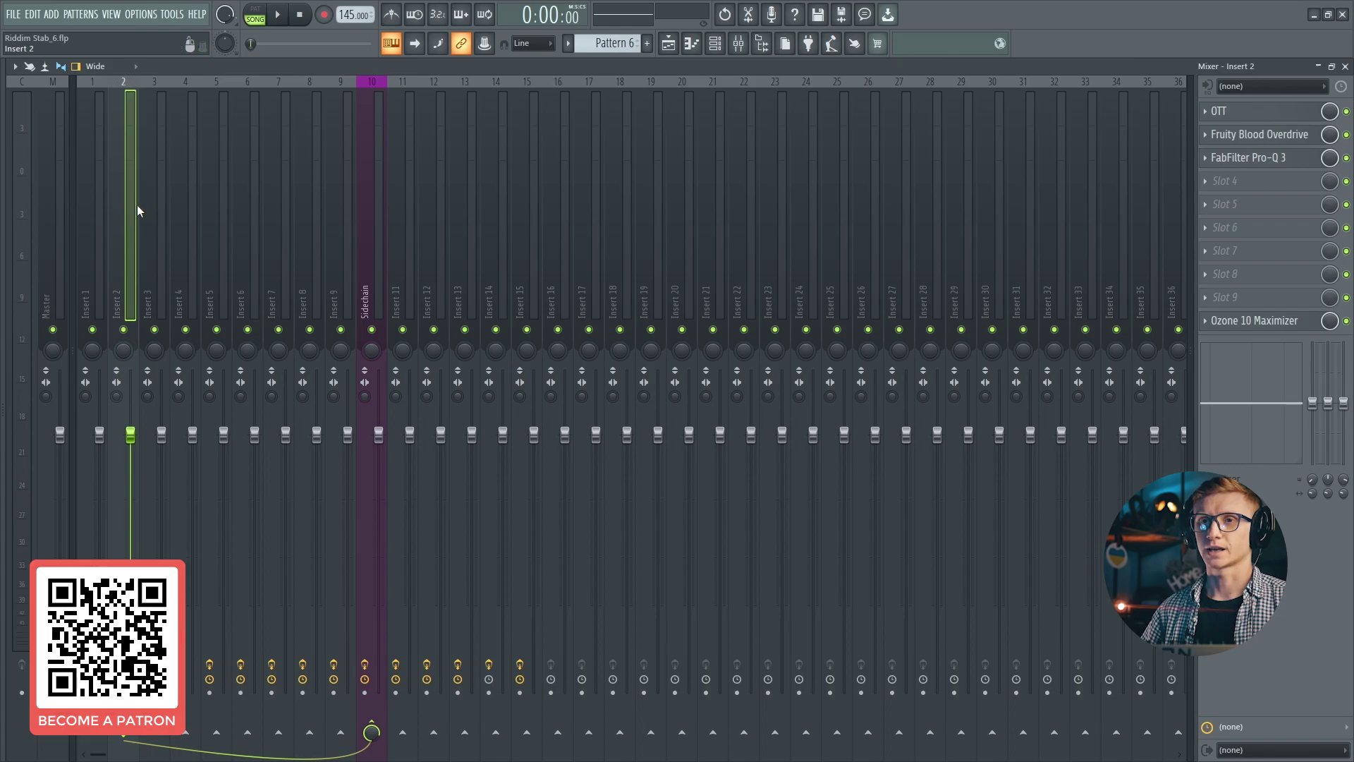
{"action": "right_click", "coordinate": [123, 329]}
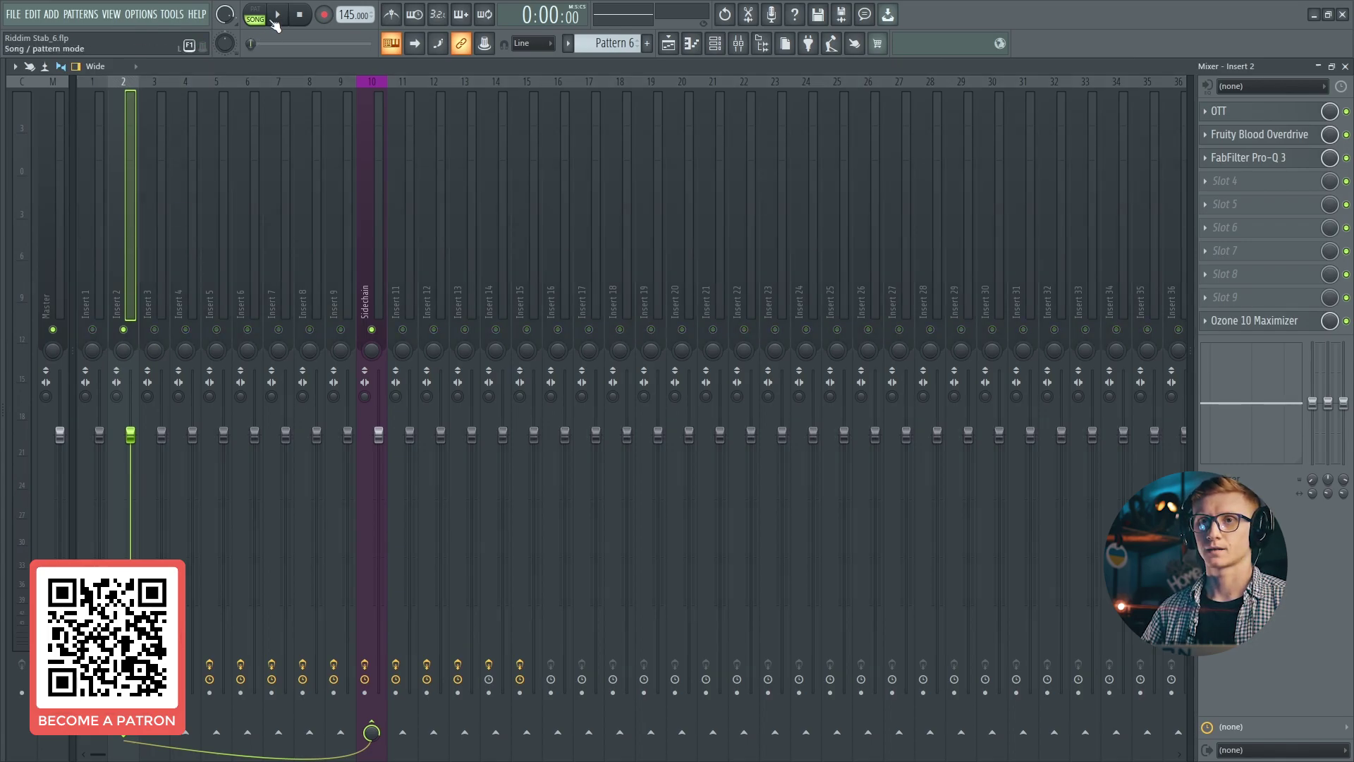
{"action": "left_click", "coordinate": [254, 14]}
{"action": "left_click", "coordinate": [280, 15]}
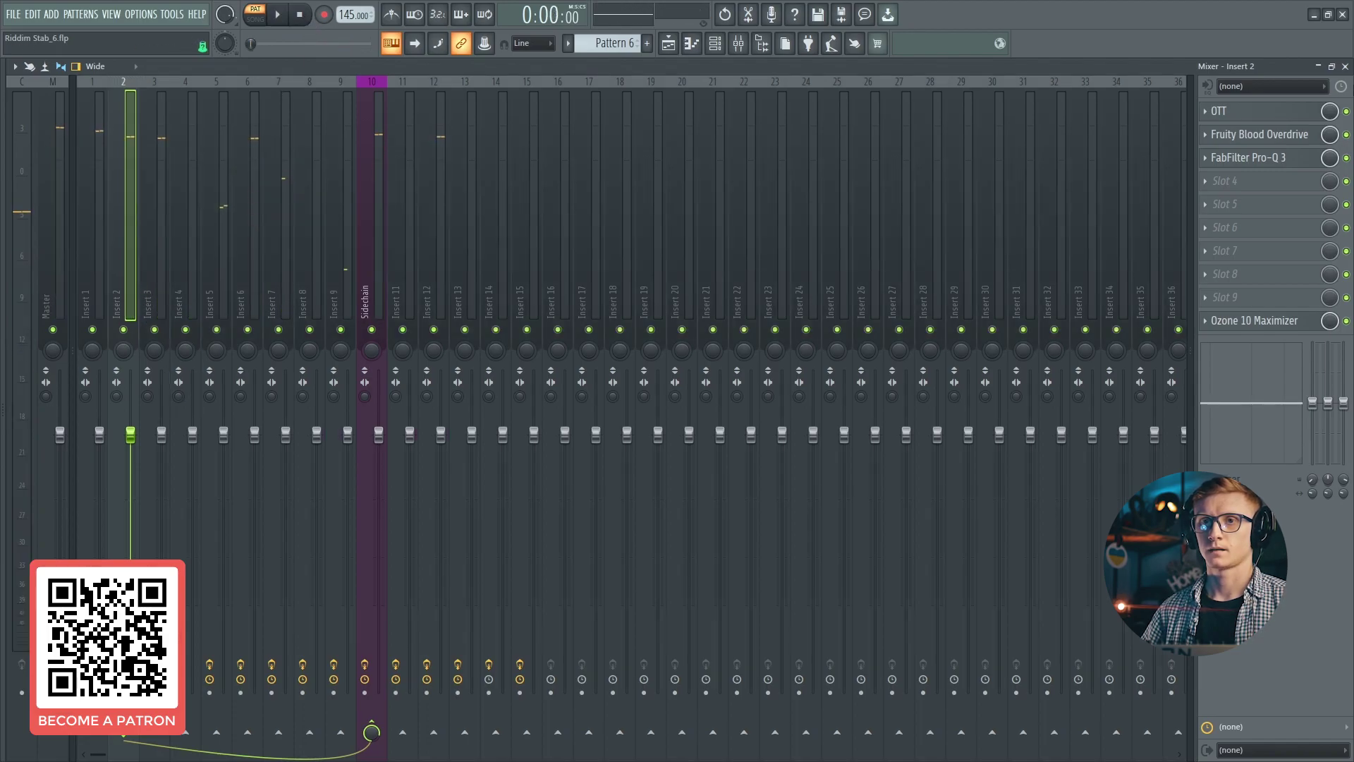
{"action": "left_click", "coordinate": [1345, 65]}
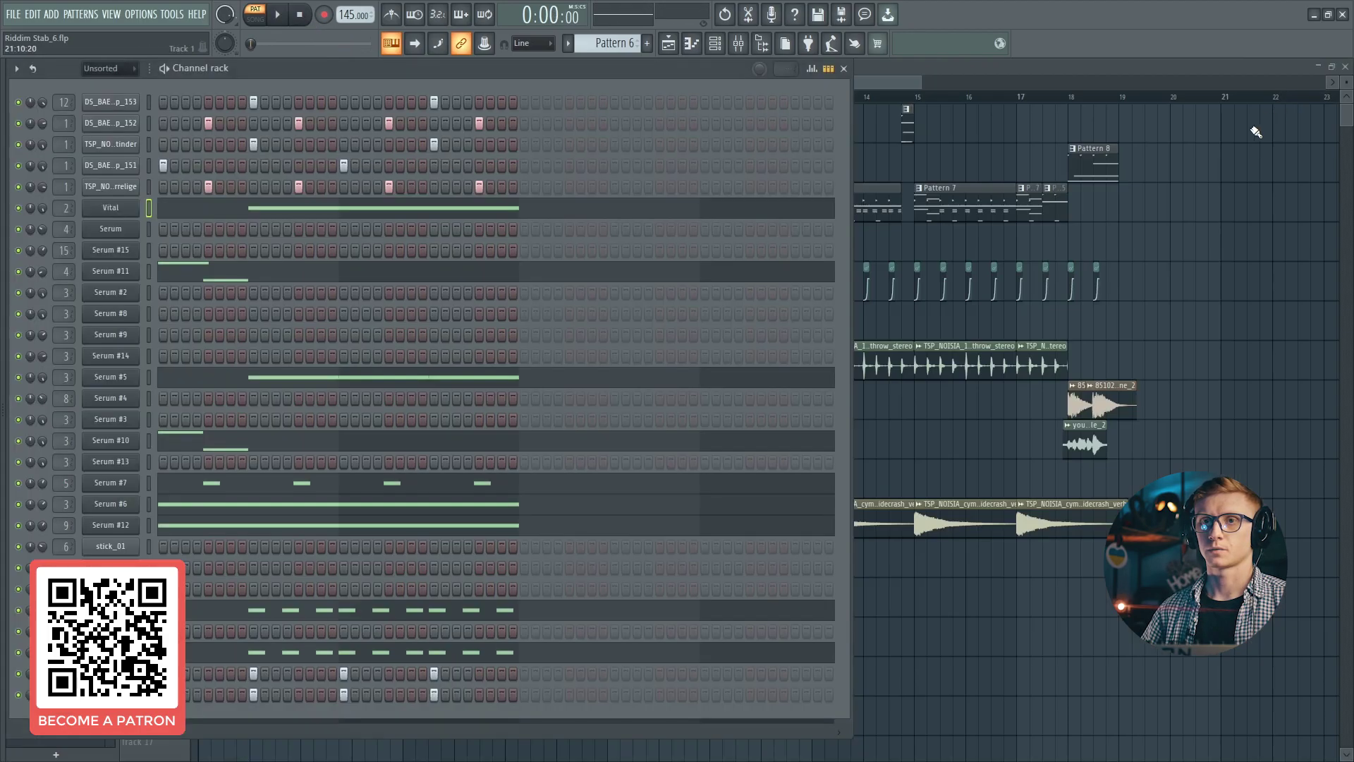
Step: Play the playlist arrangement from bar 11 in song mode, and stop playback
{"action": "left_click", "coordinate": [1262, 117]}
{"action": "left_click", "coordinate": [707, 99]}
{"action": "key", "text": "space"}
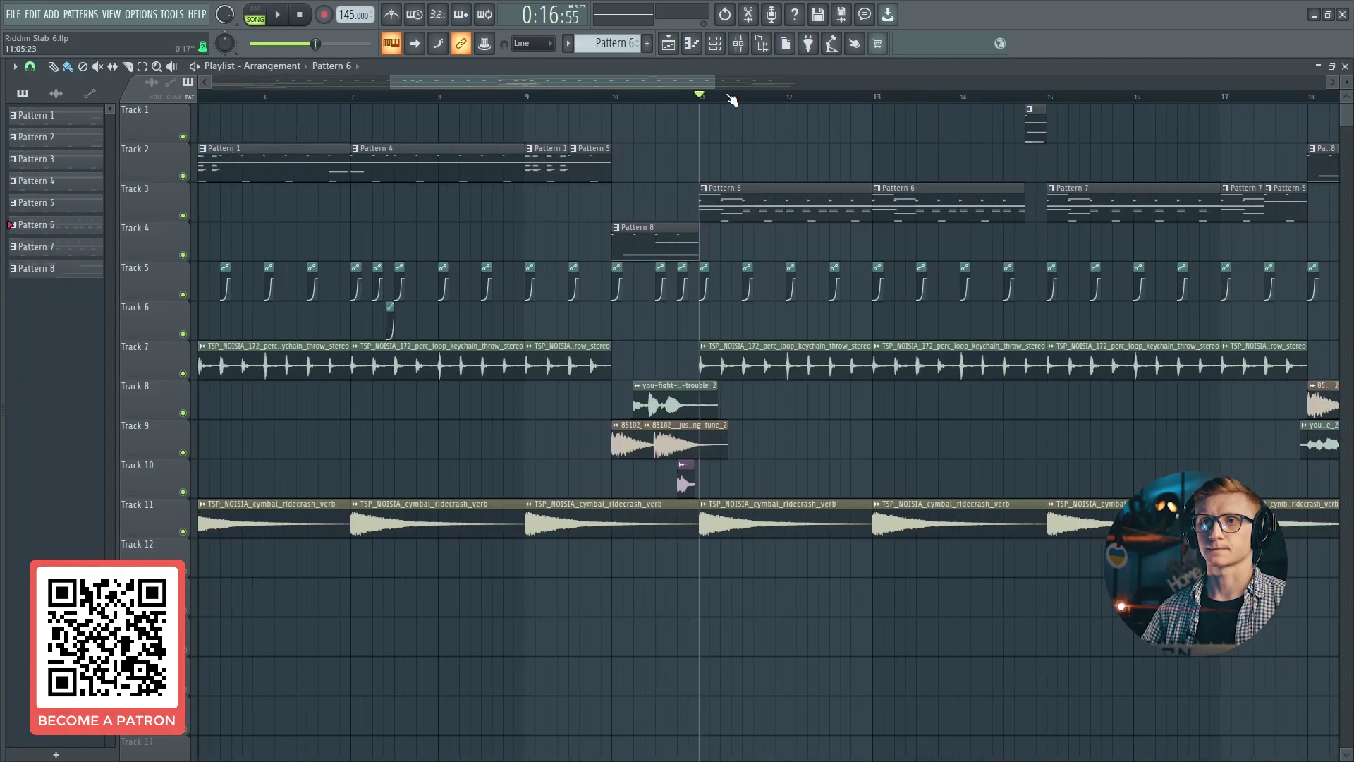
{"action": "scroll", "coordinate": [727, 99], "scroll_direction": "up", "scroll_amount": 3}
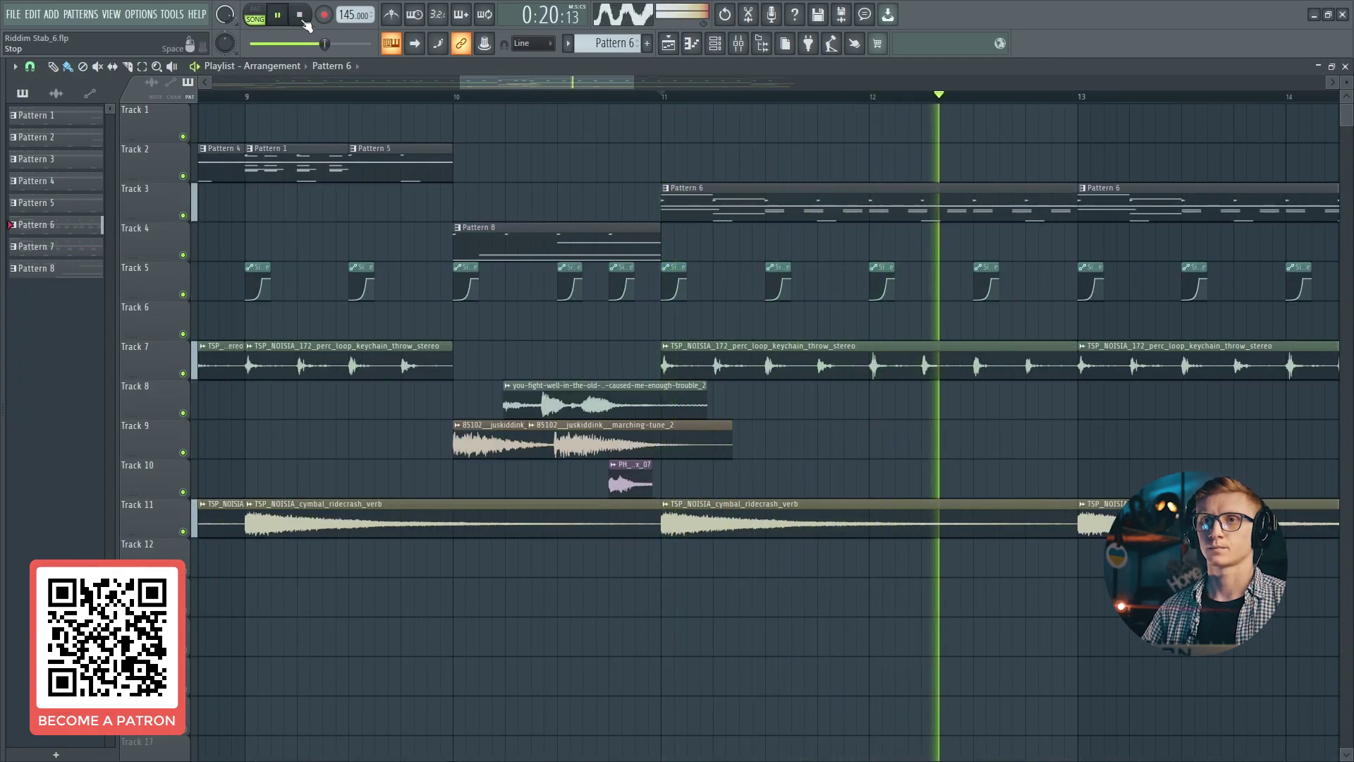
{"action": "left_click", "coordinate": [302, 17]}
{"action": "scroll", "coordinate": [629, 106], "scroll_direction": "down", "scroll_amount": 4}
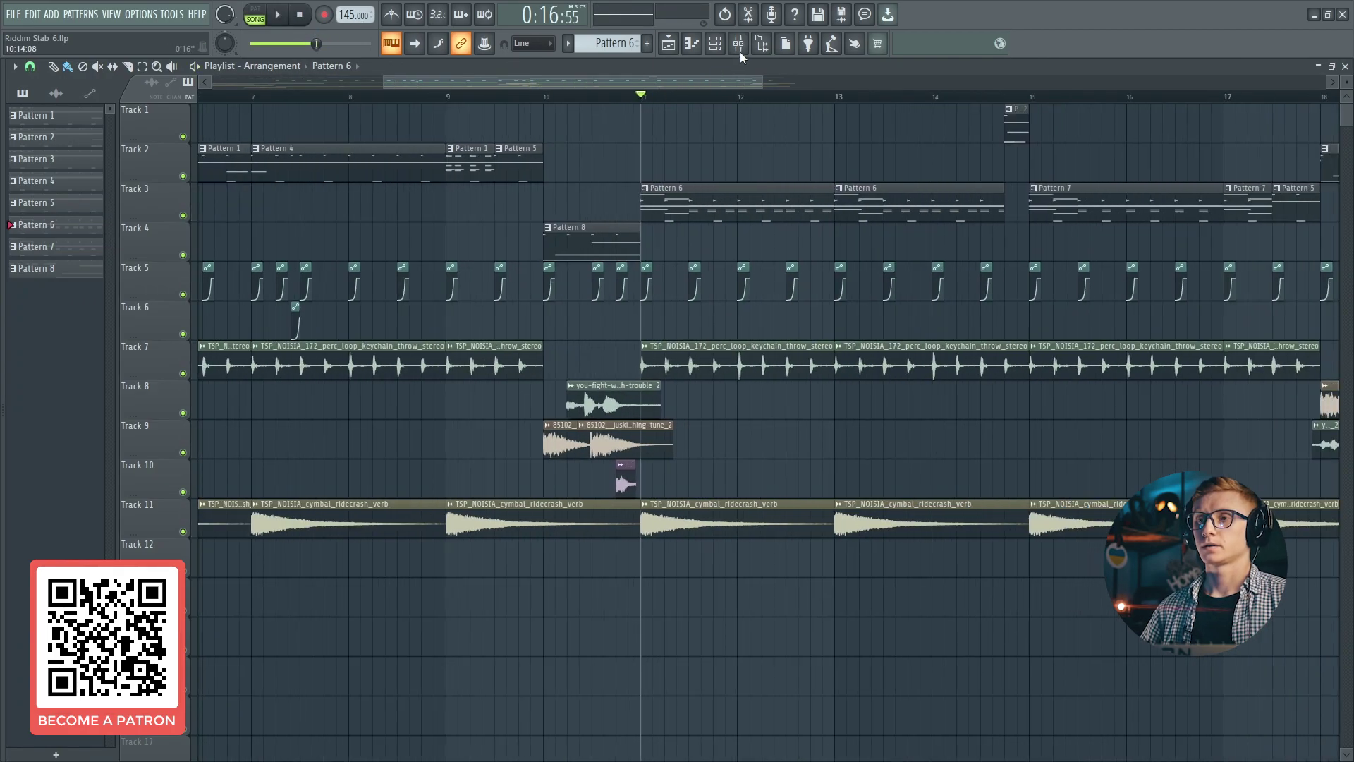
Step: Enable the OTT effect on mixer Insert 3 and open its settings
{"action": "left_click", "coordinate": [739, 43]}
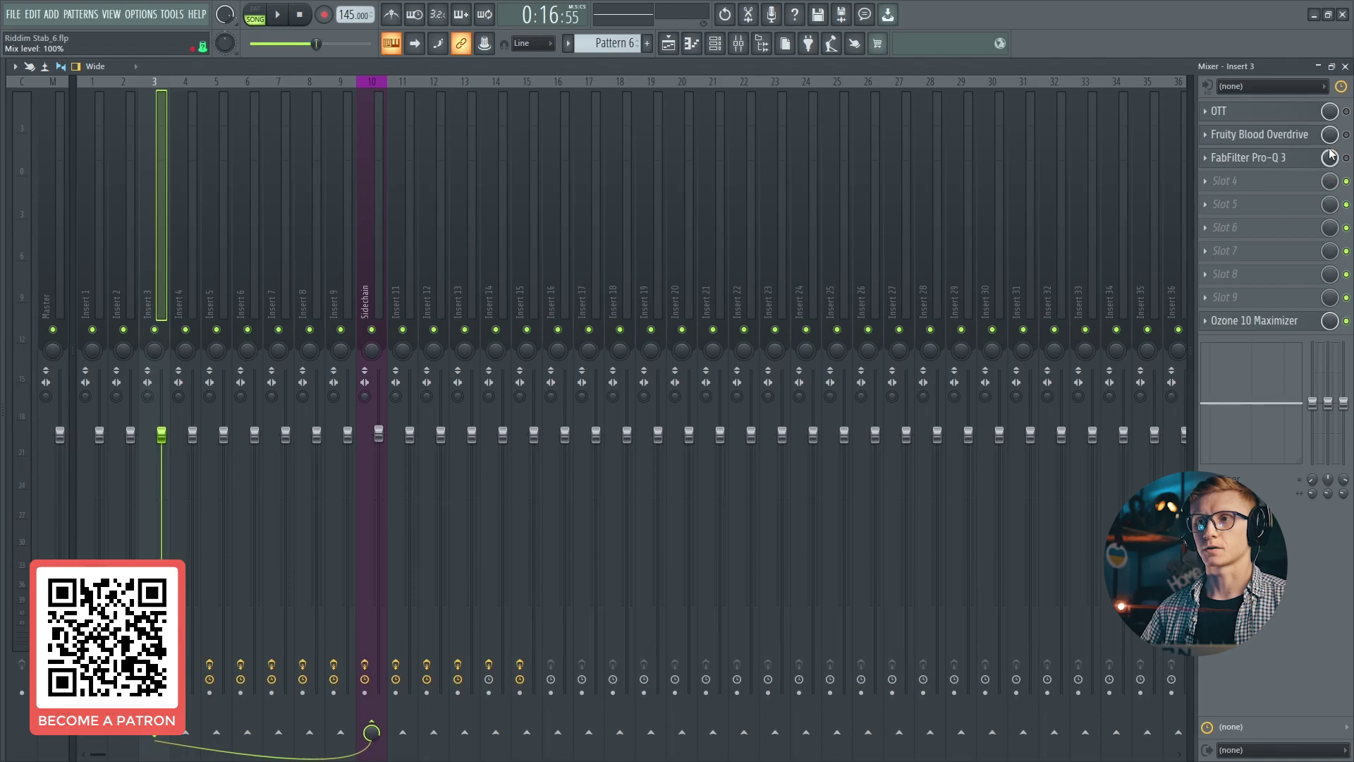
{"action": "key", "text": "z"}
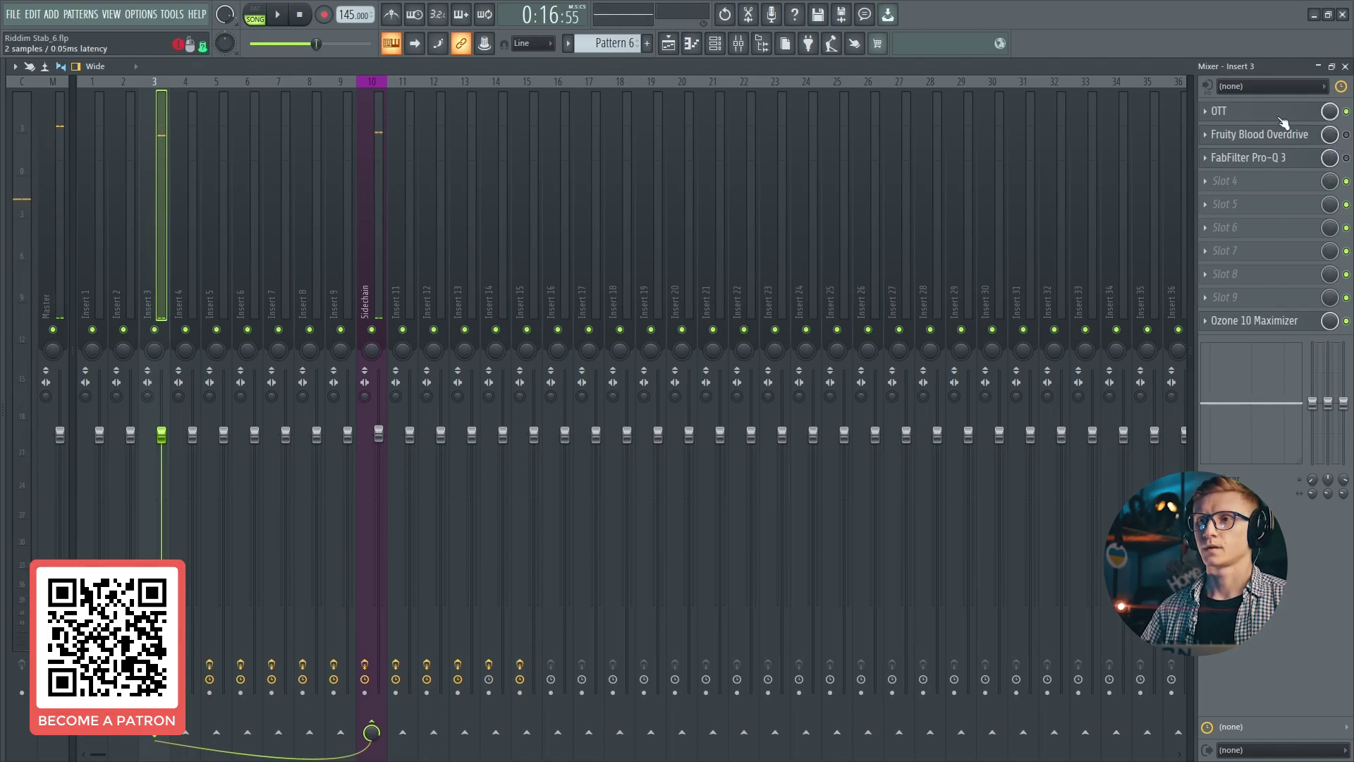
{"action": "left_click", "coordinate": [1227, 112]}
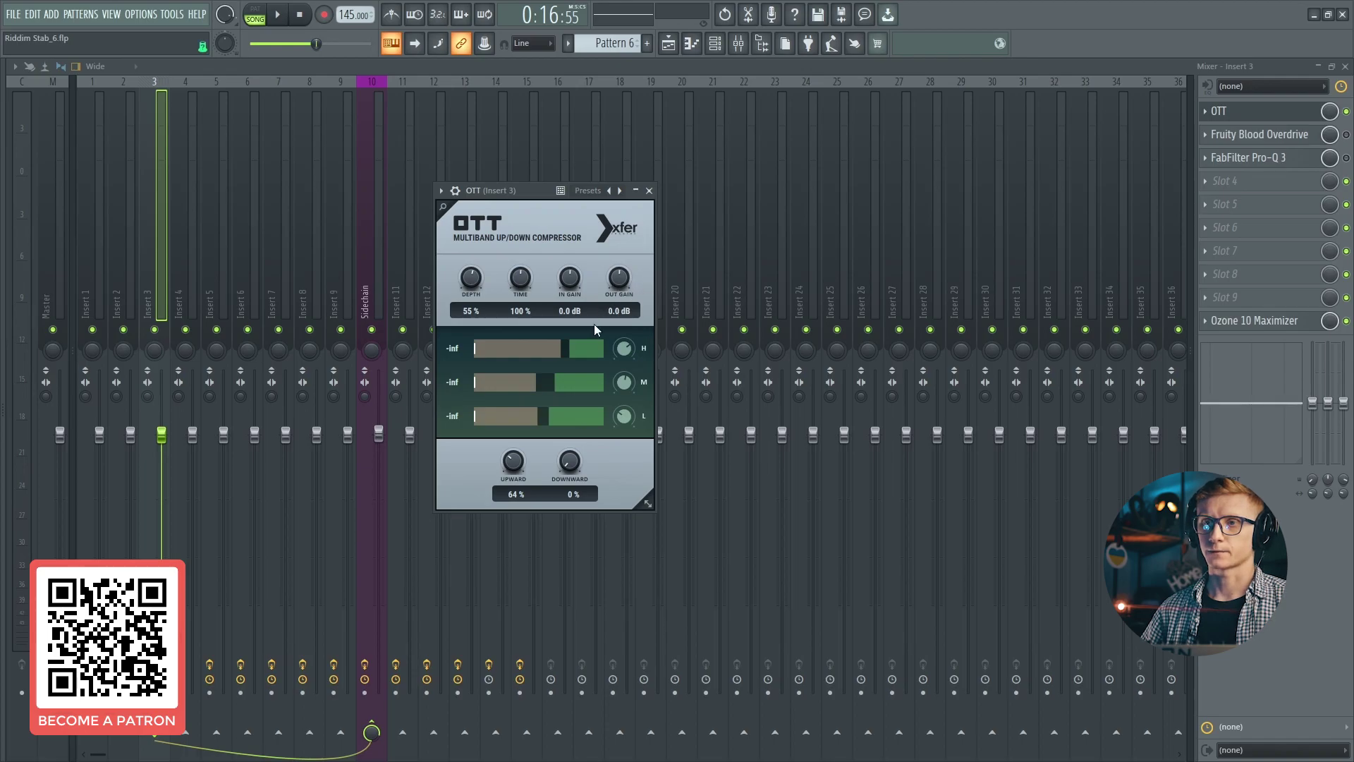
Step: Enable Fruity Blood Overdrive on mixer Insert 3, review its settings and audition the distorted sound
{"action": "left_click", "coordinate": [1241, 111]}
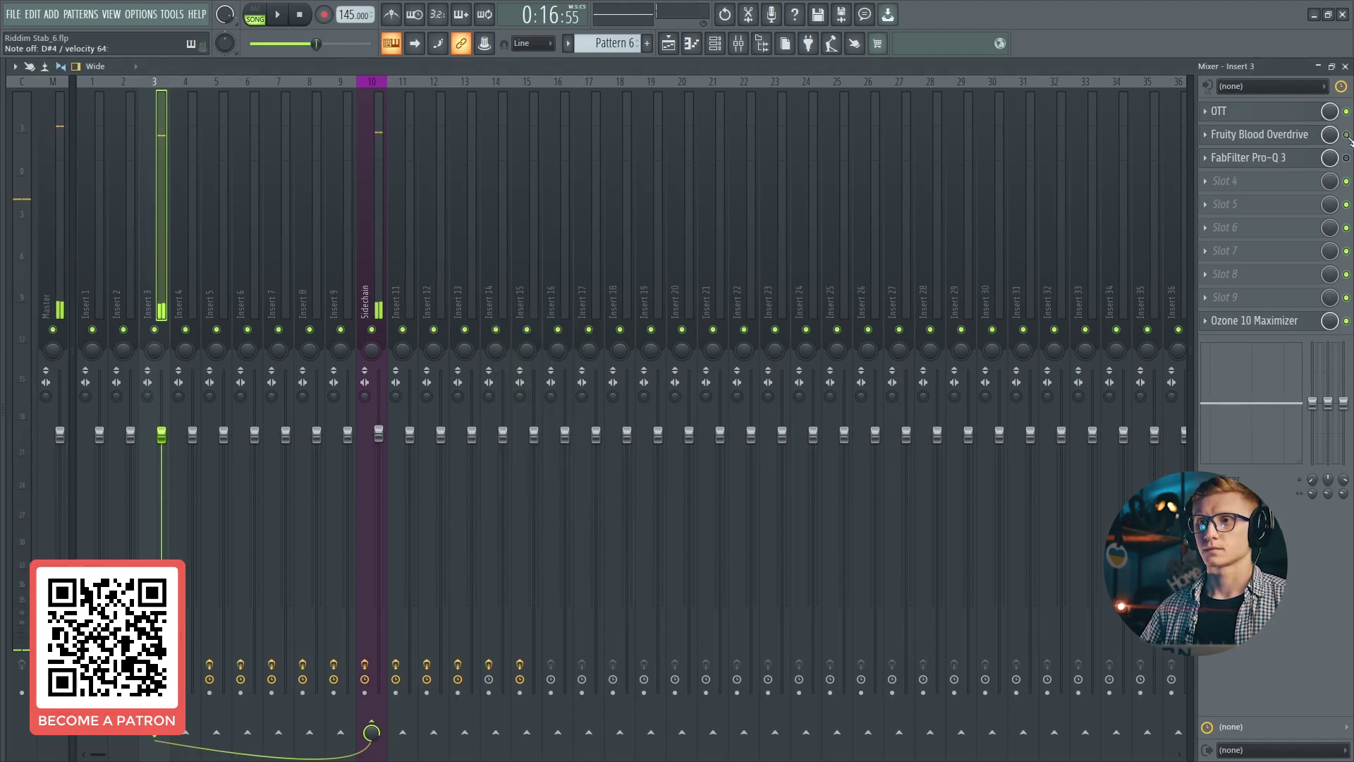
{"action": "left_click", "coordinate": [1284, 136]}
{"action": "left_click_drag", "start_coordinate": [305, 162], "coordinate": [613, 256]}
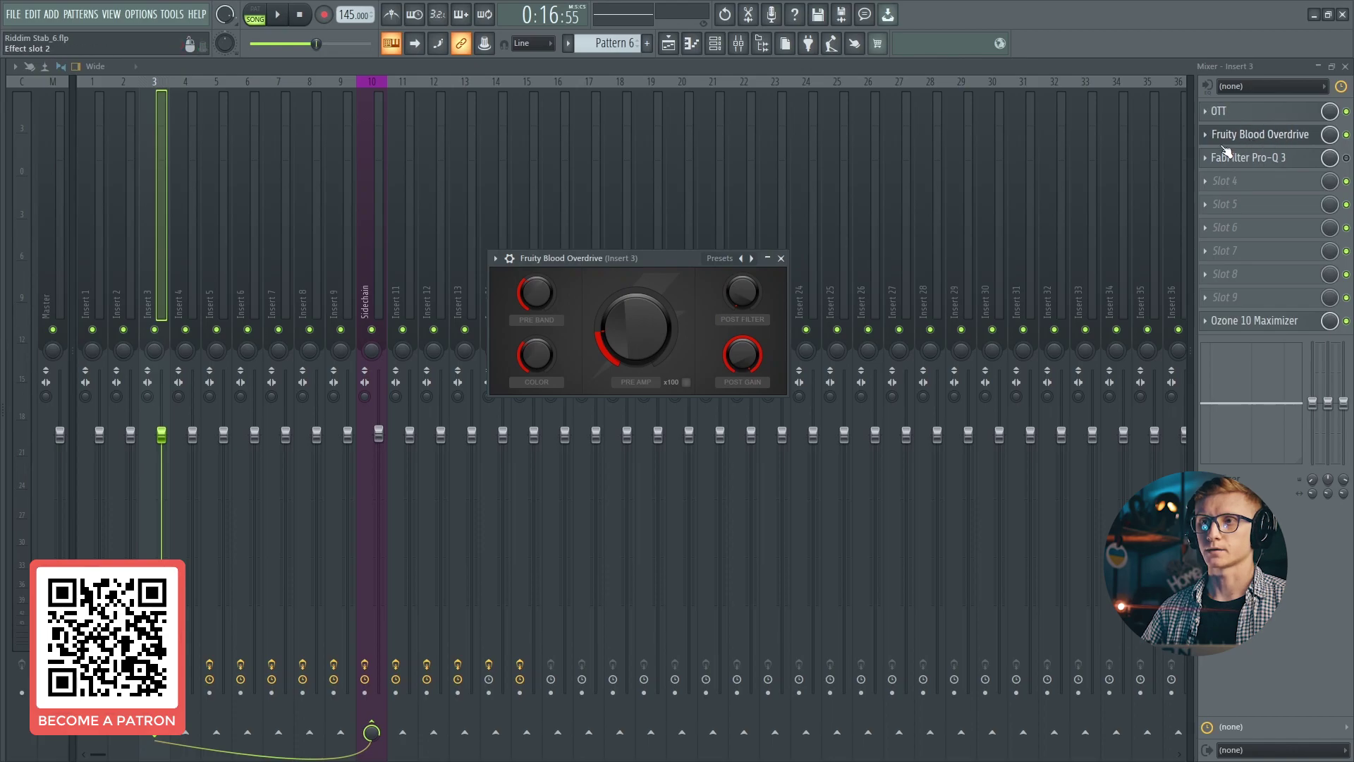
{"action": "key", "text": "space"}
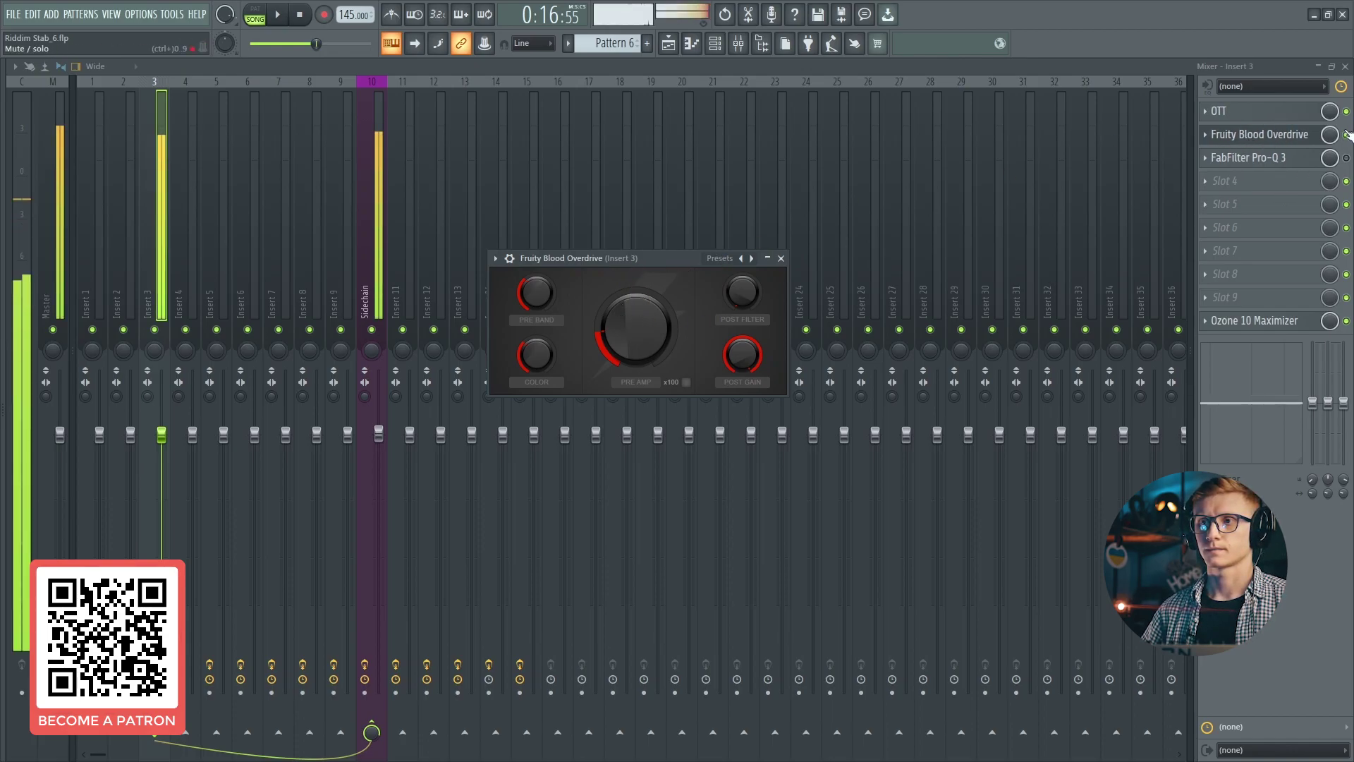
{"action": "left_click", "coordinate": [1260, 134]}
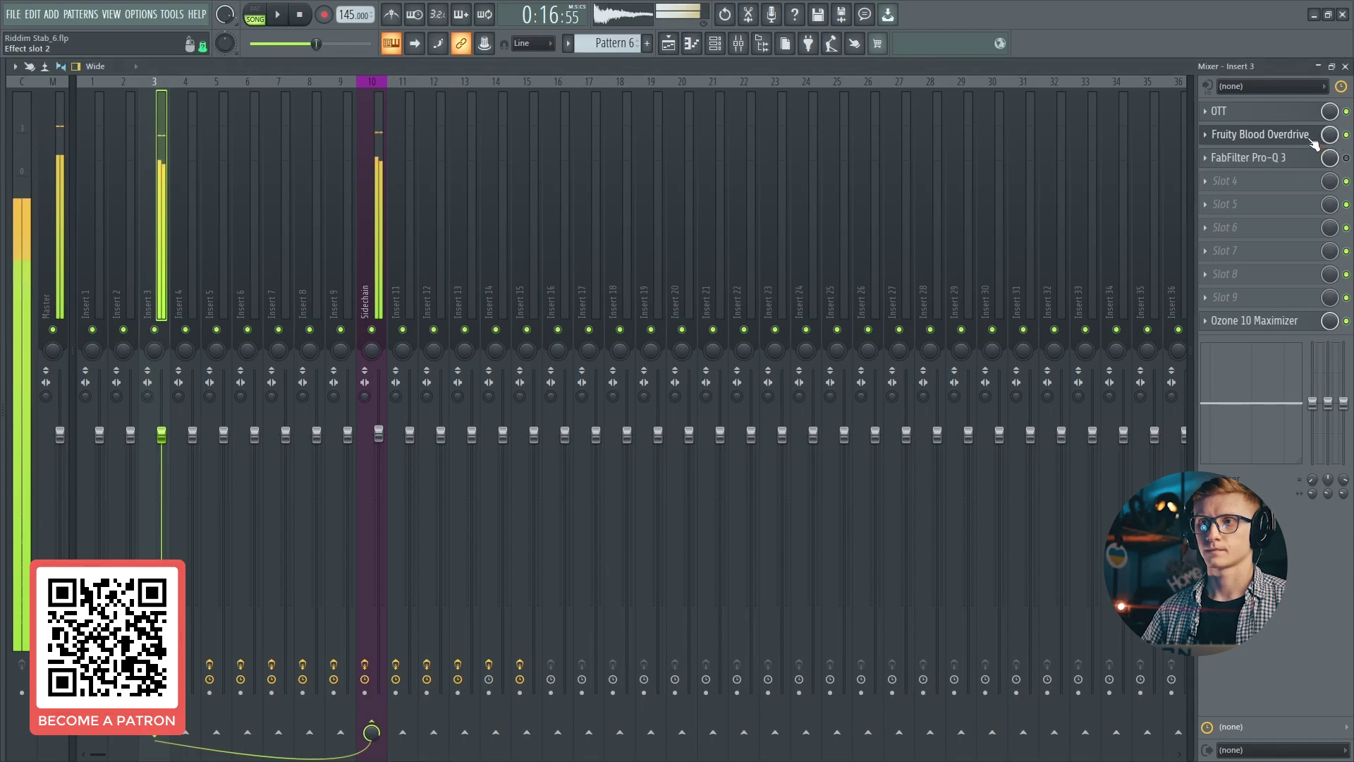
{"action": "left_click", "coordinate": [1259, 134]}
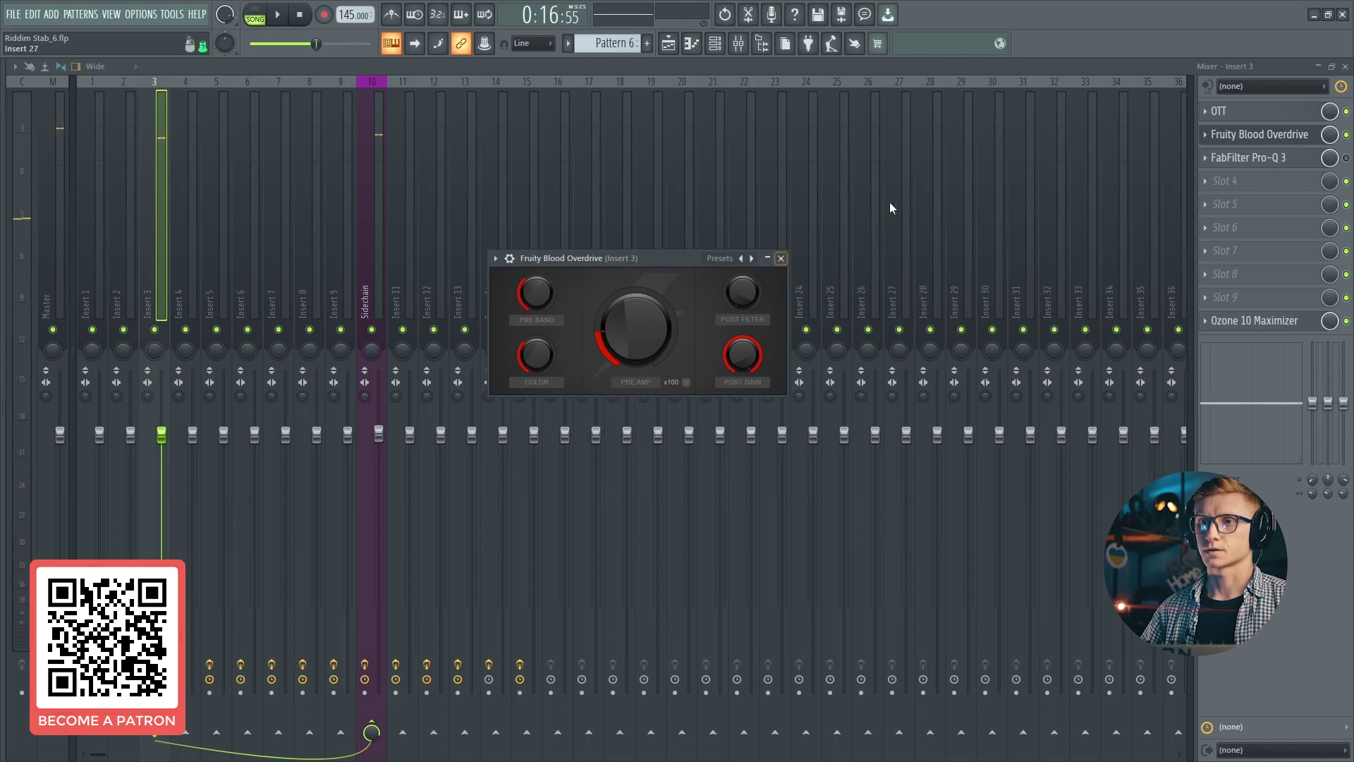
{"action": "left_click", "coordinate": [1269, 140]}
Step: Enable FabFilter Pro-Q 3 on Insert 3, and review its EQ curve and the Ozone 10 Maximizer settings
{"action": "left_click", "coordinate": [1269, 158]}
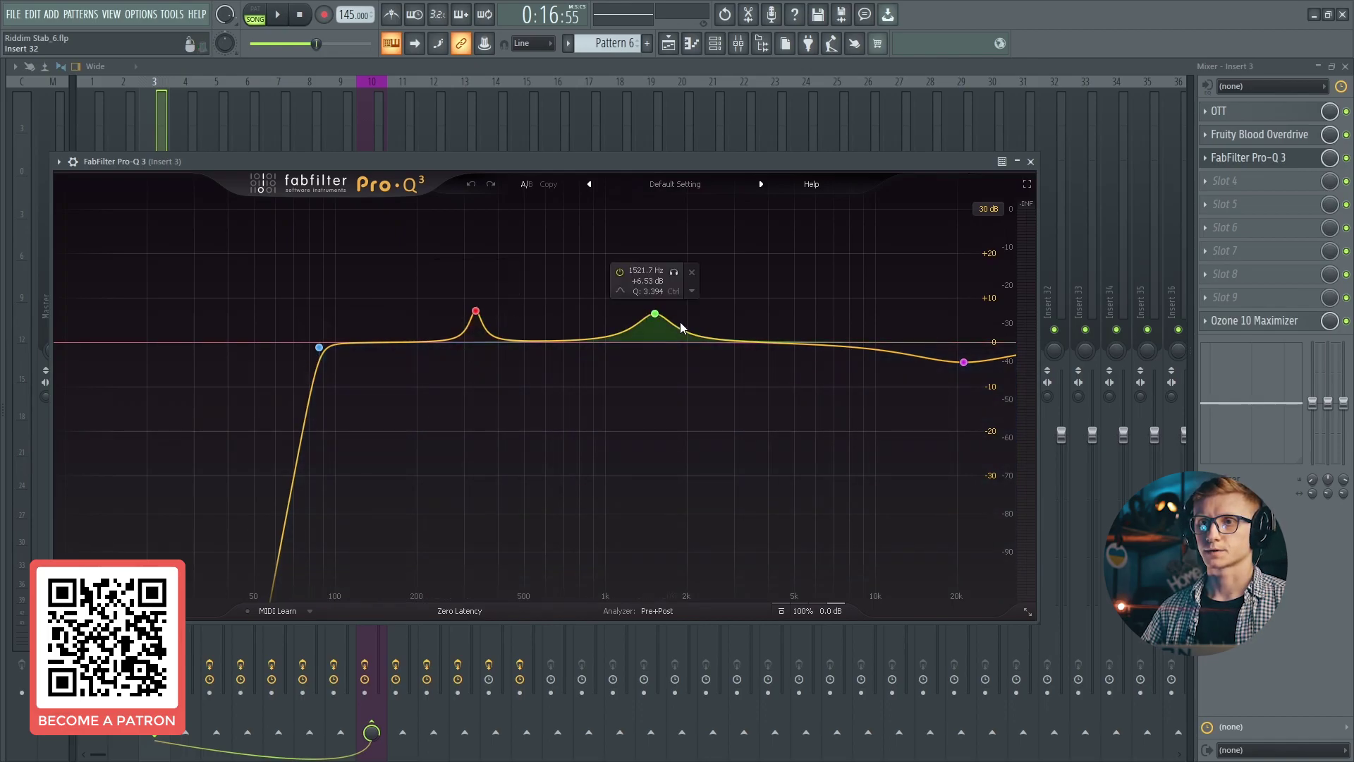
{"action": "left_click", "coordinate": [1300, 157]}
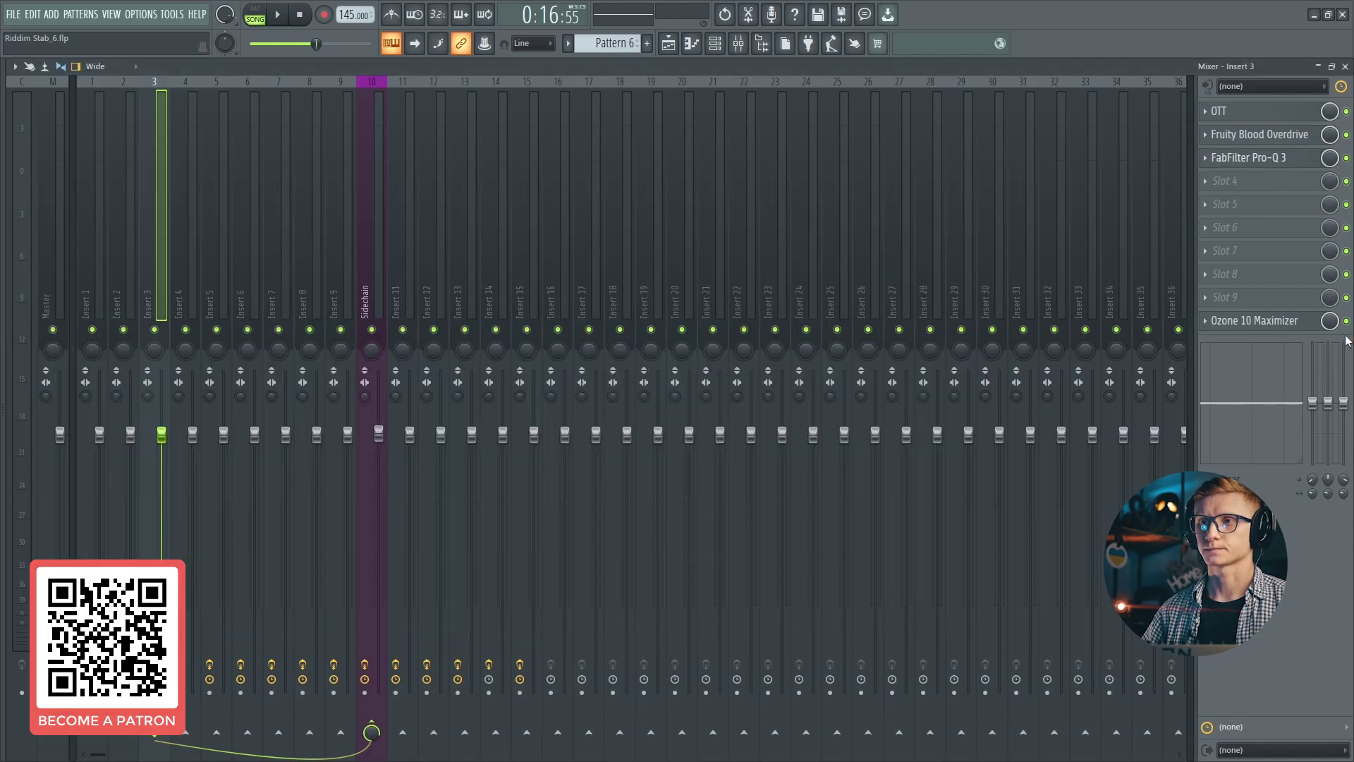
{"action": "left_click", "coordinate": [1294, 319]}
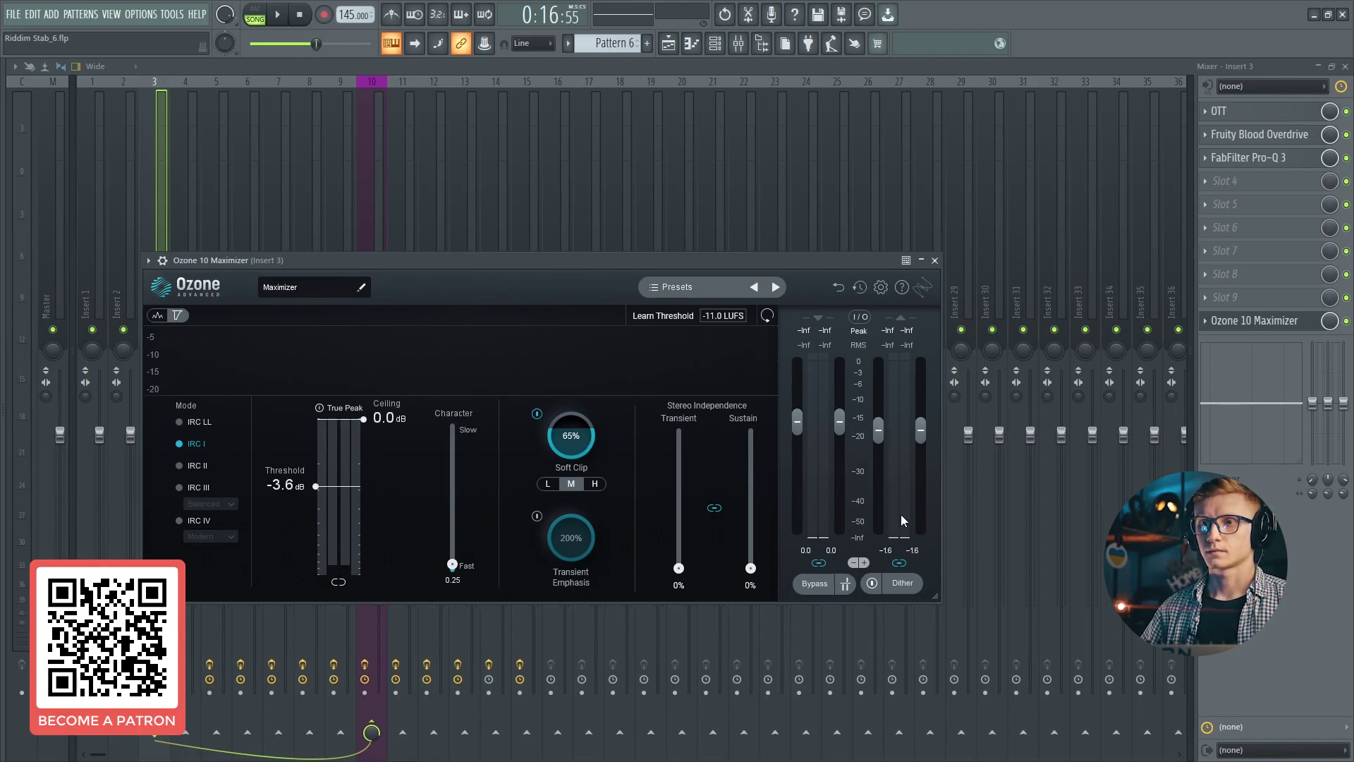
{"action": "left_click", "coordinate": [935, 260]}
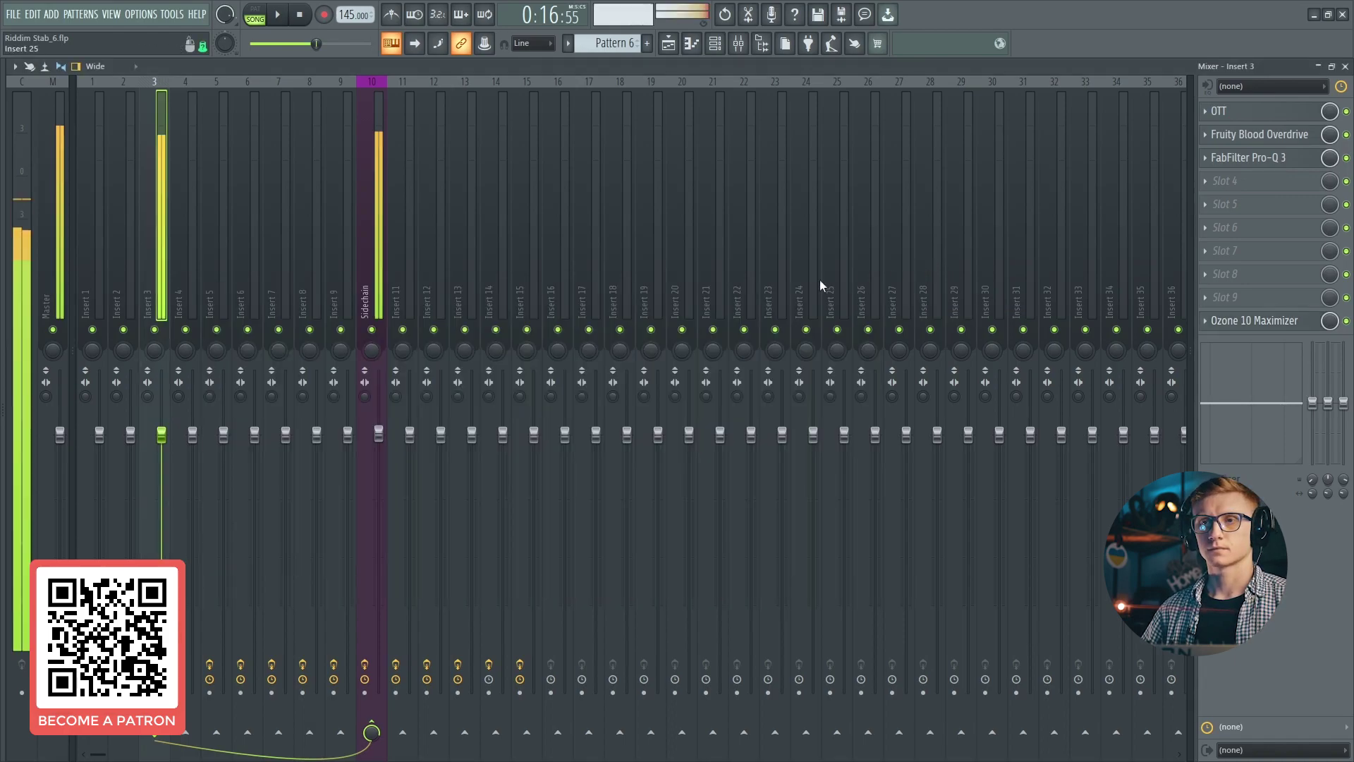
Step: Select the Sidechain mixer track to inspect its effect chain
{"action": "left_click", "coordinate": [379, 235]}
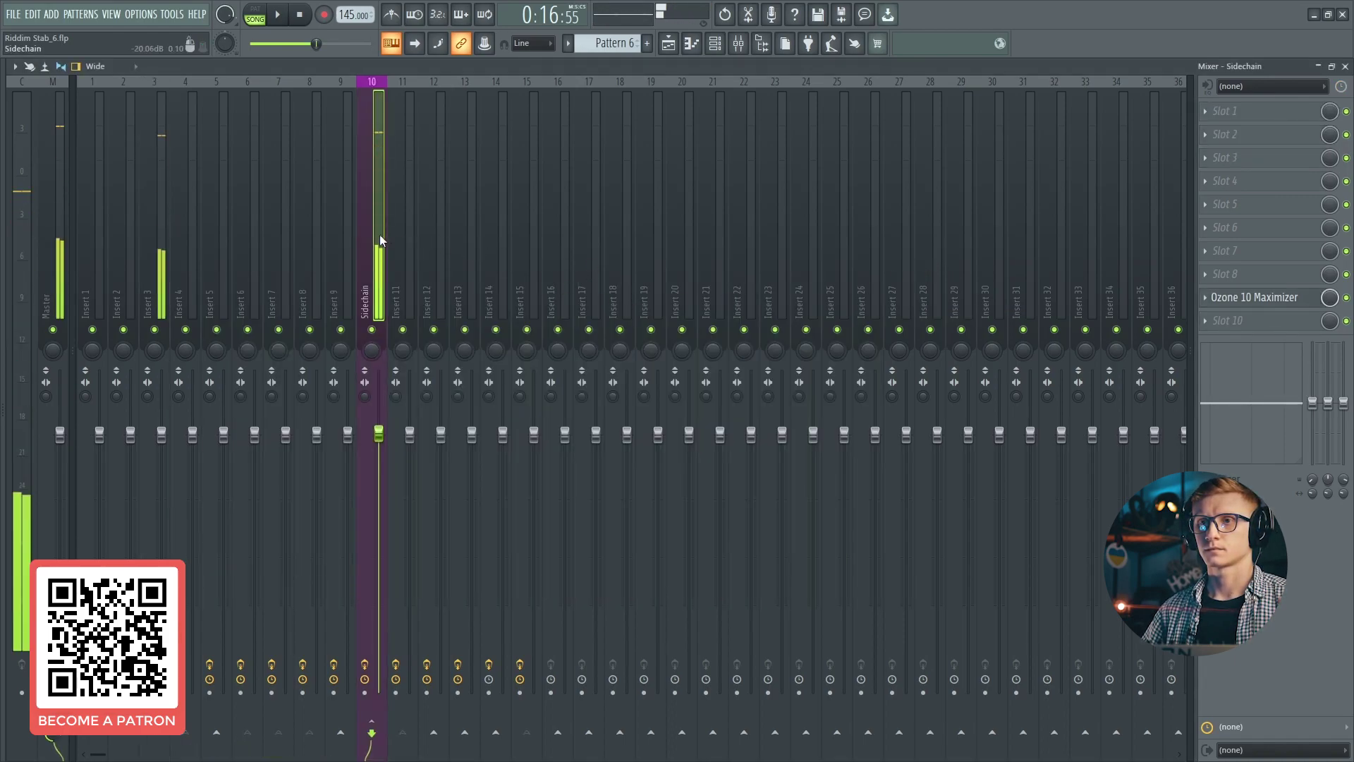